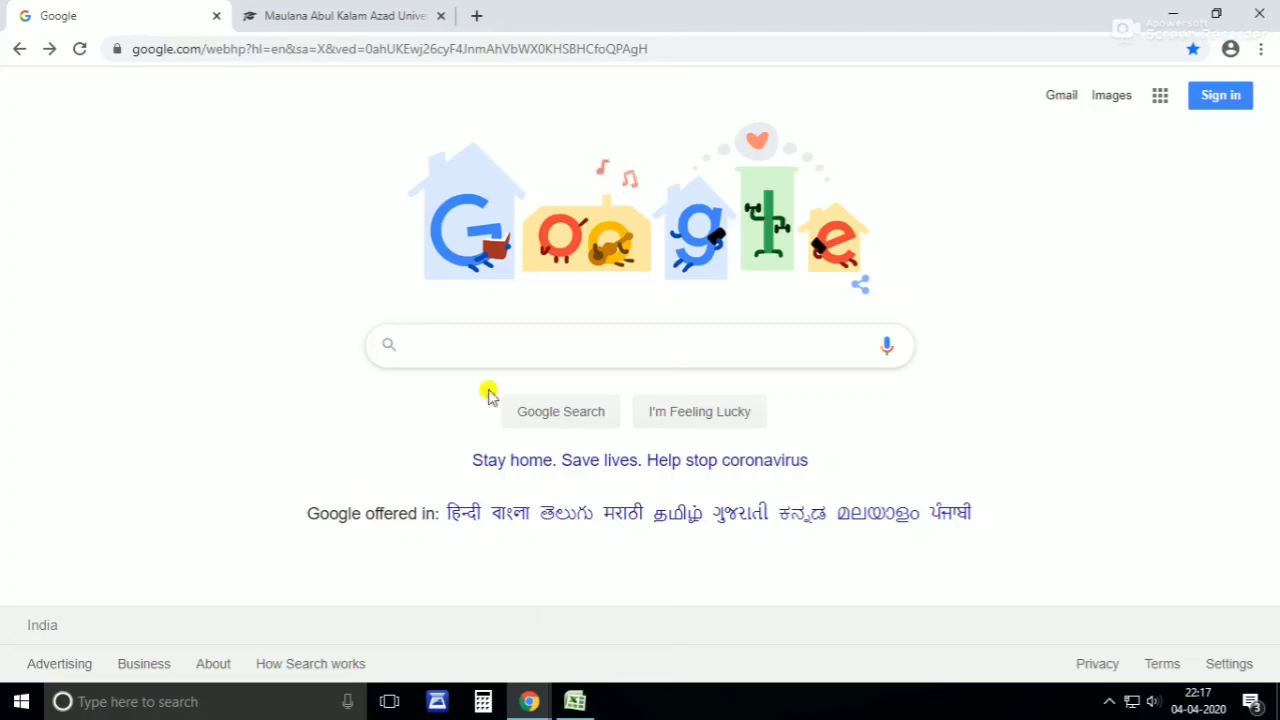
- Switch from Google's home page to the 101_Weekly report _AKSTAR workbook in Excel
left_click(575, 701)
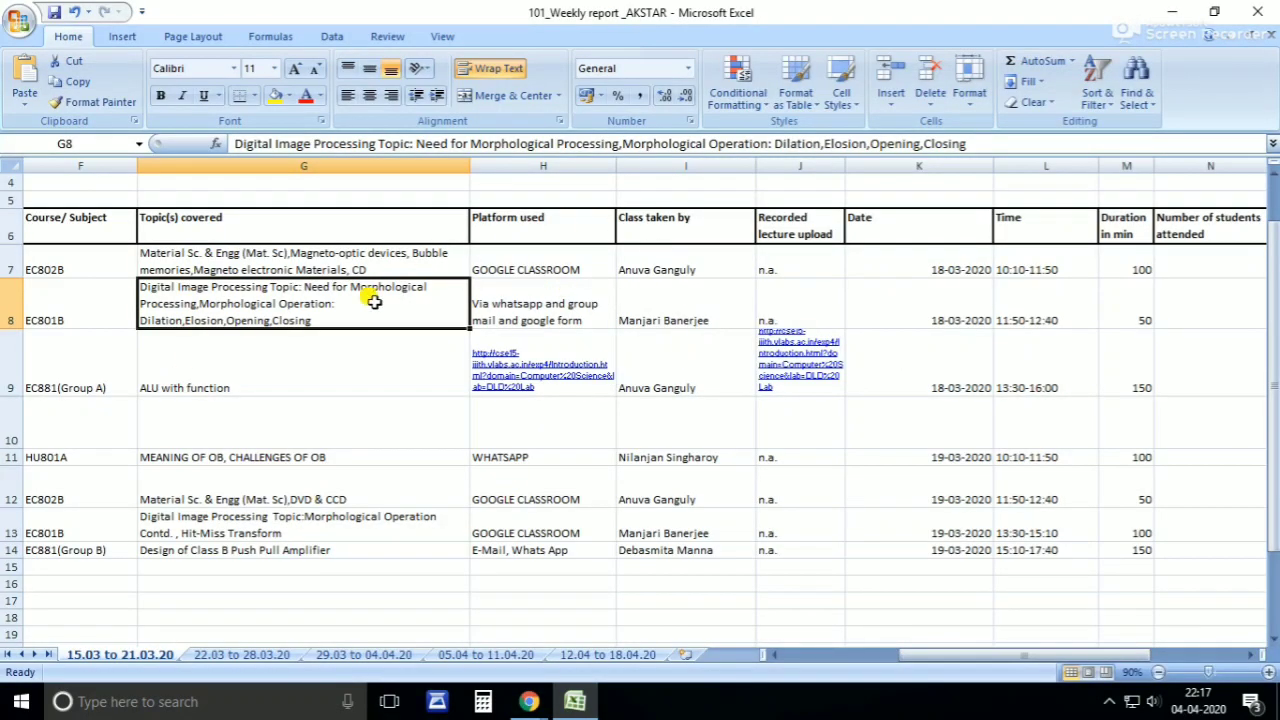
left_click_drag(149, 246, 730, 462)
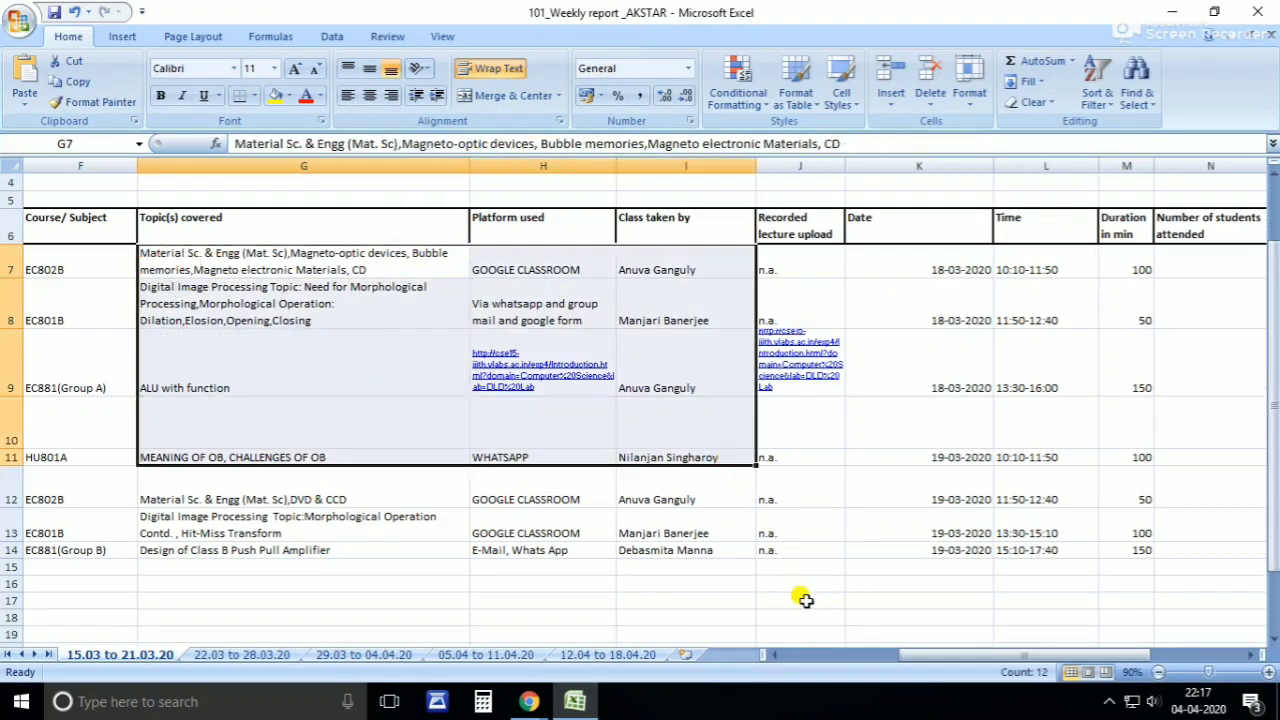
left_click(805, 599)
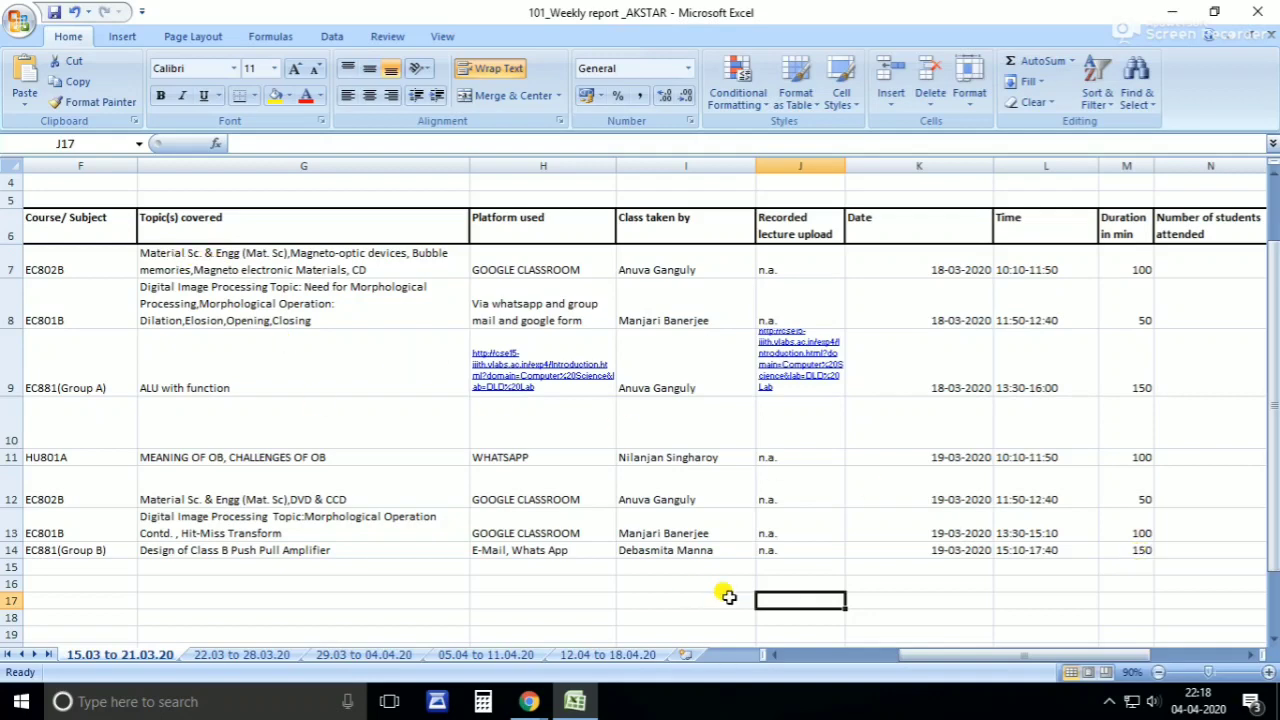
mouse_move(530, 700)
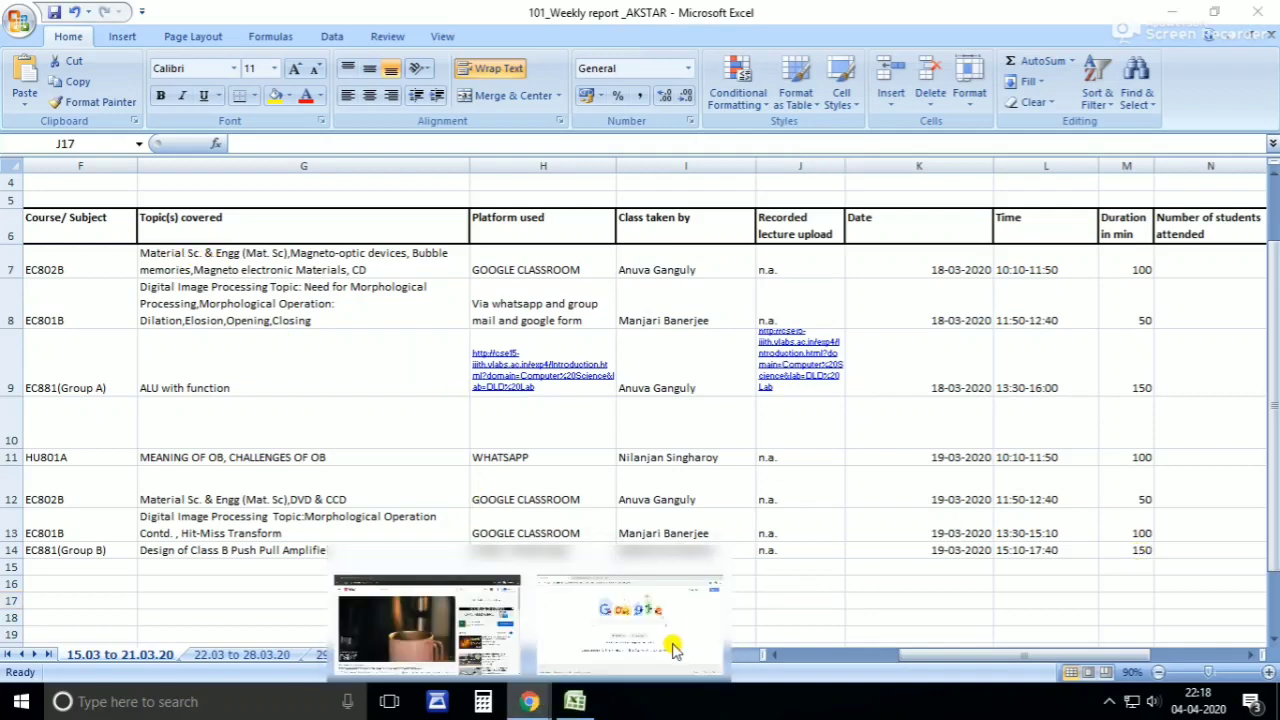
- Search Google for 'makaut' and open the MAKAUT, W.B. university site at makautexam.net
left_click(668, 640)
left_click(427, 338)
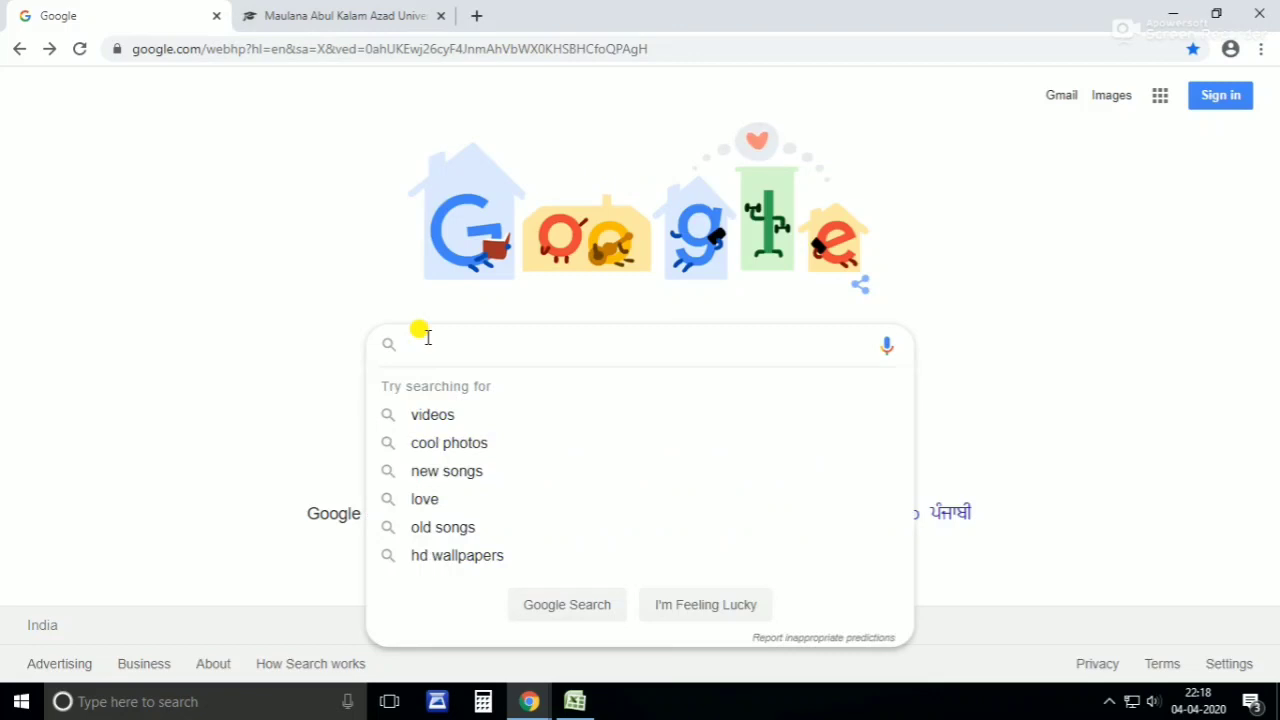
type("maut")
key("Return")
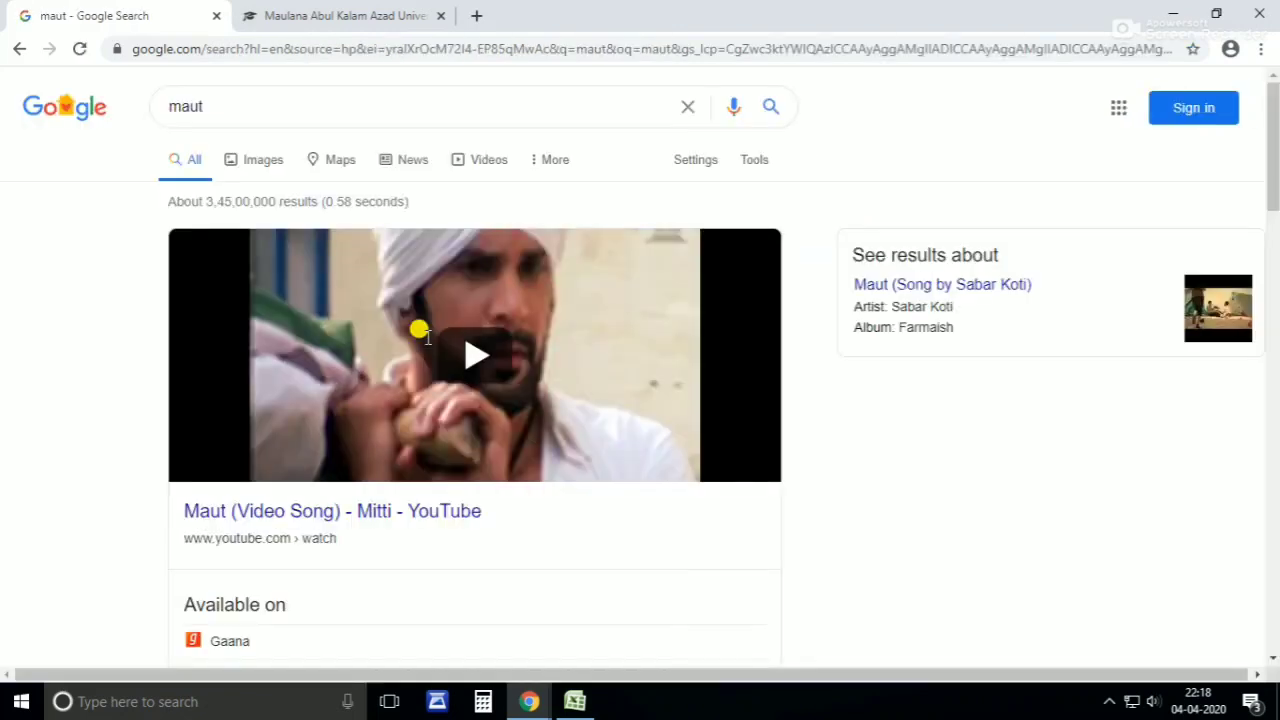
left_click_drag(289, 104, 120, 125)
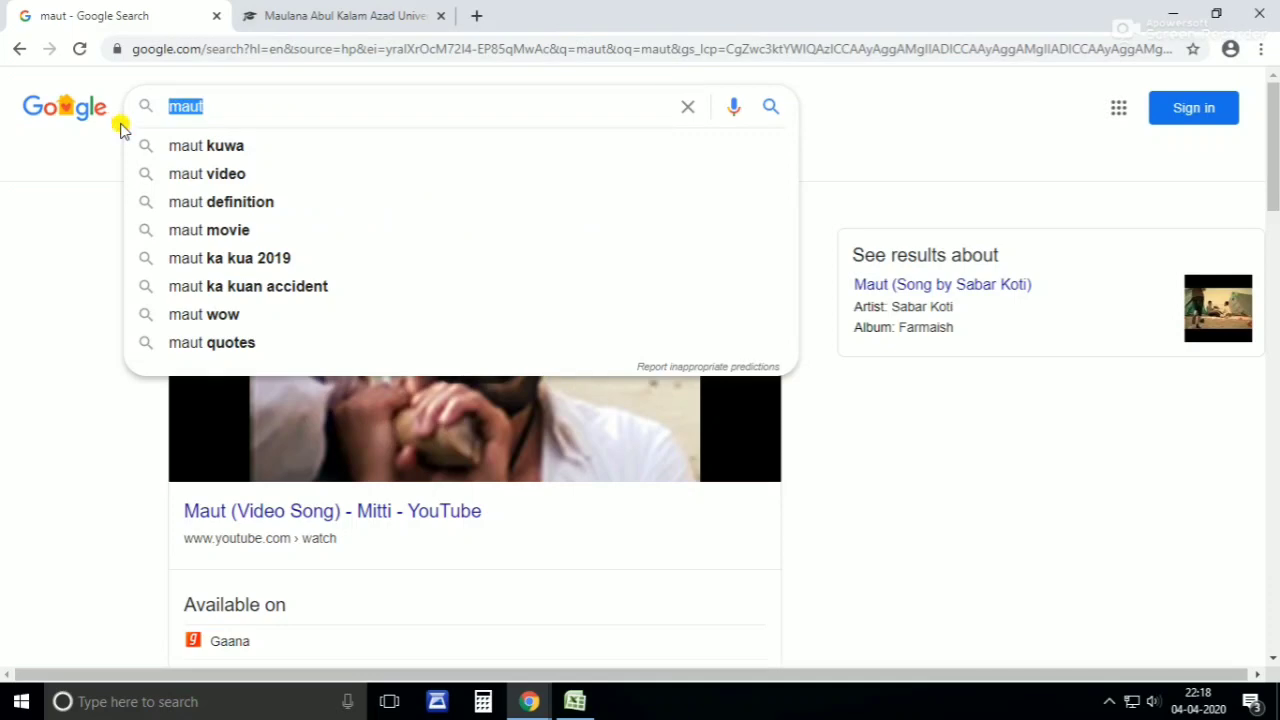
type("makaut")
key("Return")
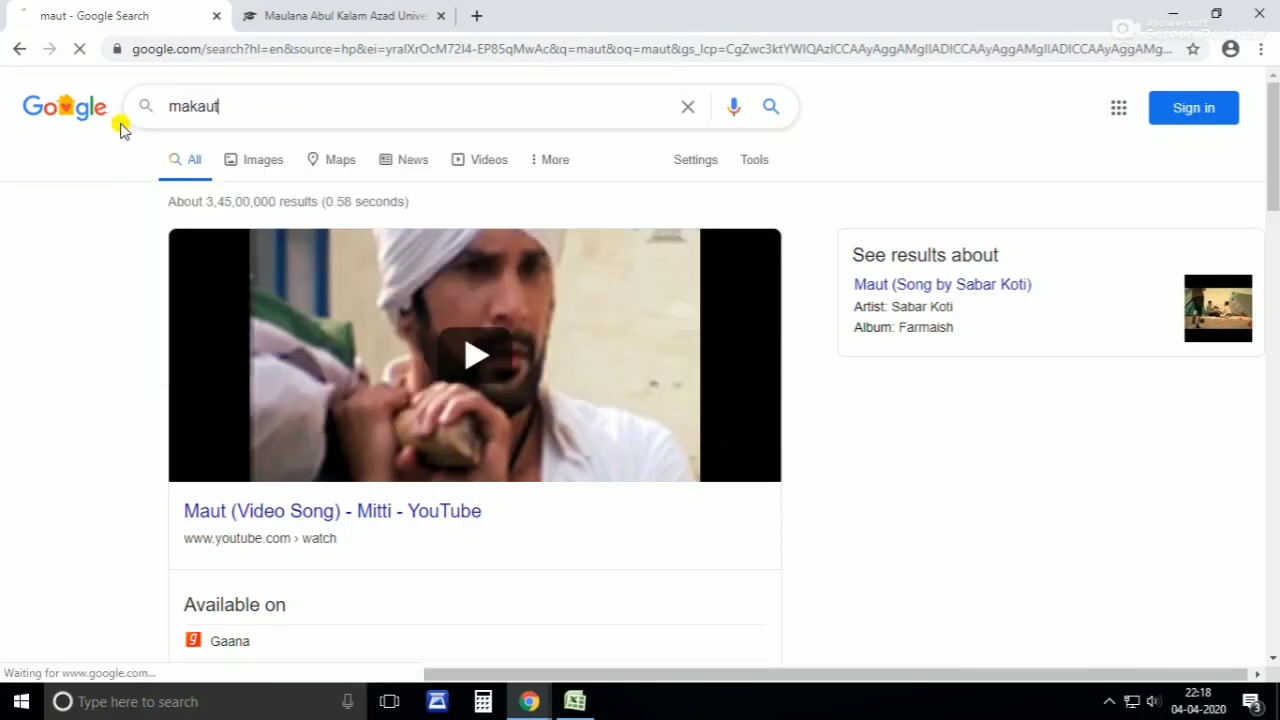
left_click(261, 272)
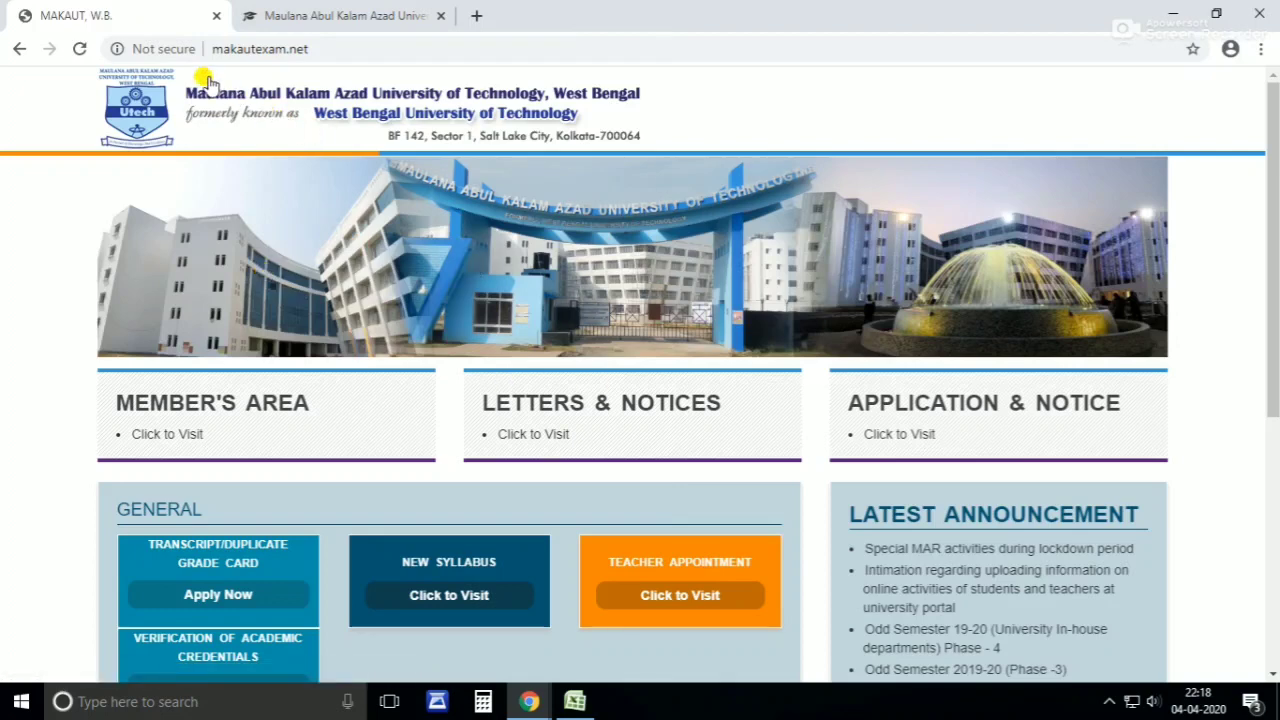
- Log in to the Smart Examination System through Member's Area with the student credentials
left_click(170, 434)
left_click(172, 224)
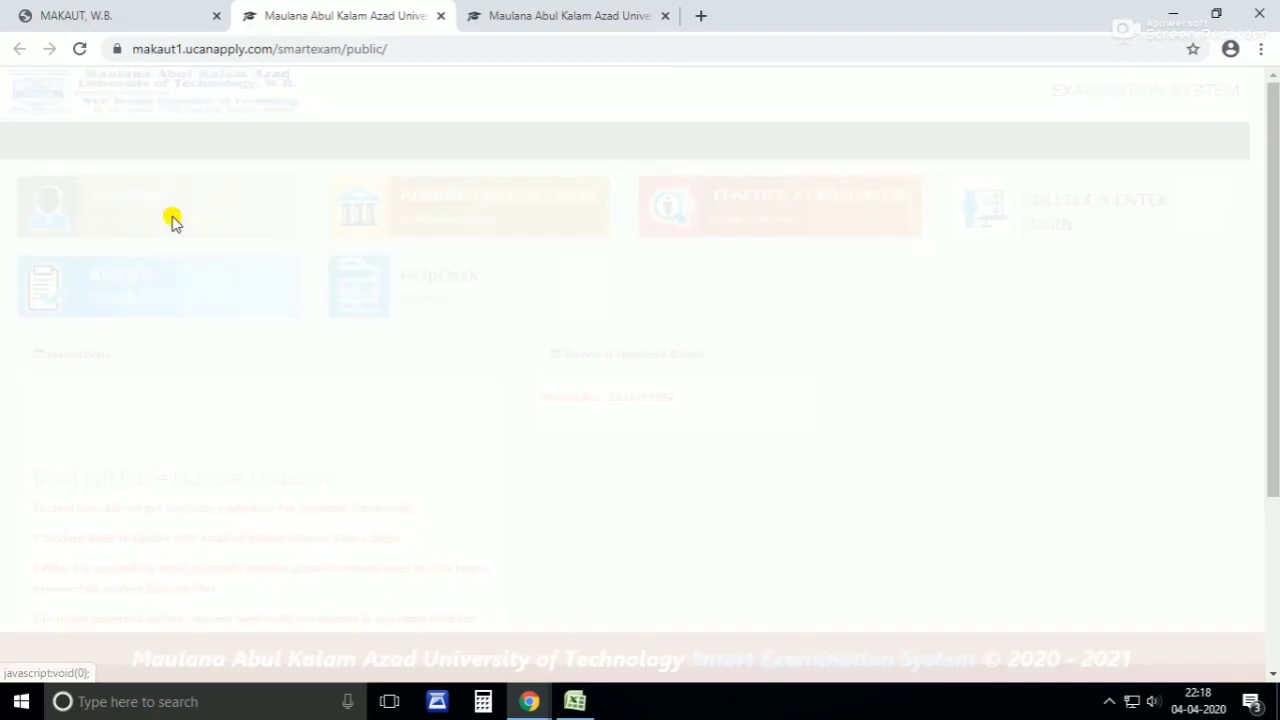
left_click(372, 188)
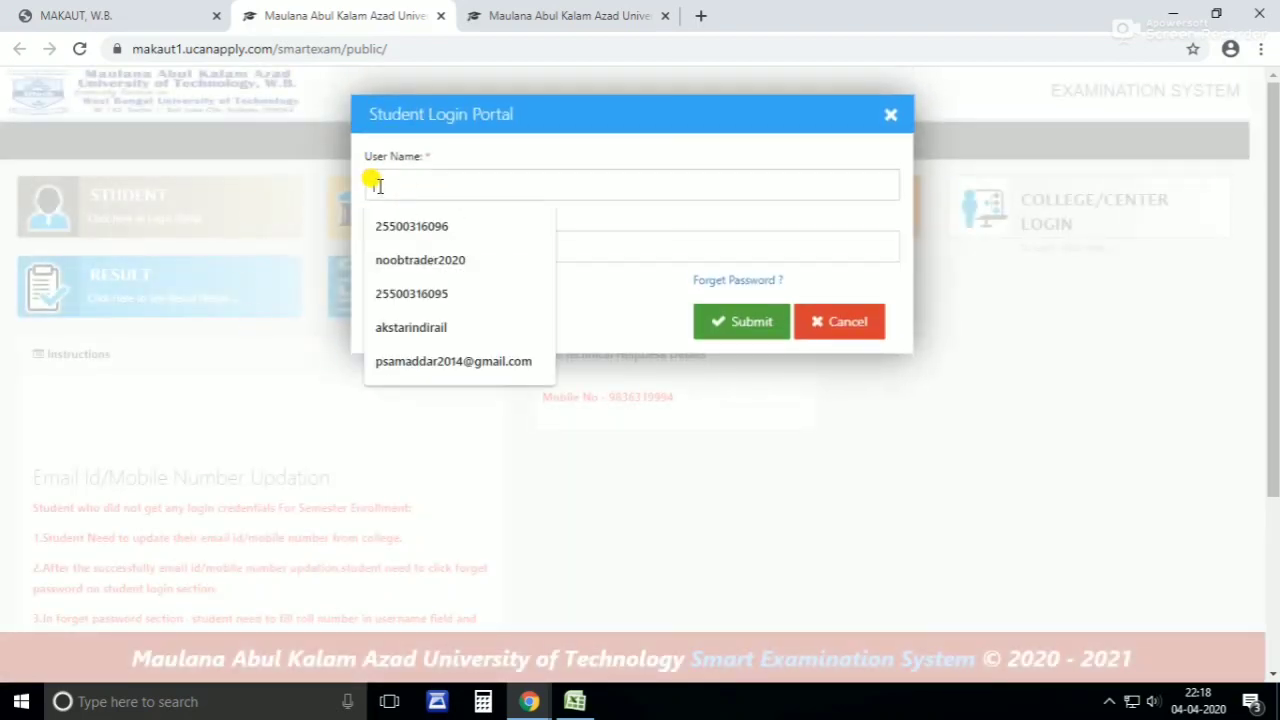
left_click(657, 236)
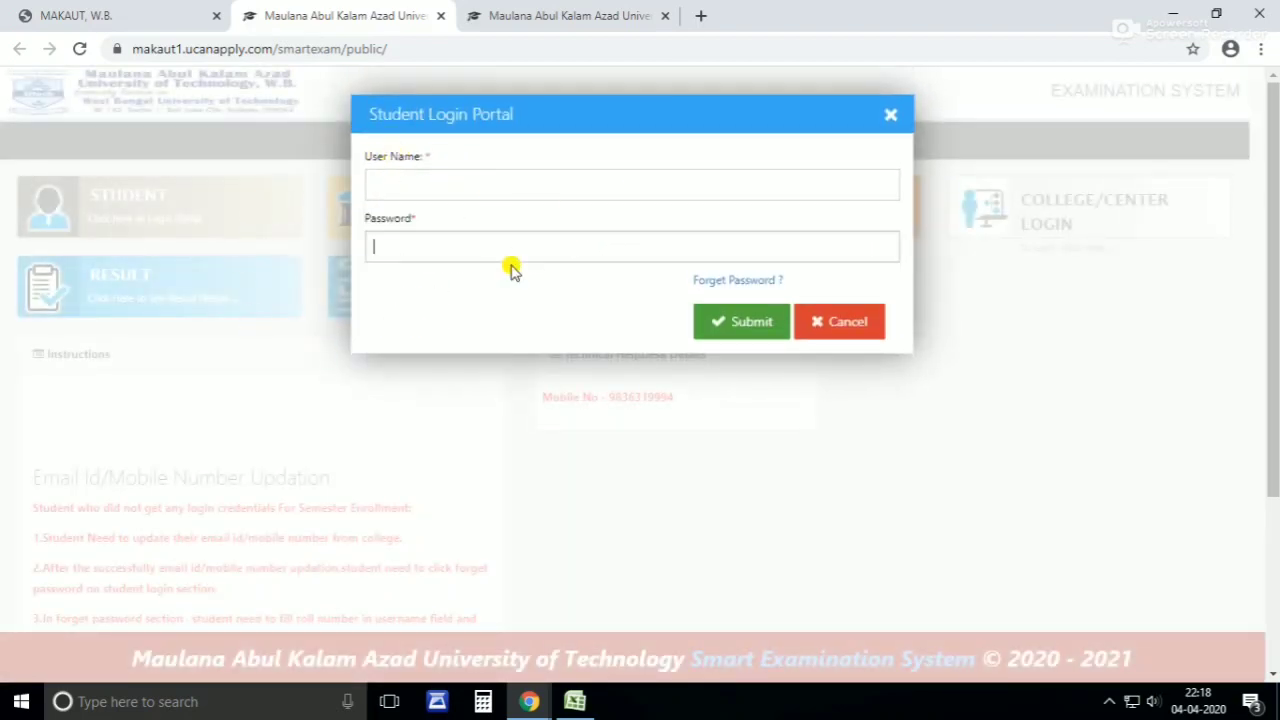
left_click(567, 15)
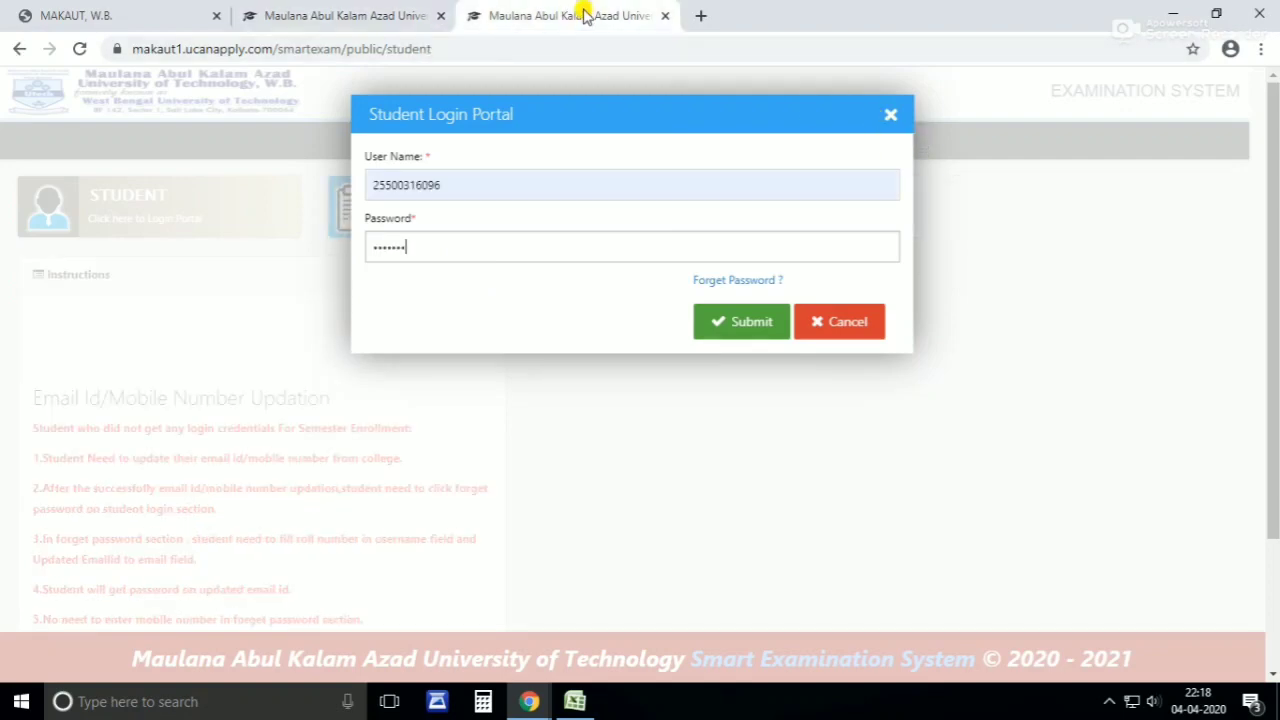
left_click(733, 320)
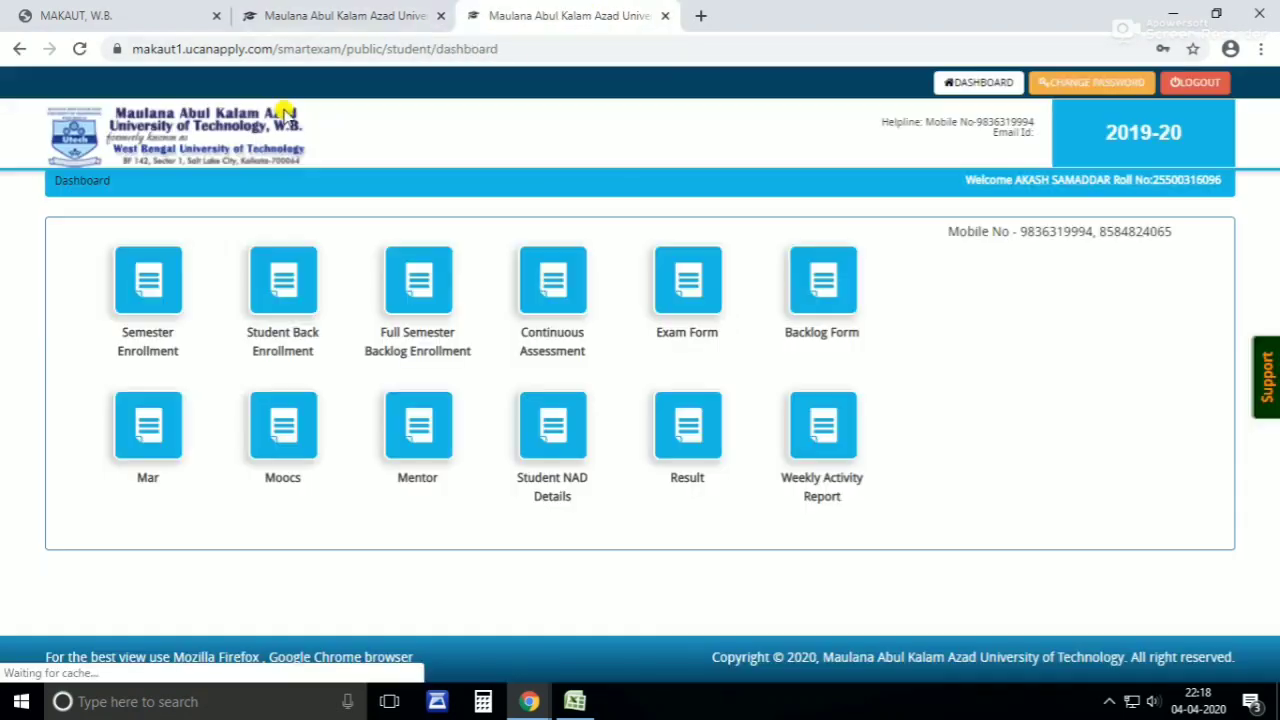
left_click(440, 15)
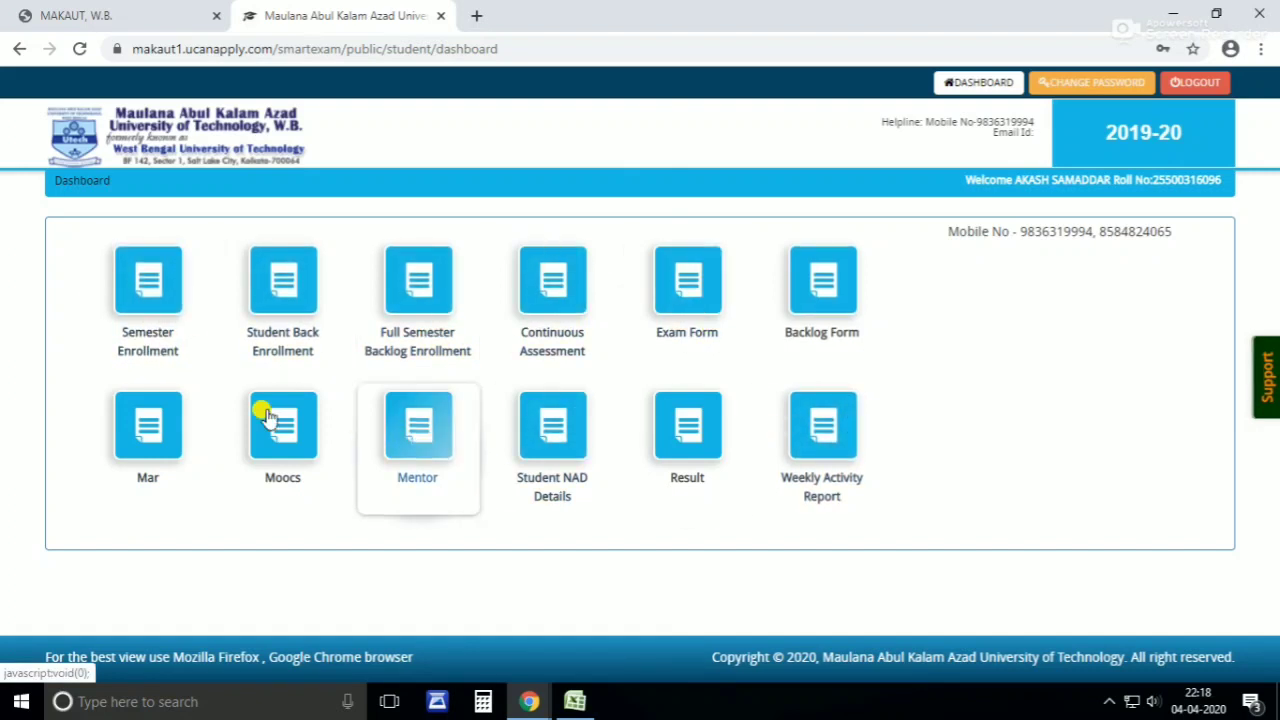
- Open the Weekly Activity Report form and confirm its previous-data list is empty
left_click(823, 425)
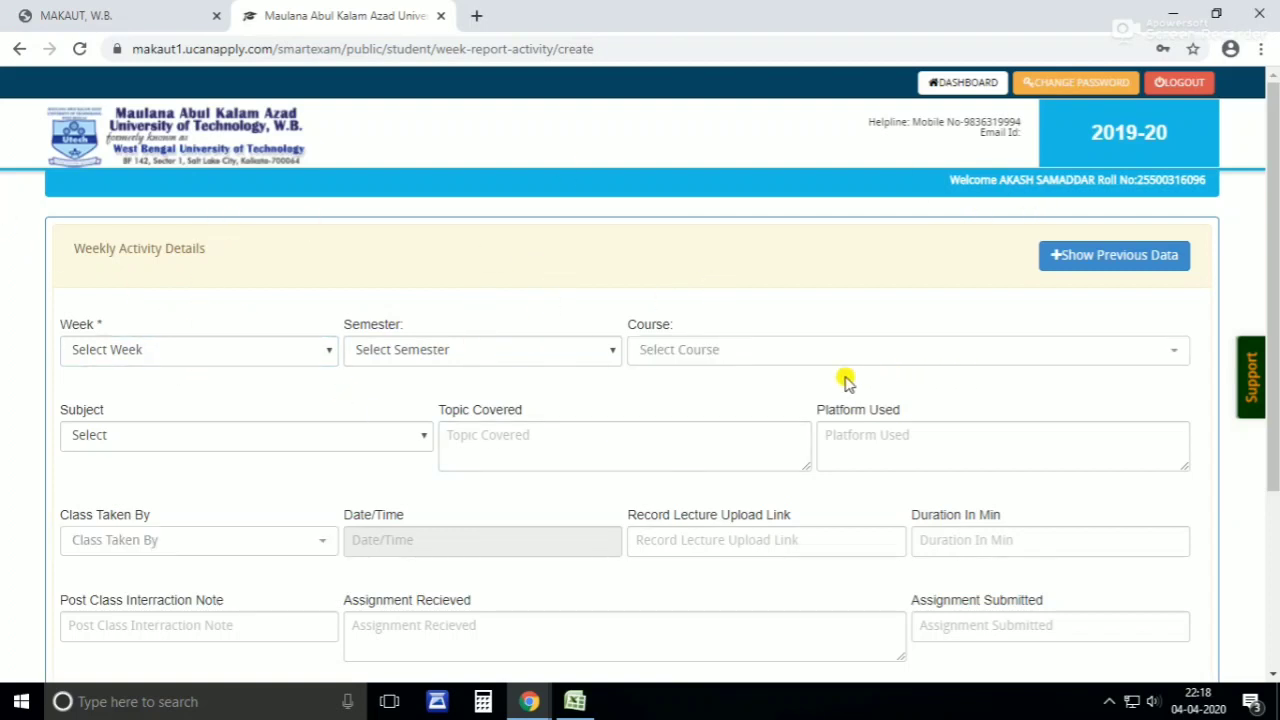
scroll(845, 383, "down", 2)
scroll(845, 383, "up", 2)
left_click(1066, 254)
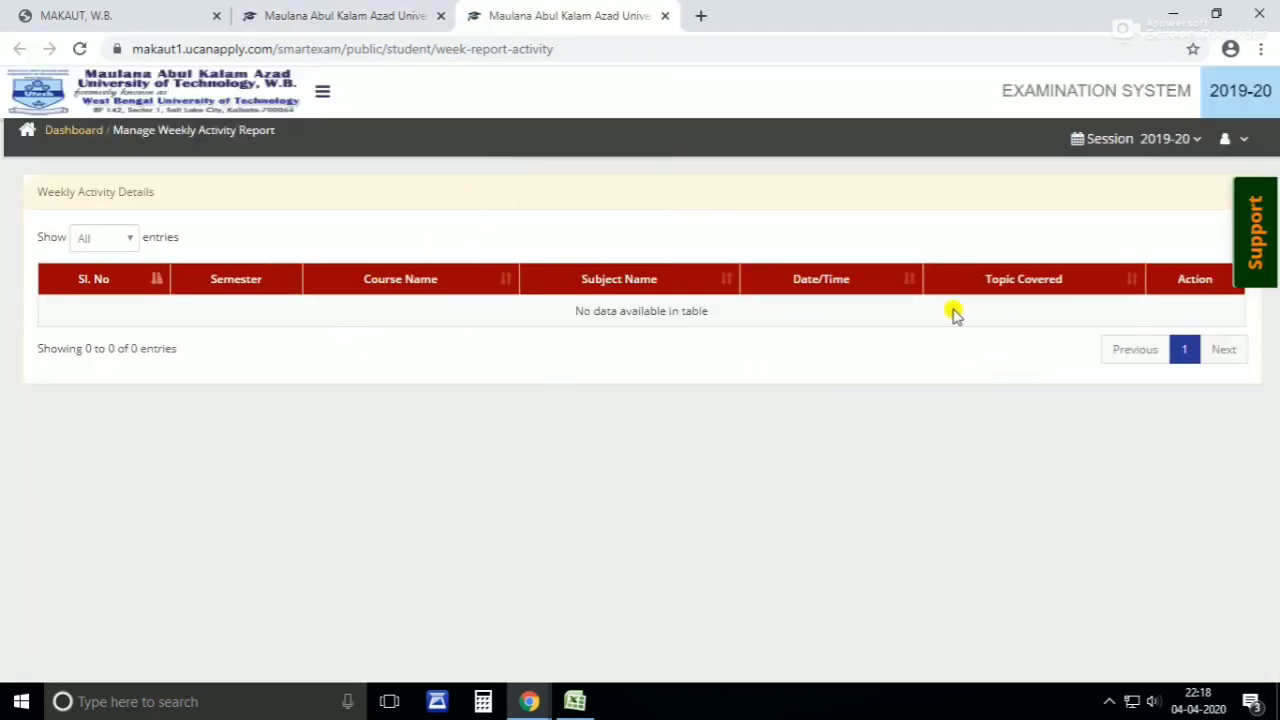
left_click(668, 16)
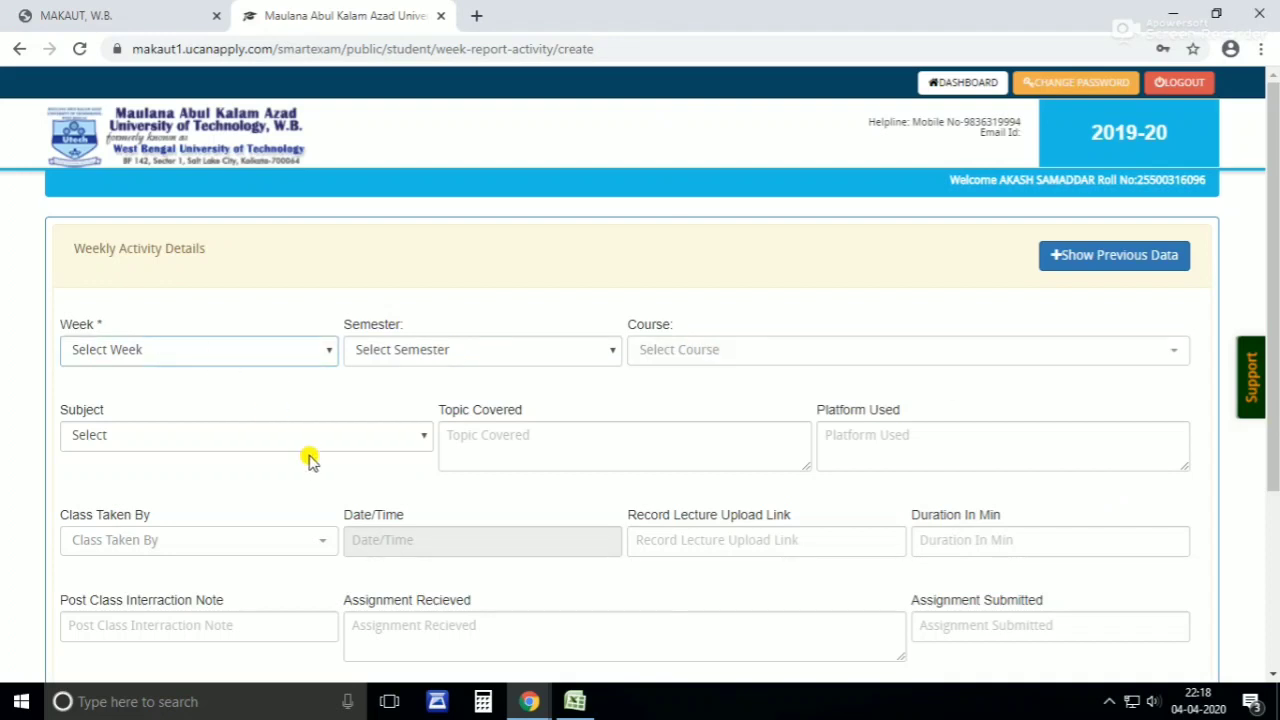
left_click(576, 702)
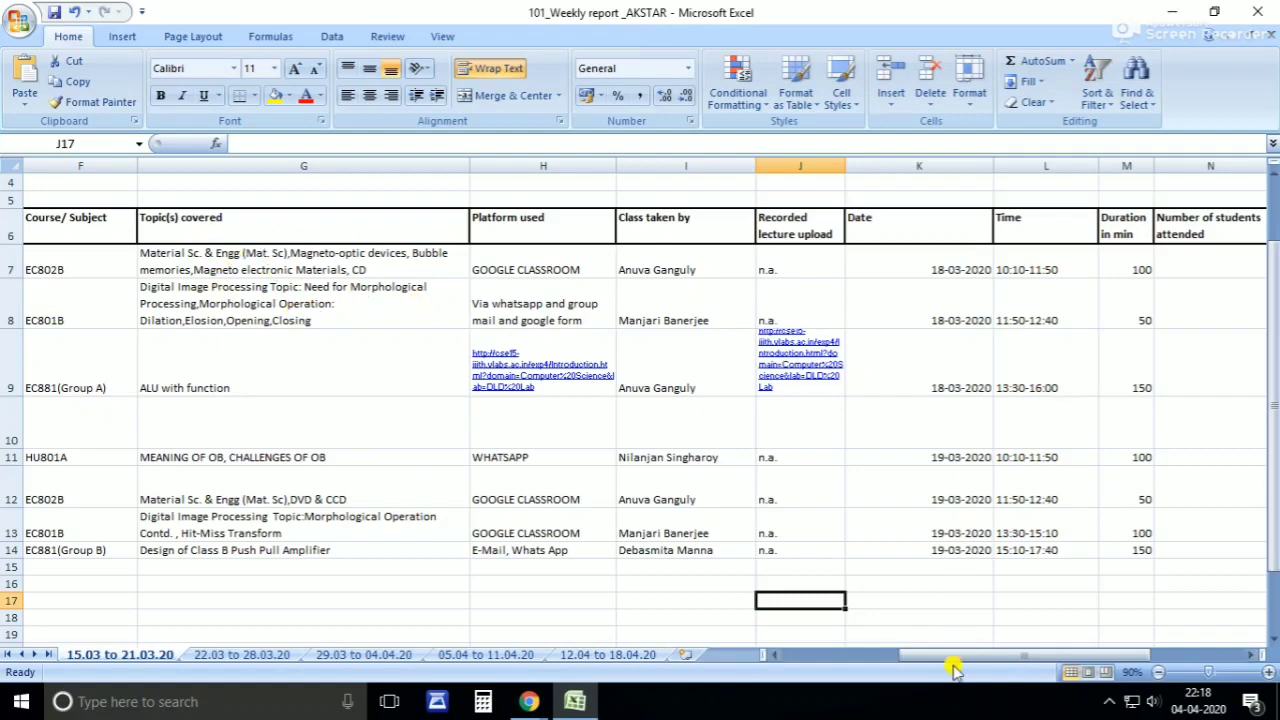
- Review the sheet's platform, teacher, date, time slot, duration and post-class note entries
left_click_drag(955, 662, 836, 662)
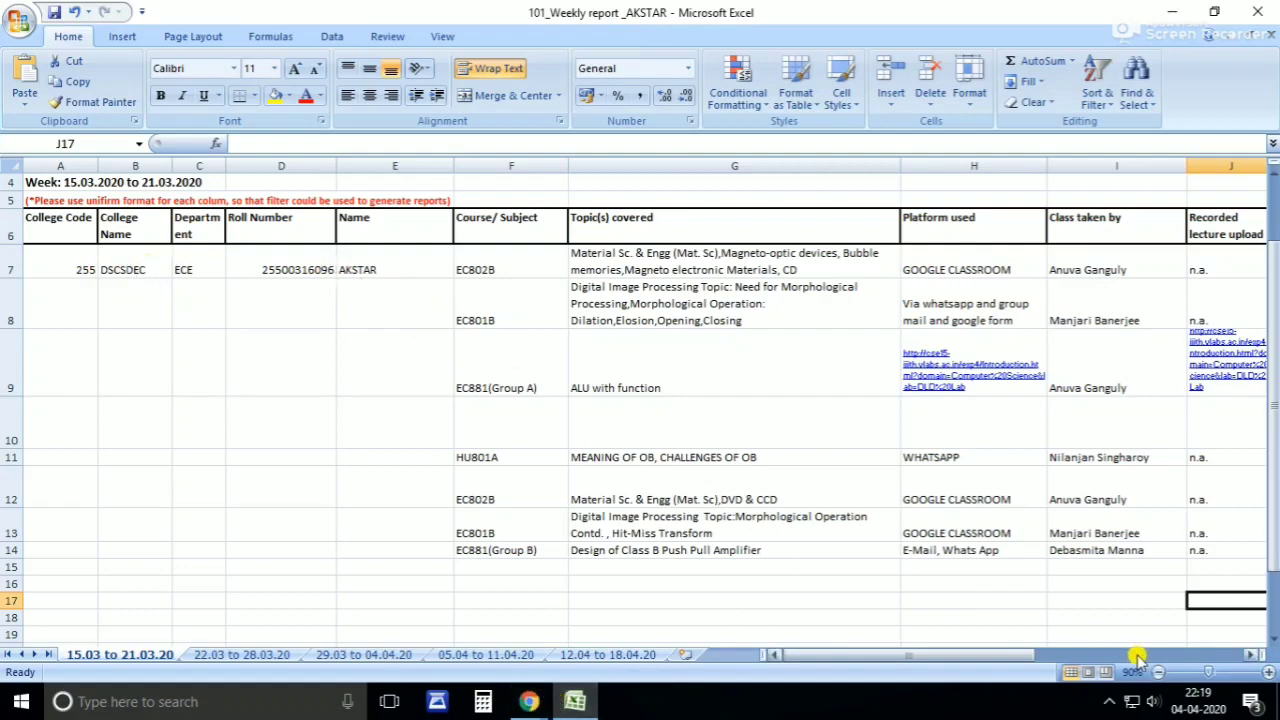
left_click_drag(990, 652, 1080, 651)
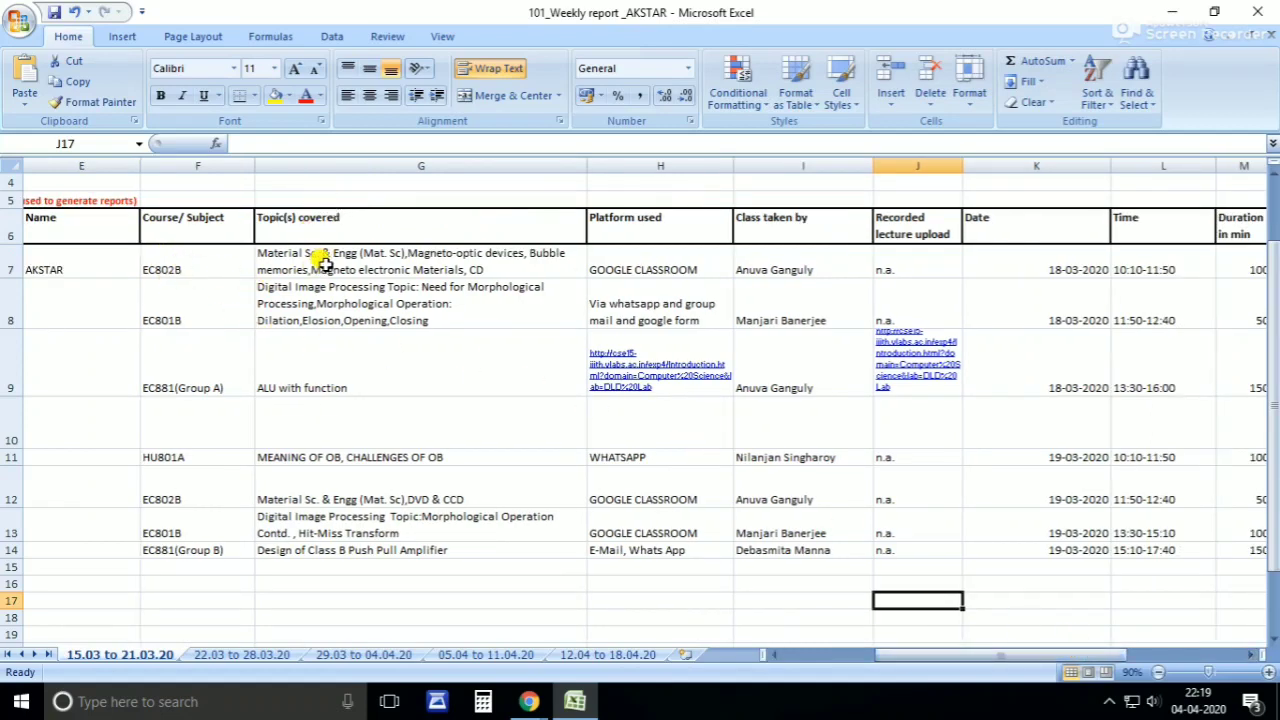
left_click(668, 275)
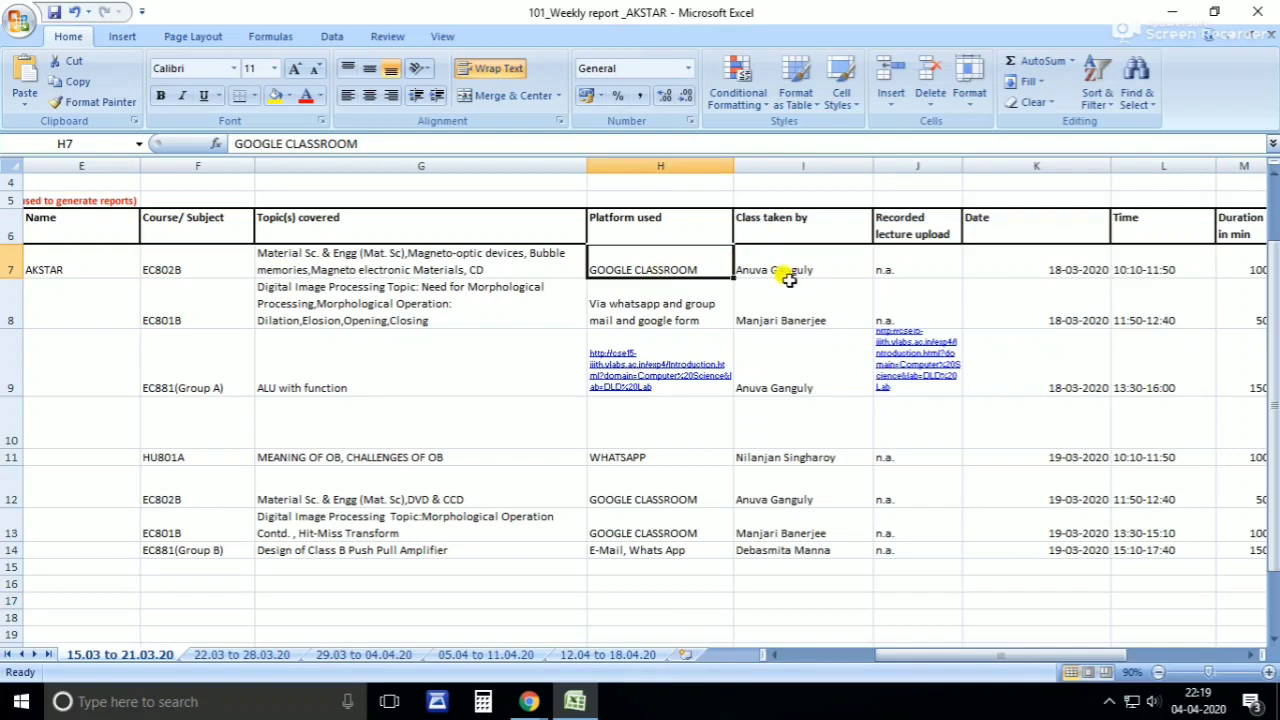
left_click(786, 270)
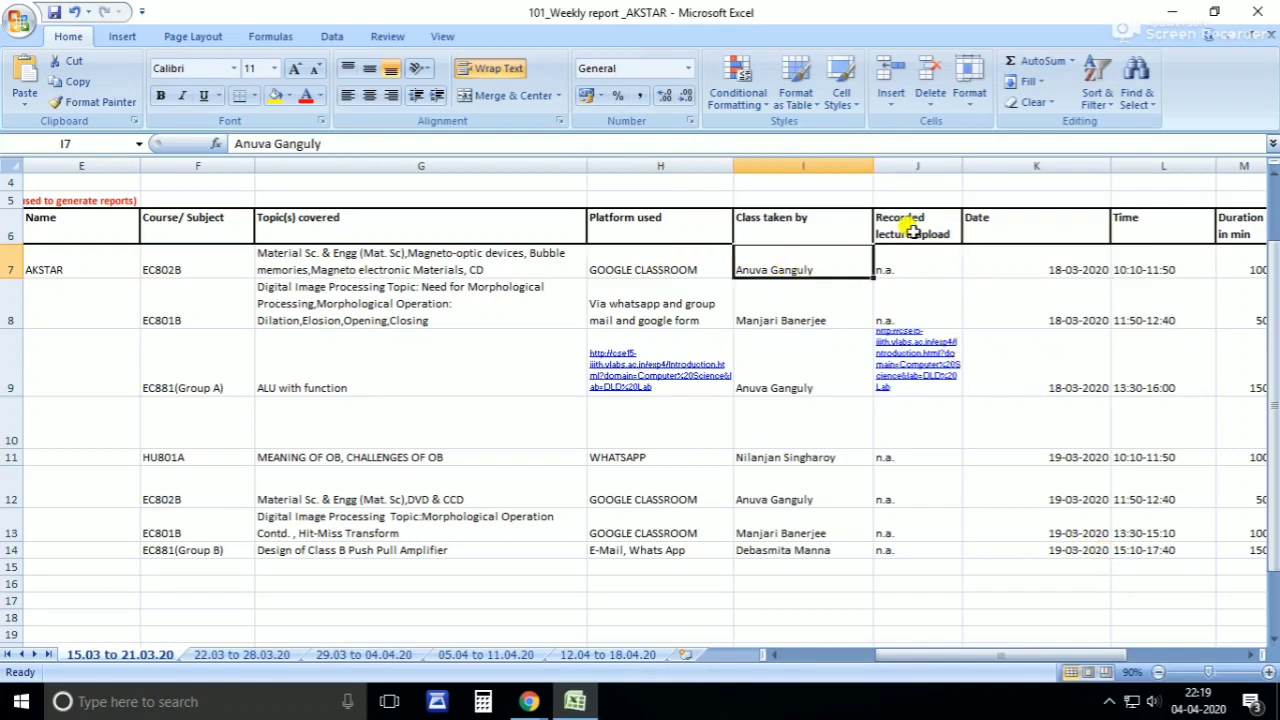
left_click_drag(1055, 655, 1145, 657)
left_click(374, 272)
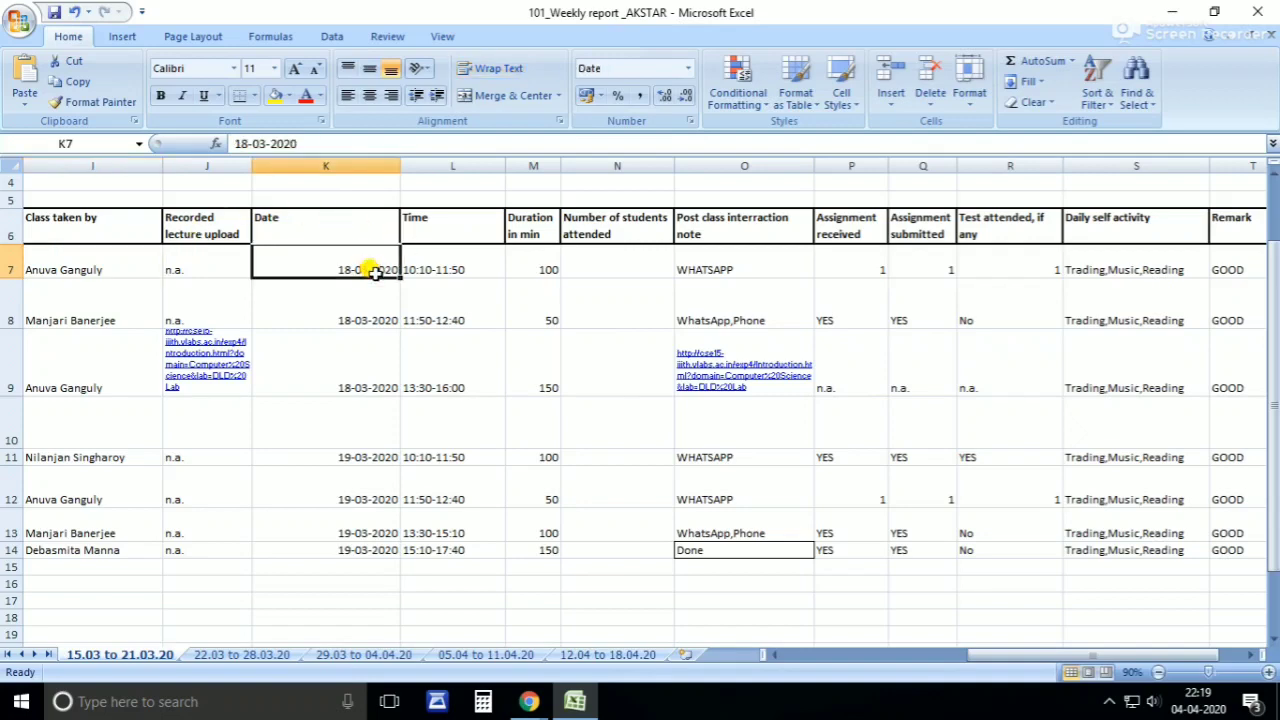
left_click(425, 279)
left_click(535, 264)
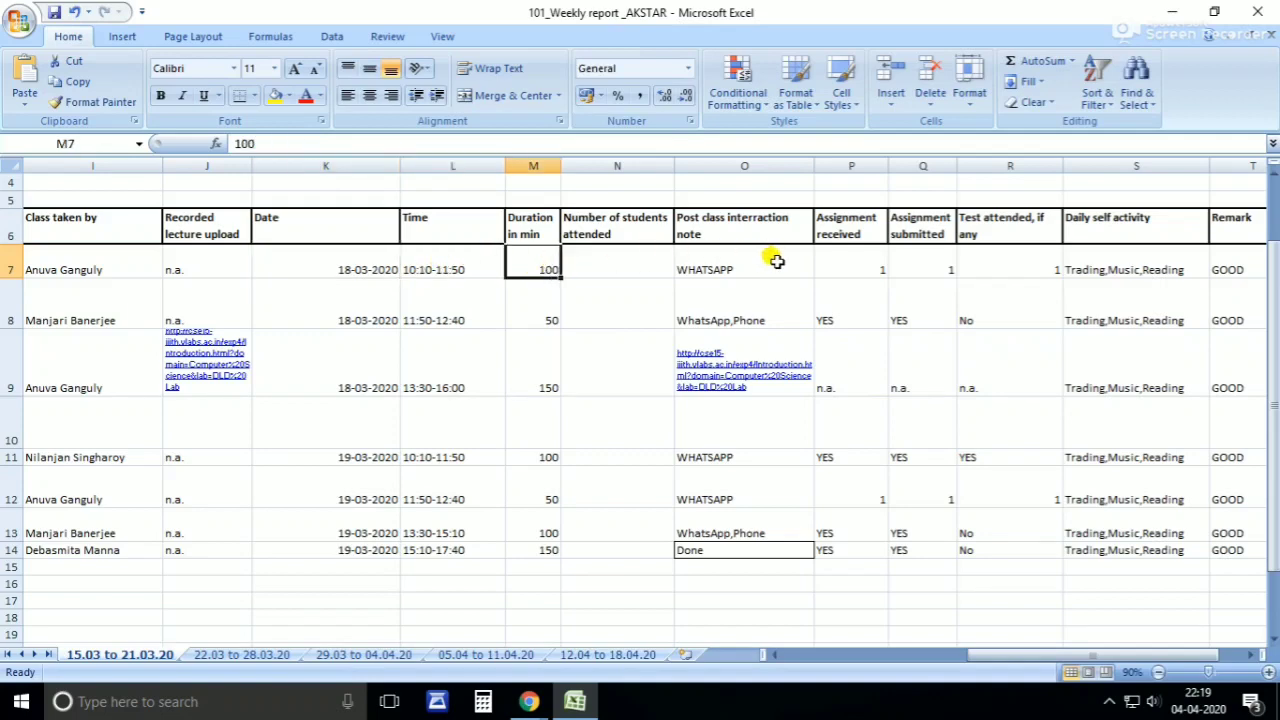
left_click(717, 269)
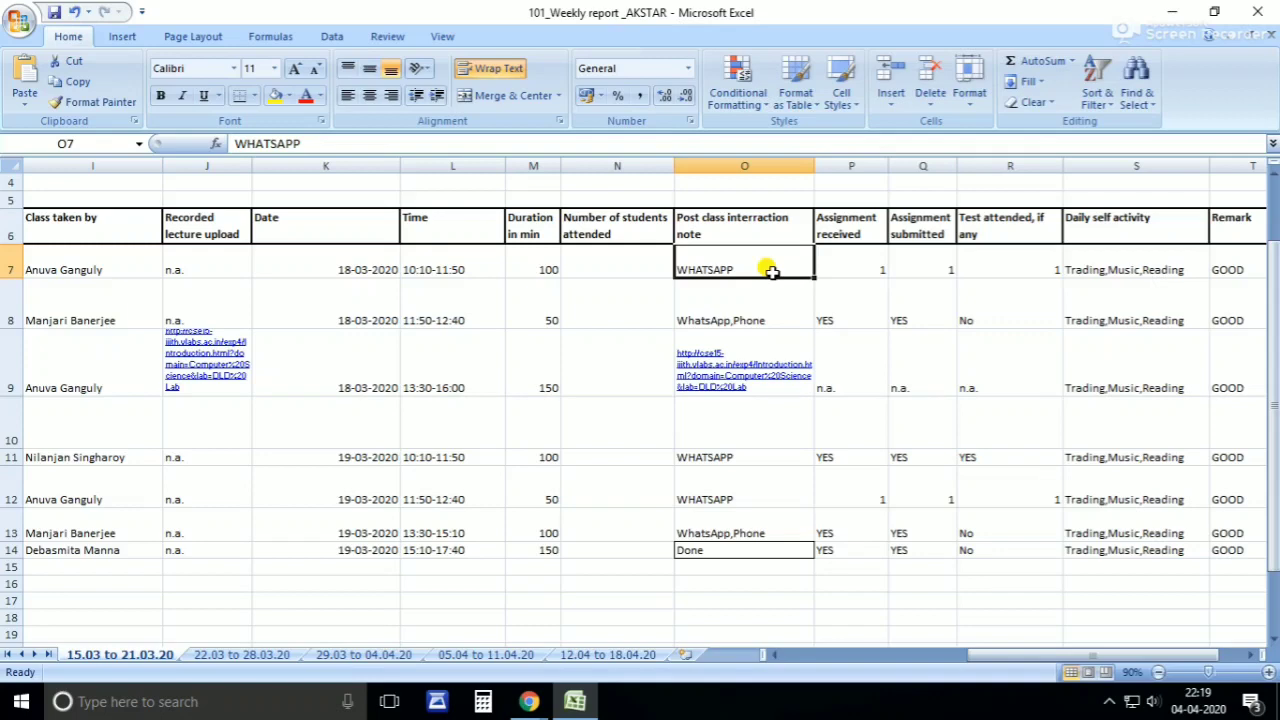
- Check the assignment, test, daily self activity and remark columns, then return to the MAKAUT form
left_click(860, 281)
left_click(942, 264)
left_click(1015, 281)
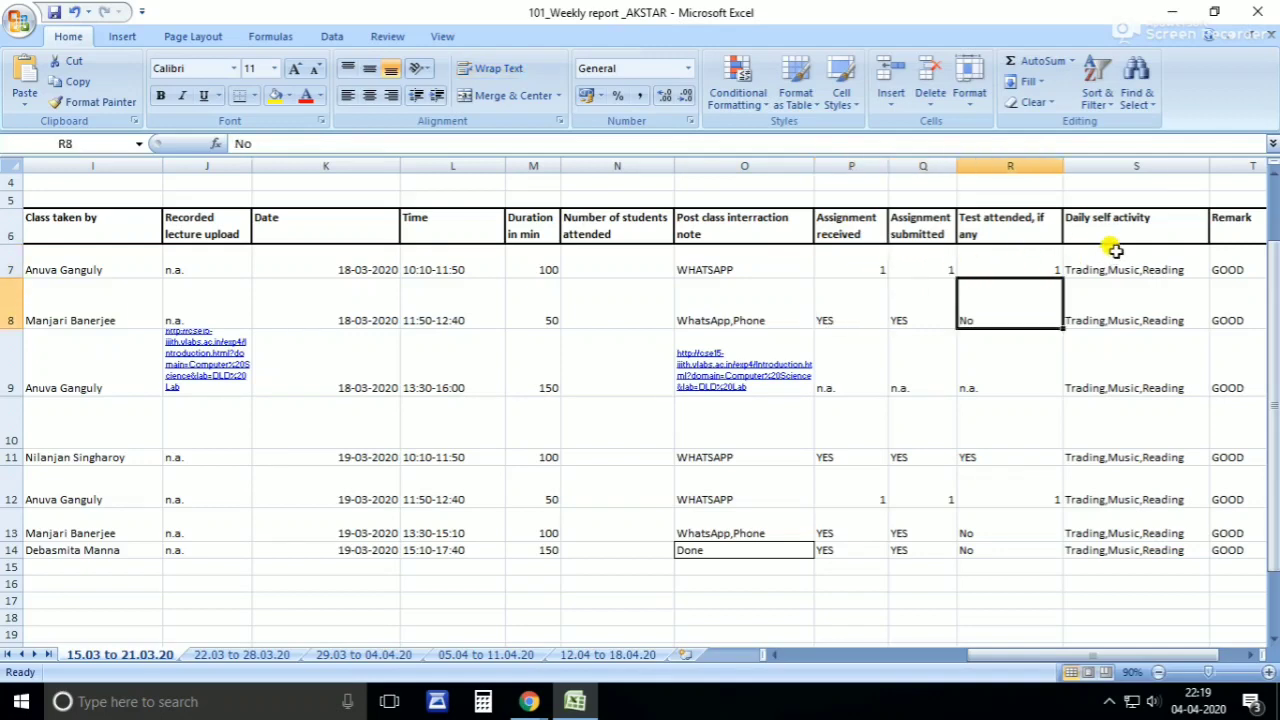
left_click(1097, 282)
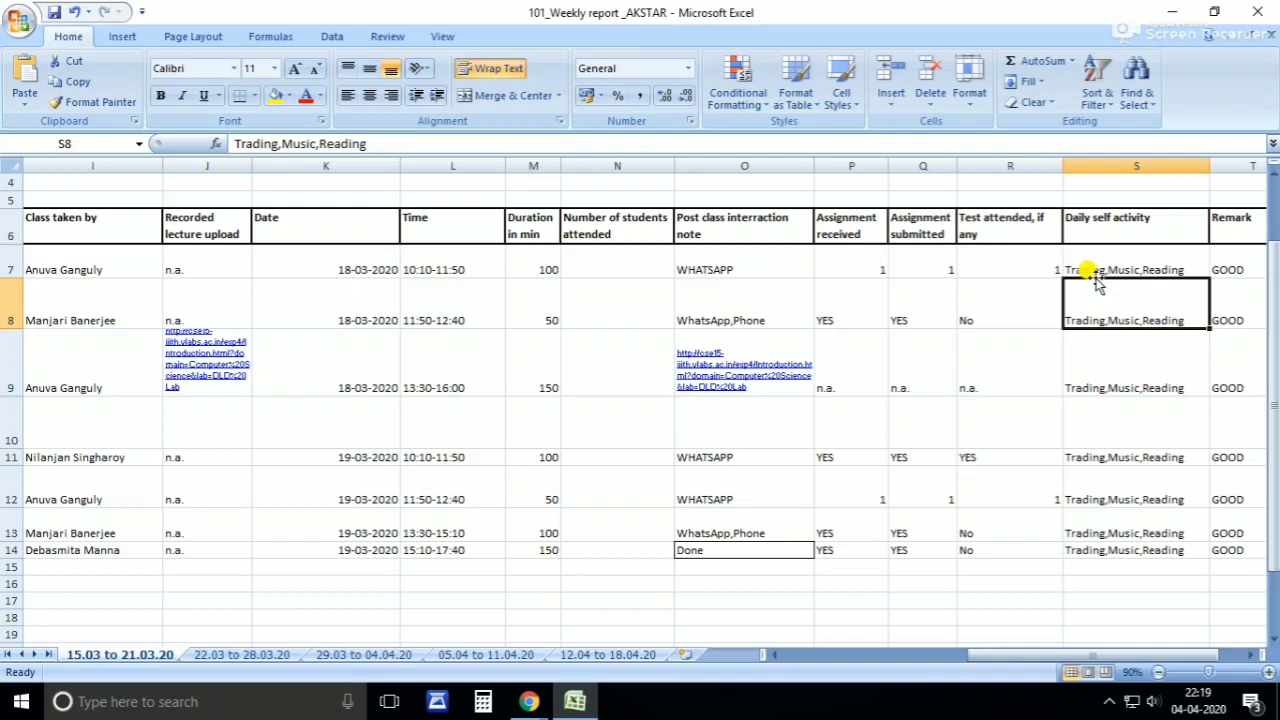
left_click(1228, 305)
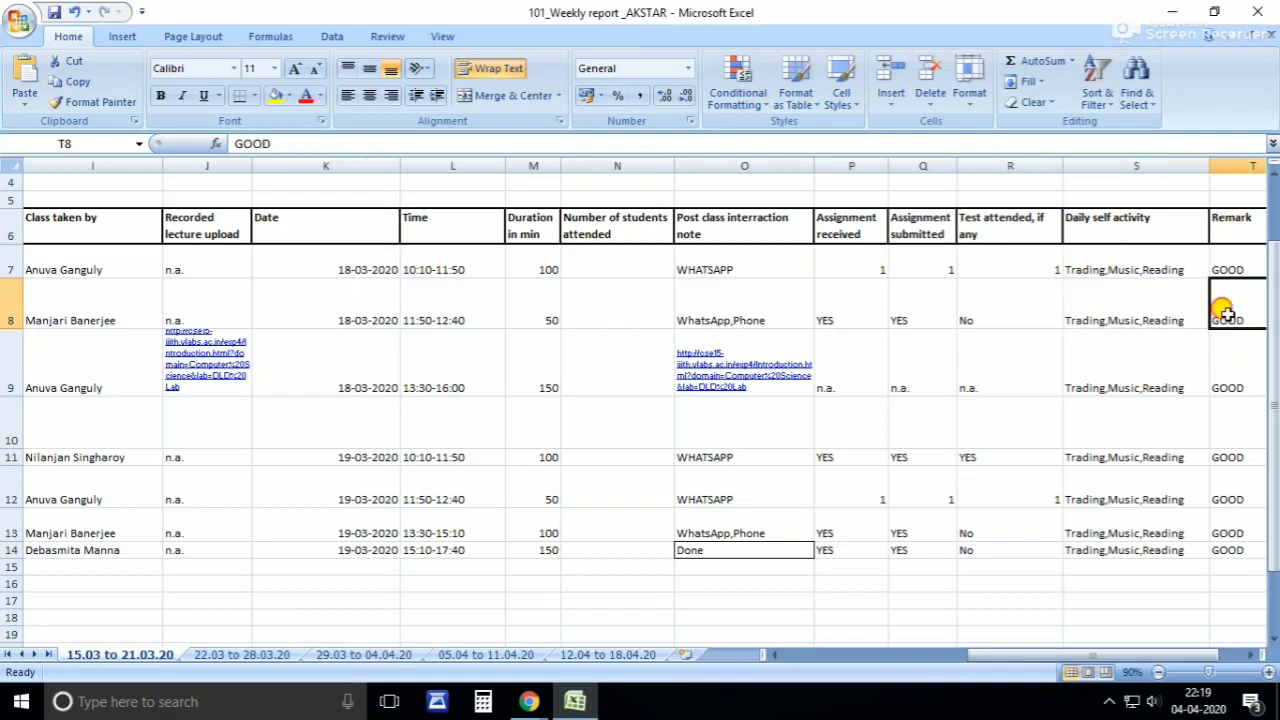
left_click(1095, 257)
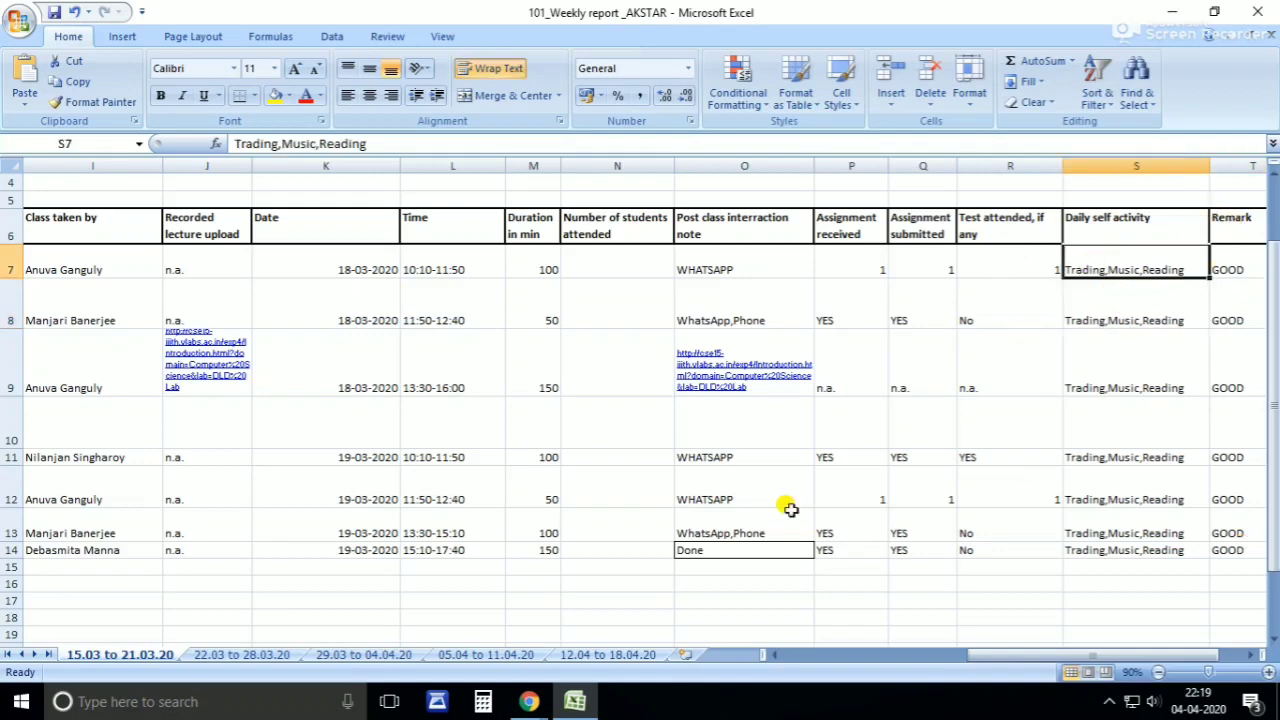
mouse_move(540, 705)
left_click(605, 605)
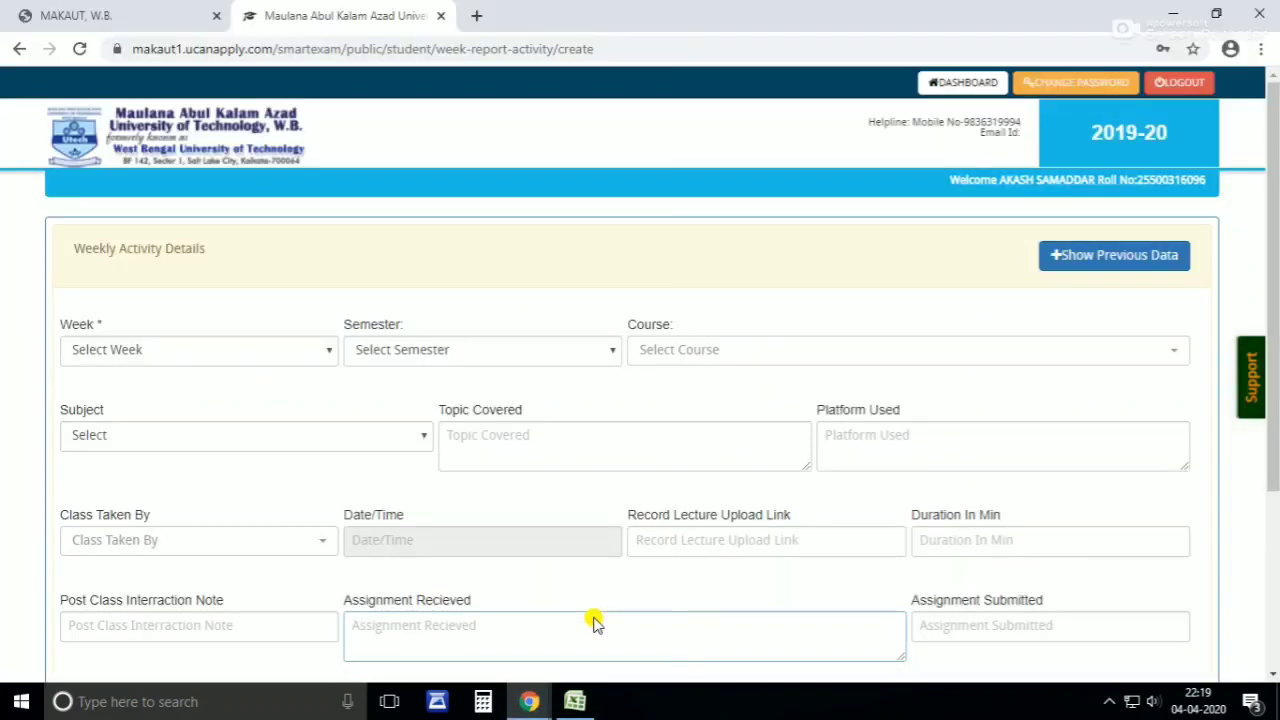
- Select week-1 (15.03.2020 - 21.03.2020), Eight Semester, the ECE course and ORGANISATIONAL BEHAVIOUR-HU801A-8001
left_click(140, 348)
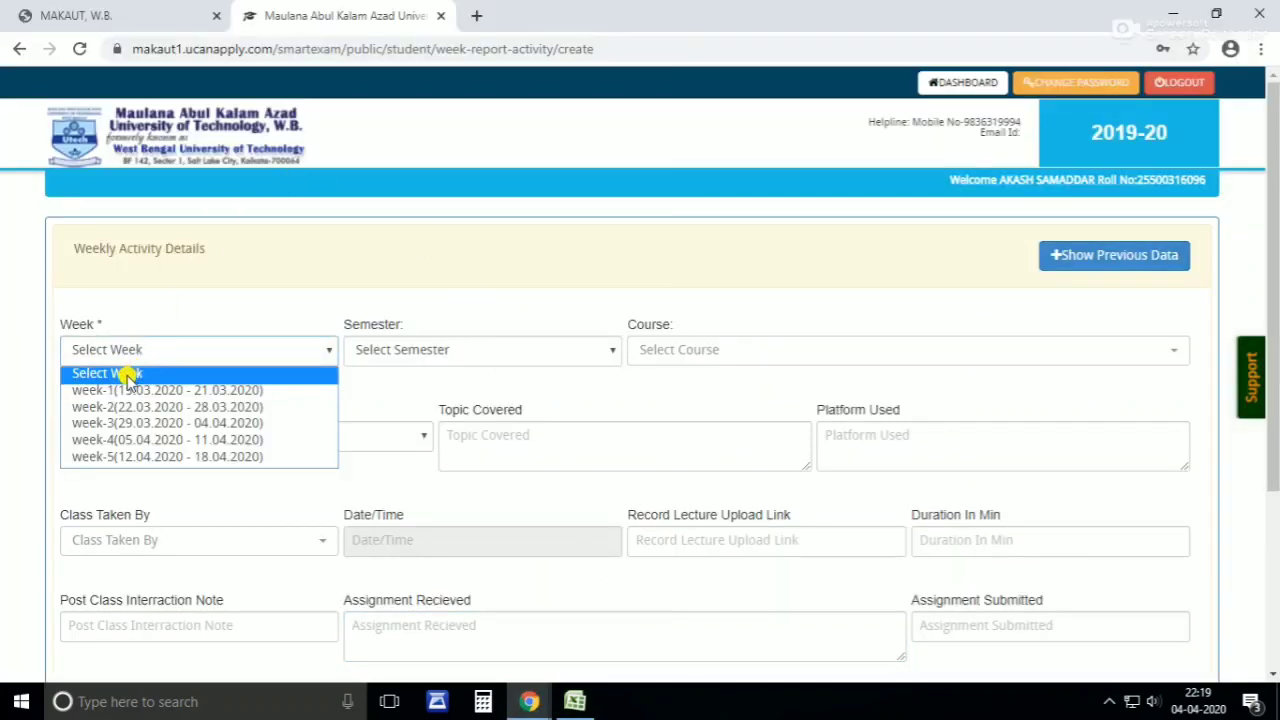
left_click(127, 390)
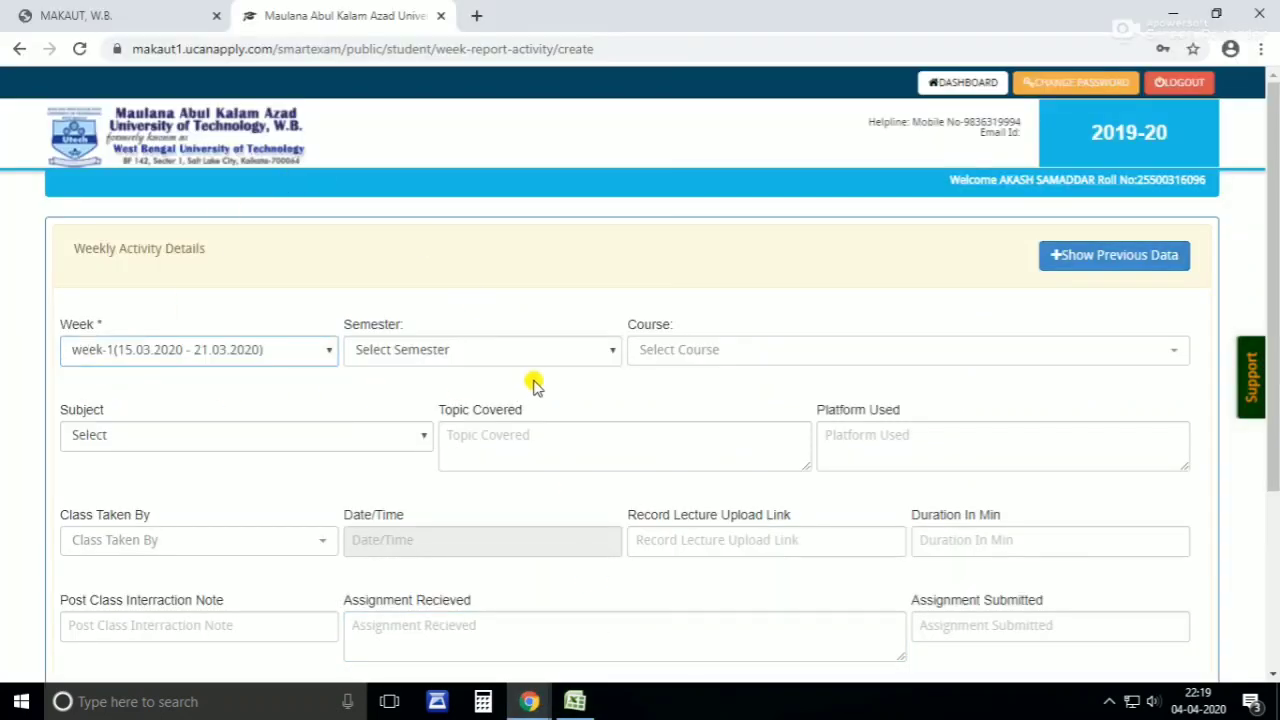
left_click(449, 347)
left_click(425, 393)
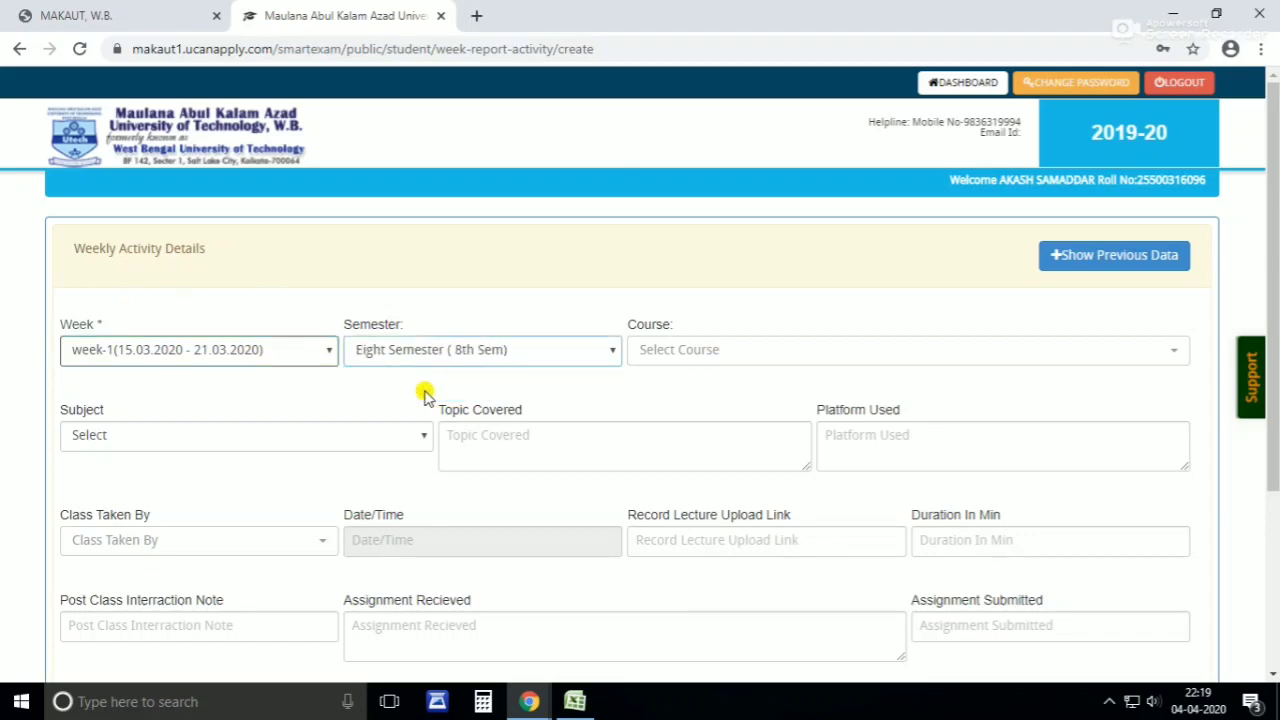
left_click(712, 352)
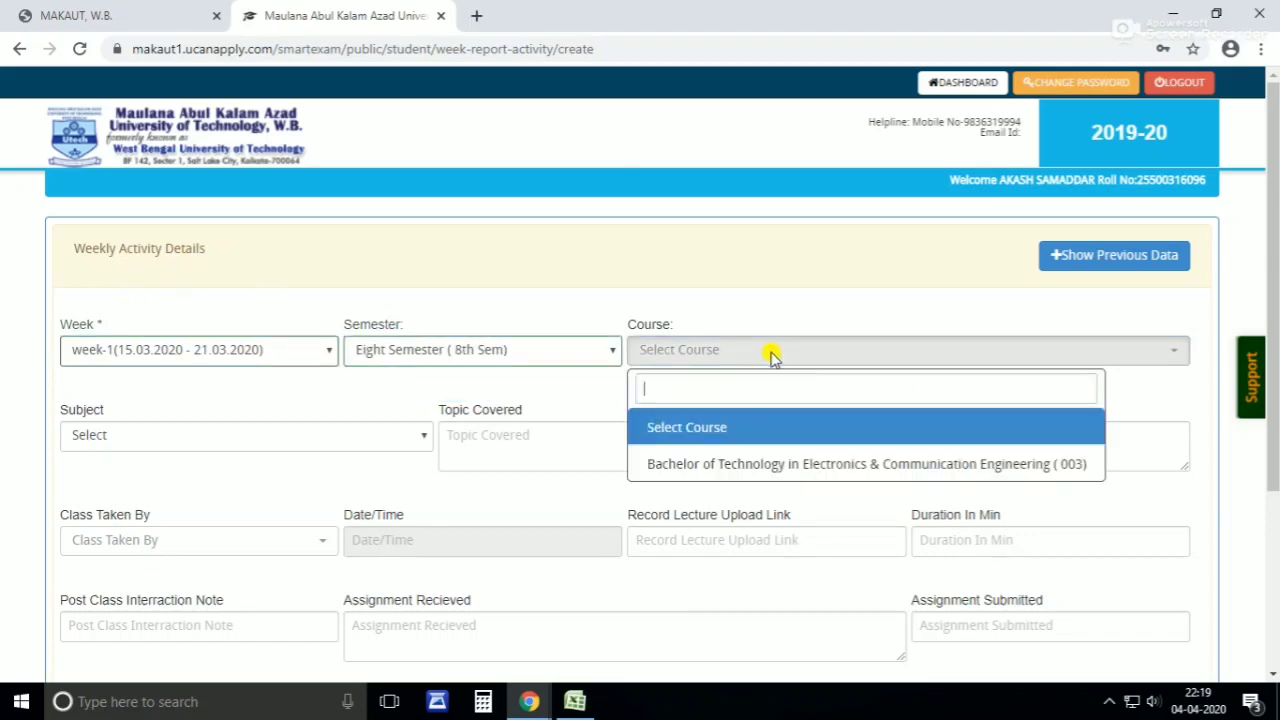
left_click(717, 460)
left_click(154, 438)
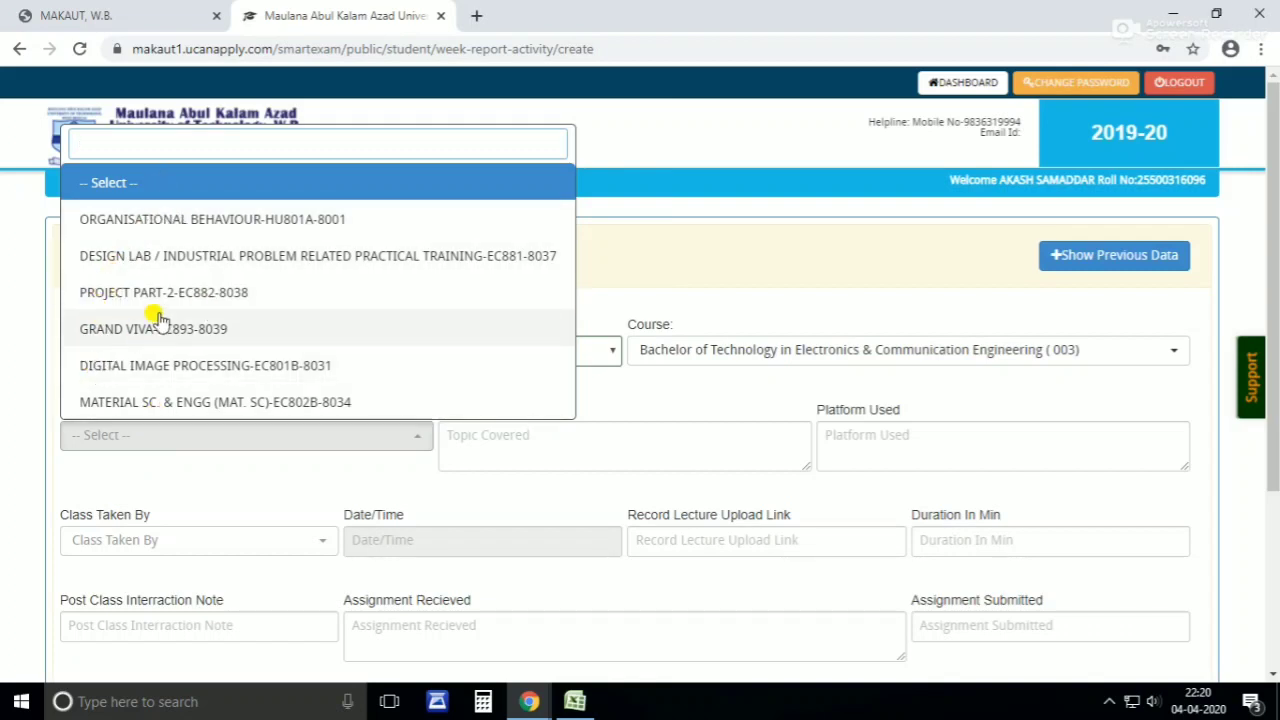
left_click(185, 223)
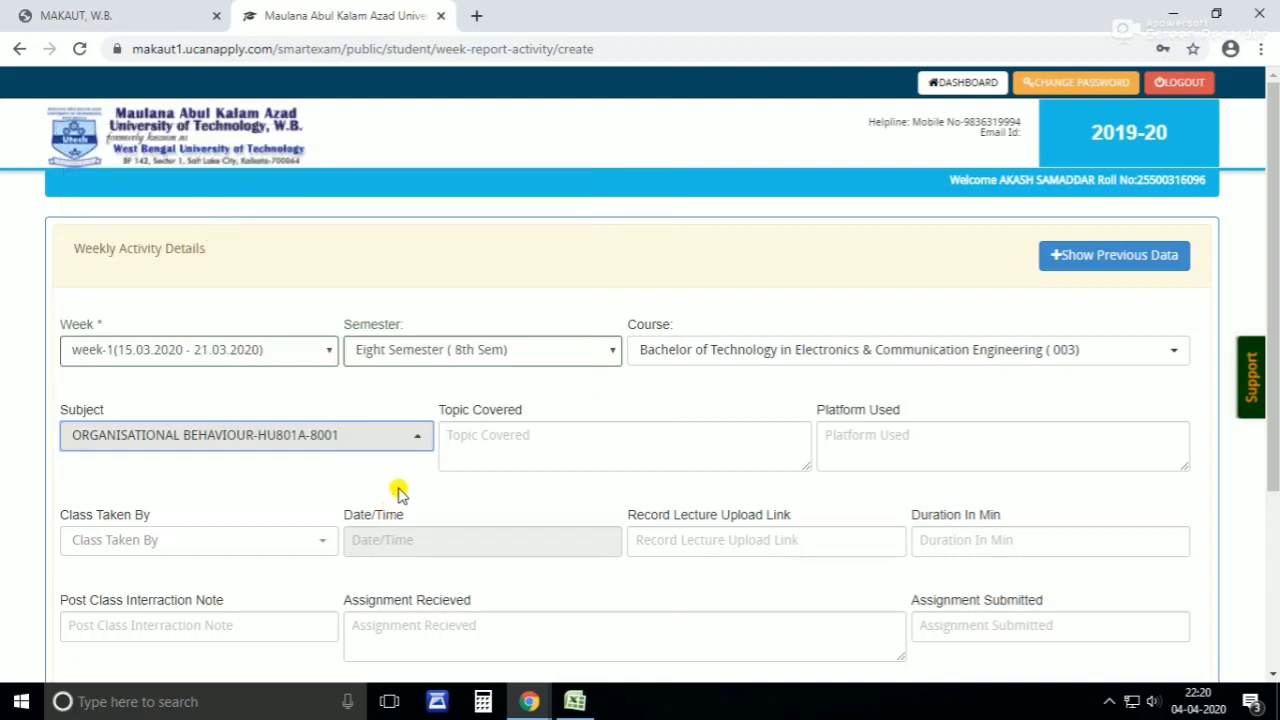
- Go back to the weekly report workbook to look up the topic covered
left_click(487, 436)
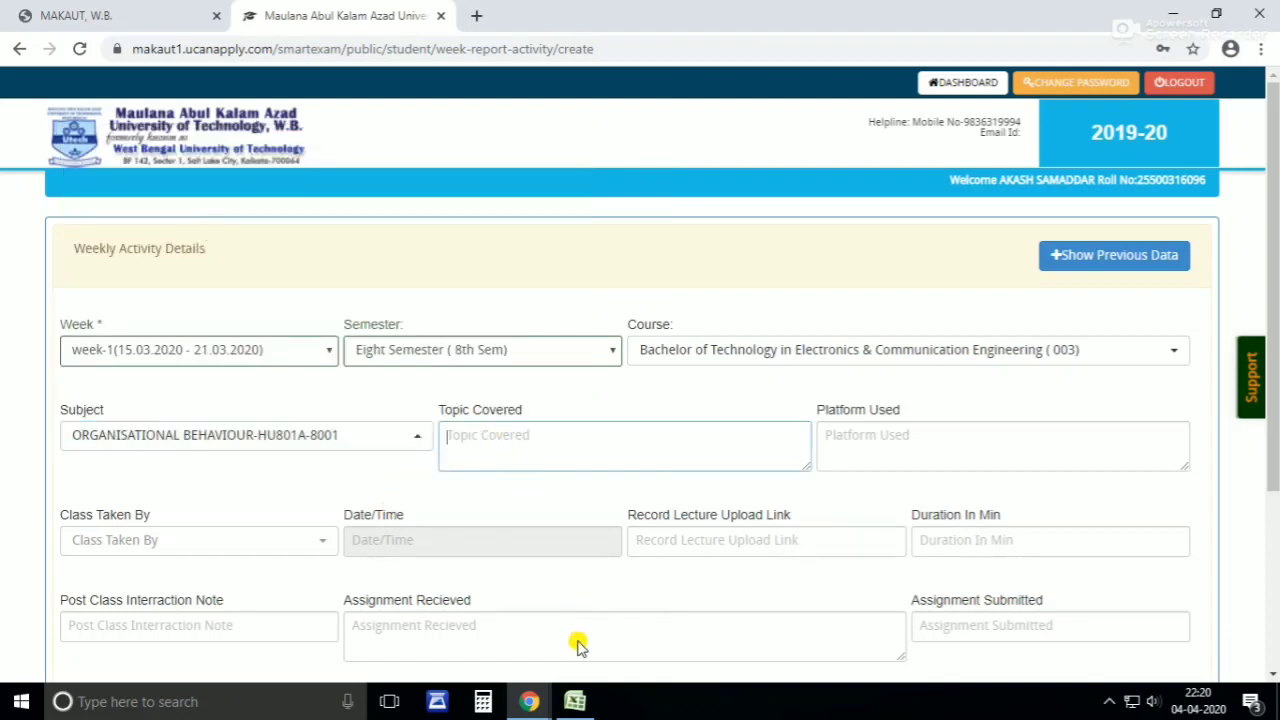
left_click(580, 702)
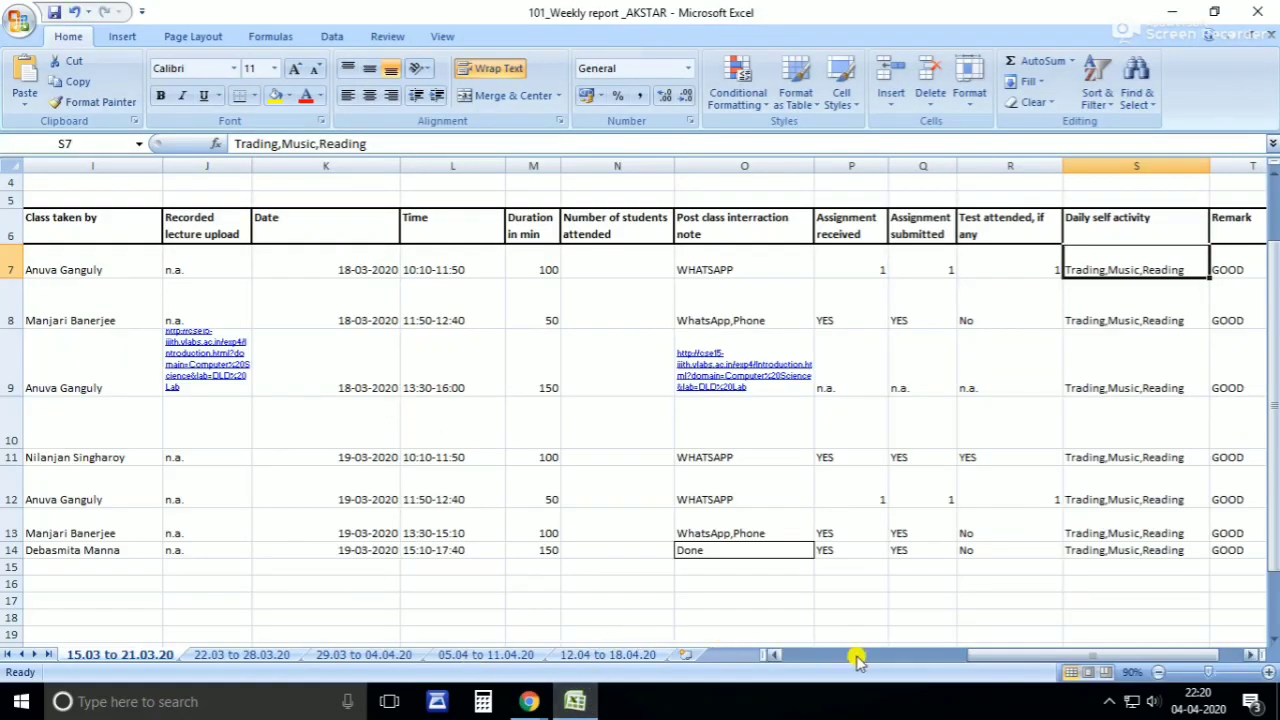
left_click_drag(857, 660, 913, 660)
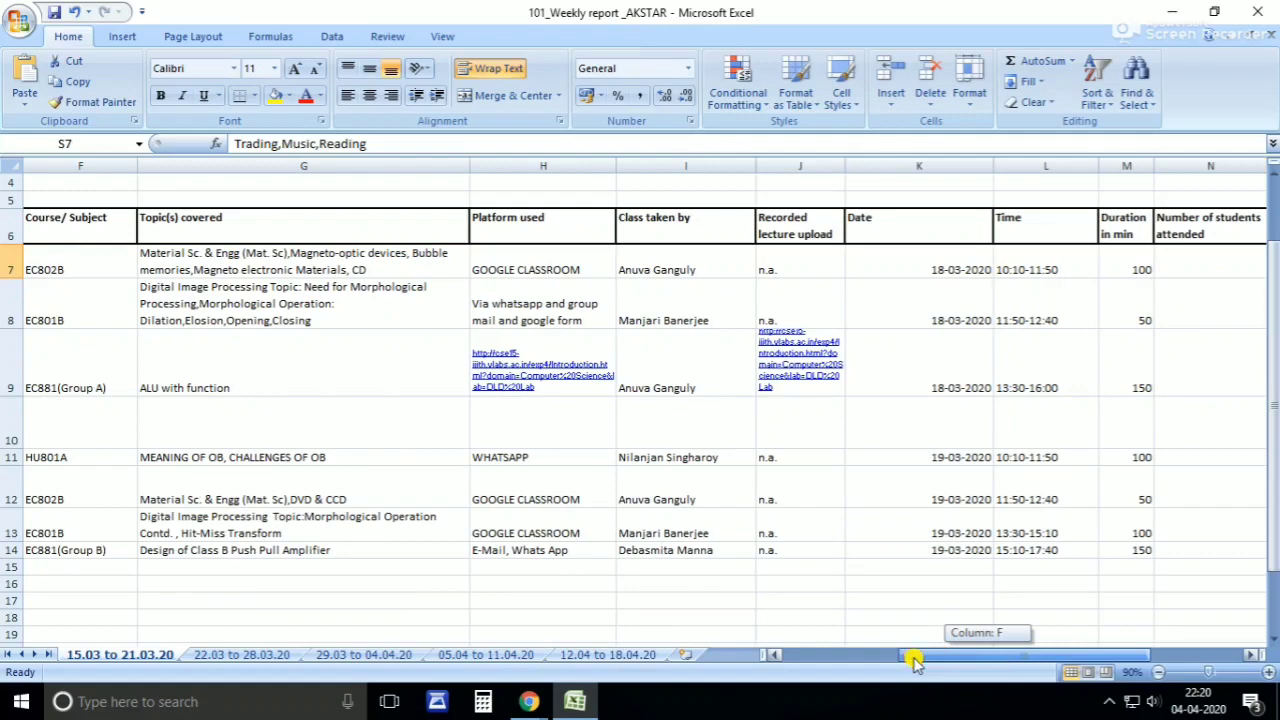
- Check the HU801A subject code and topic in row 11 of the sheet
left_click(245, 460)
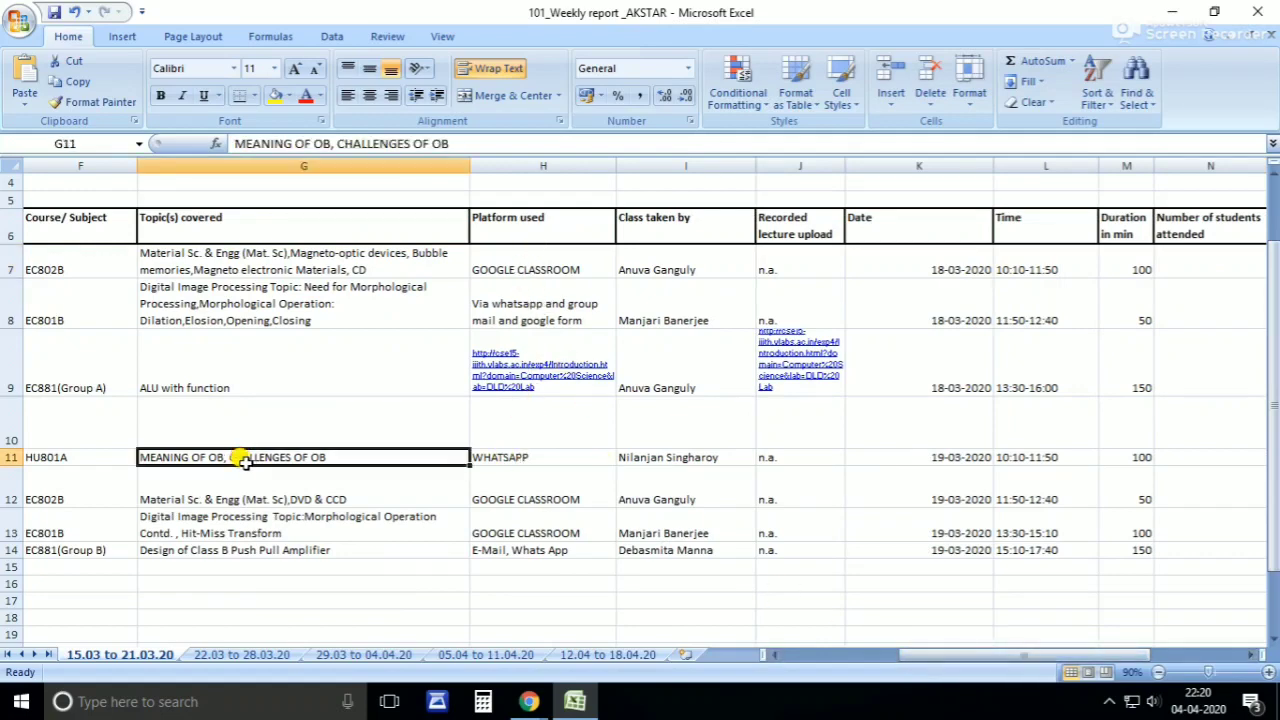
left_click(40, 458)
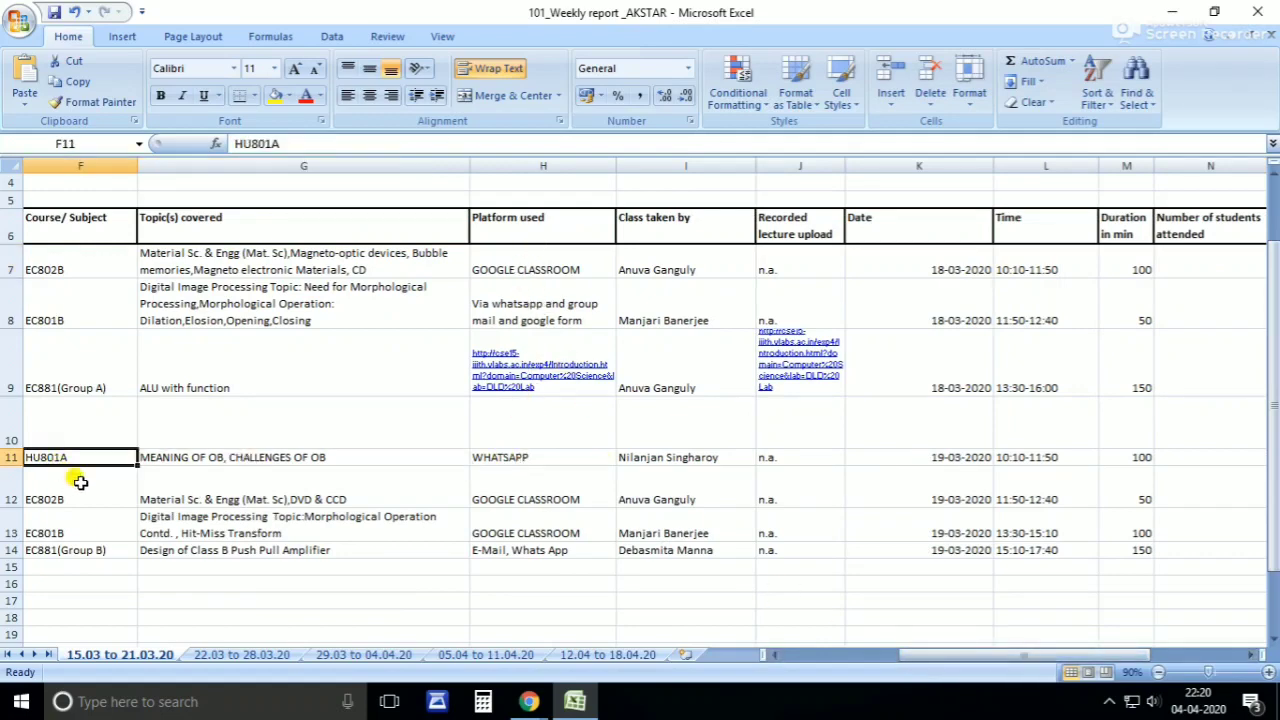
left_click(573, 704)
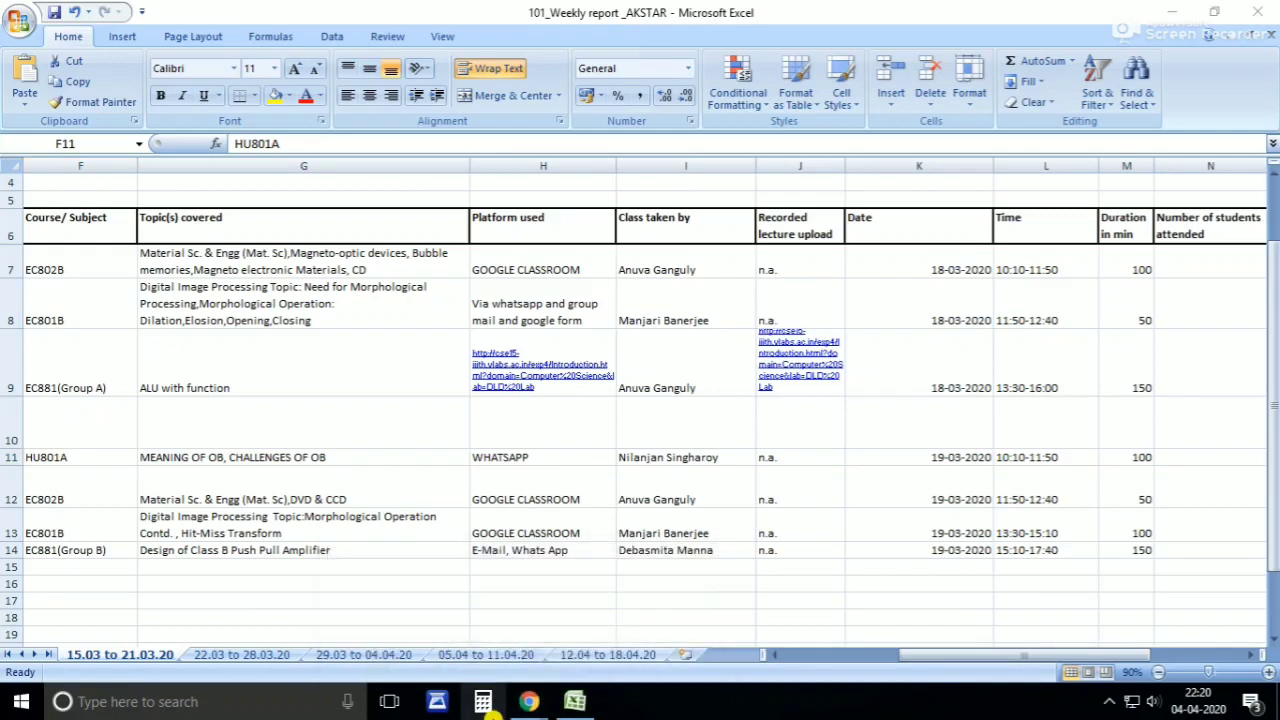
mouse_move(527, 705)
left_click(610, 630)
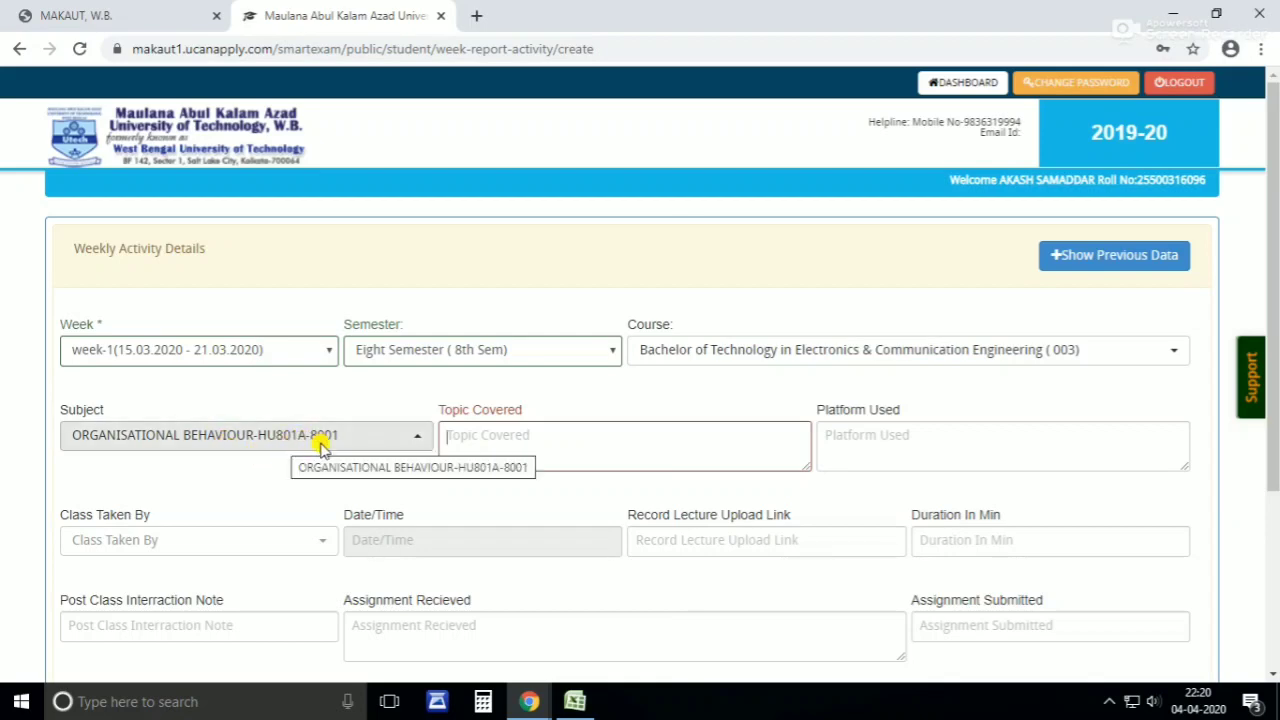
- Select G11's topic text, MEANING OF OB, CHALLENGES OF OB, in the formula bar for copying
left_click(575, 701)
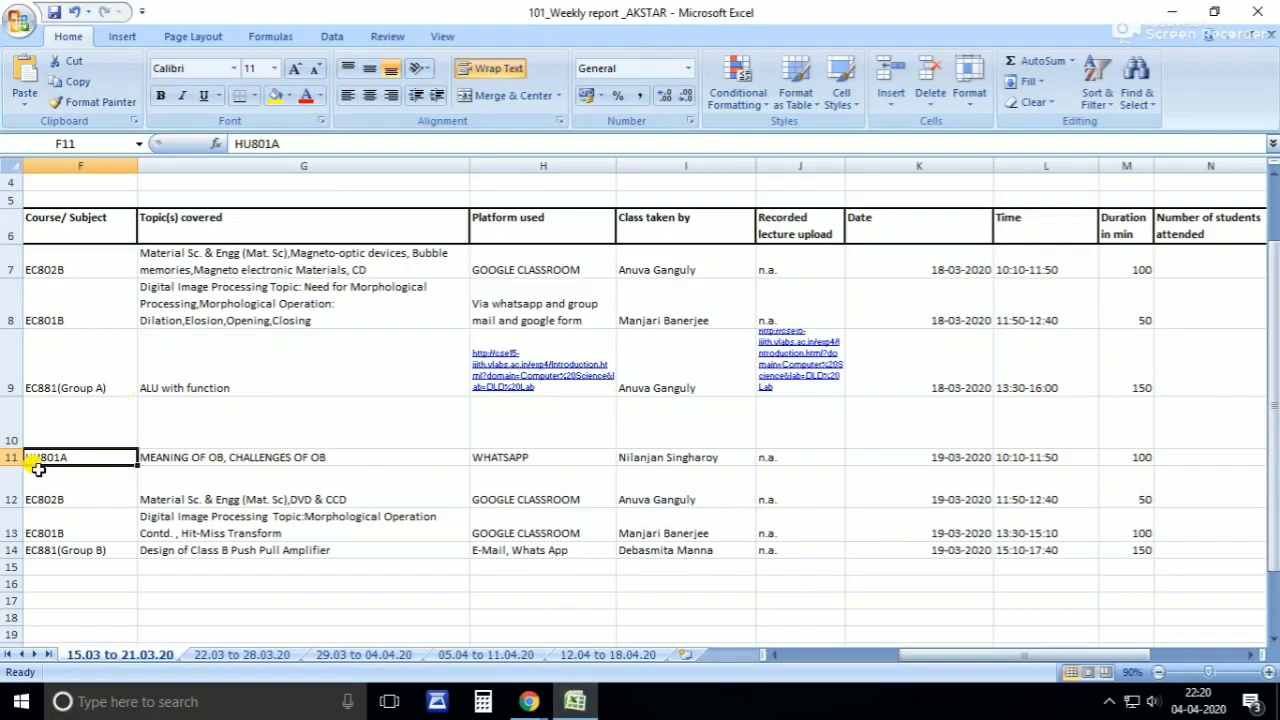
left_click(150, 457)
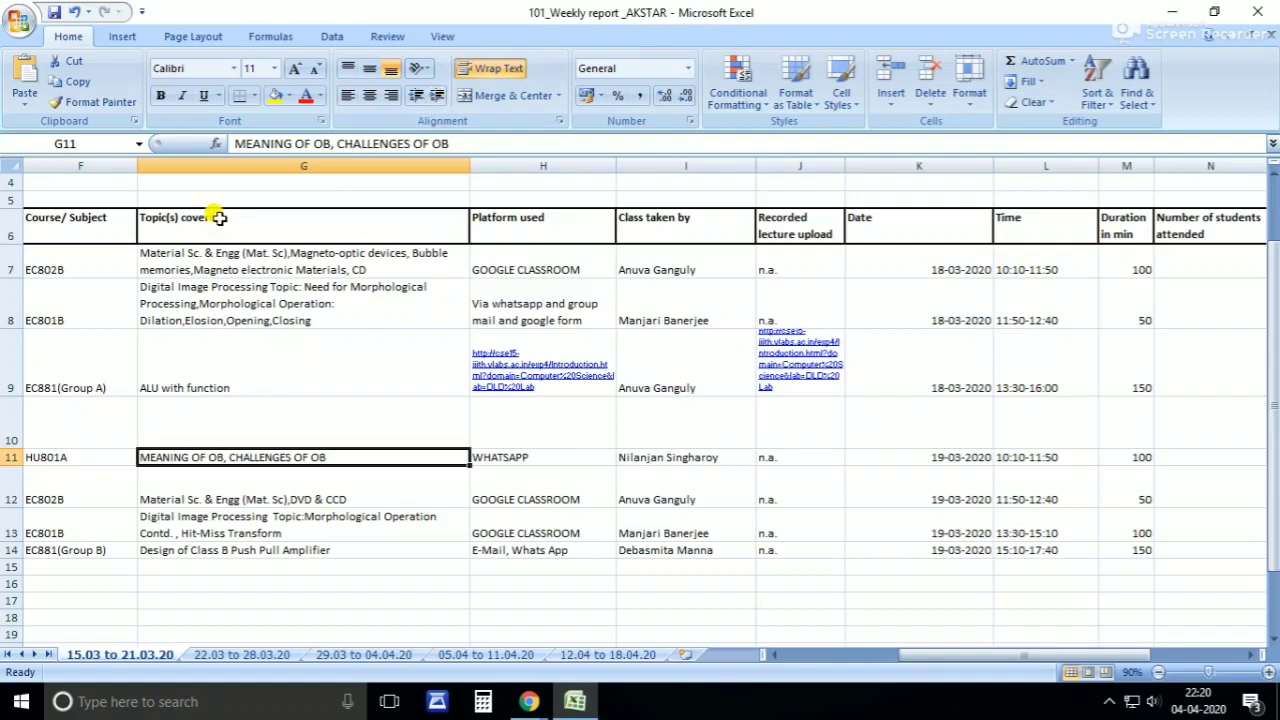
left_click_drag(450, 143, 235, 143)
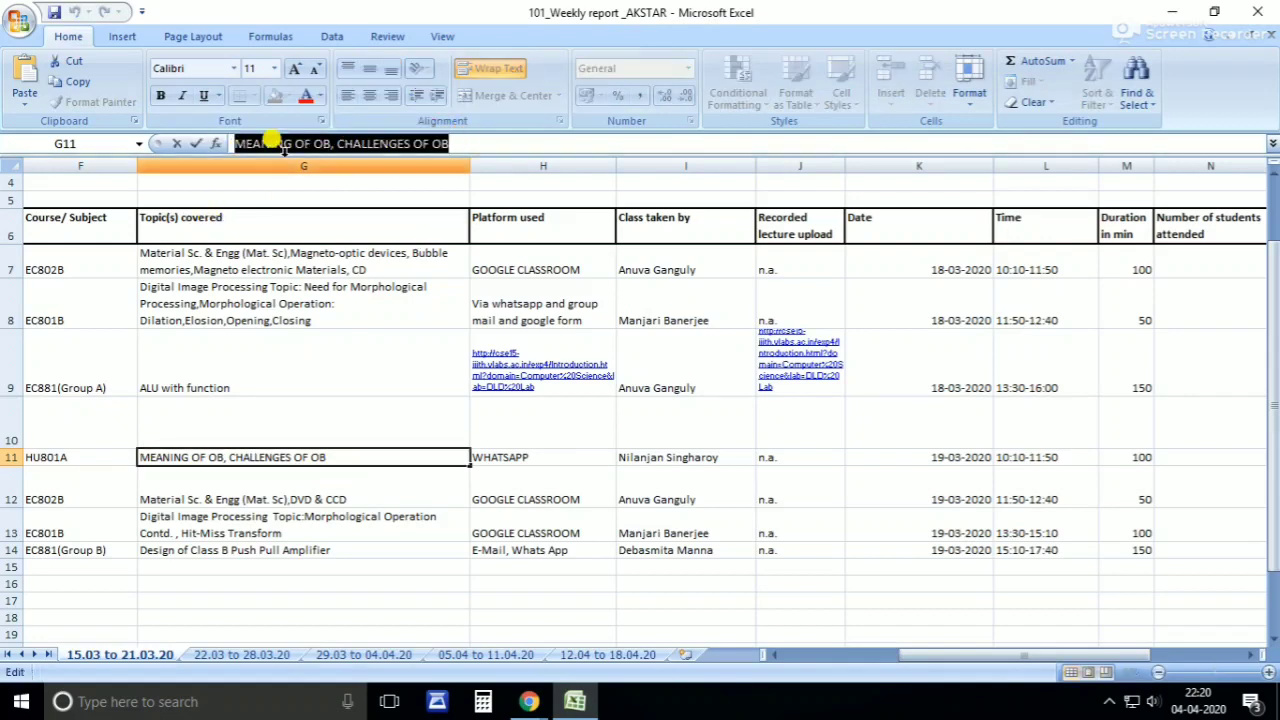
left_click(527, 700)
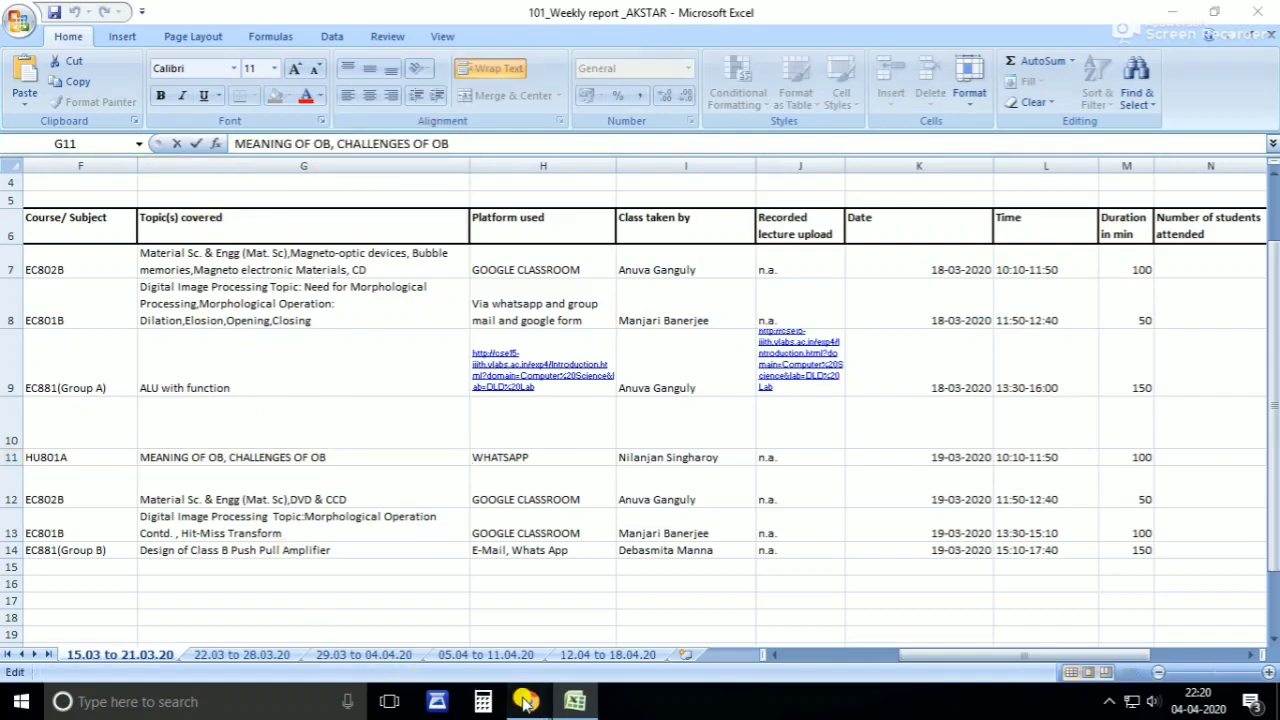
left_click(580, 625)
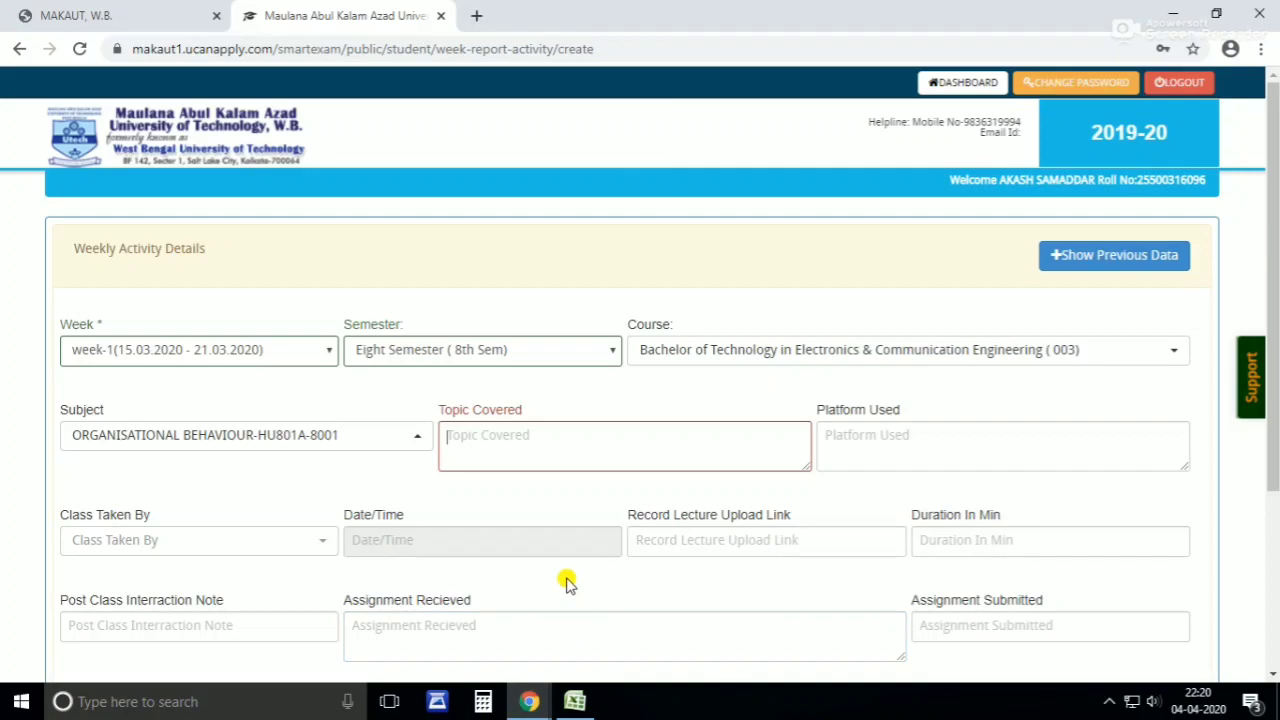
right_click(505, 430)
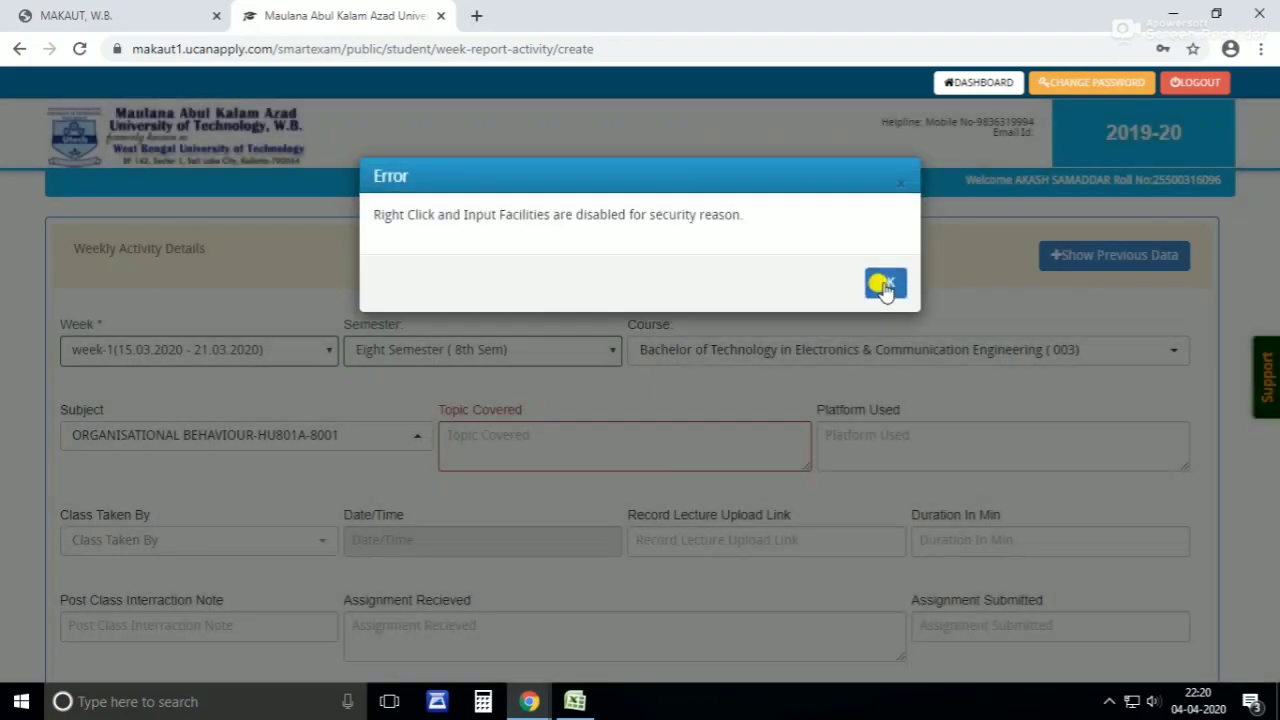
left_click(885, 282)
right_click(534, 449)
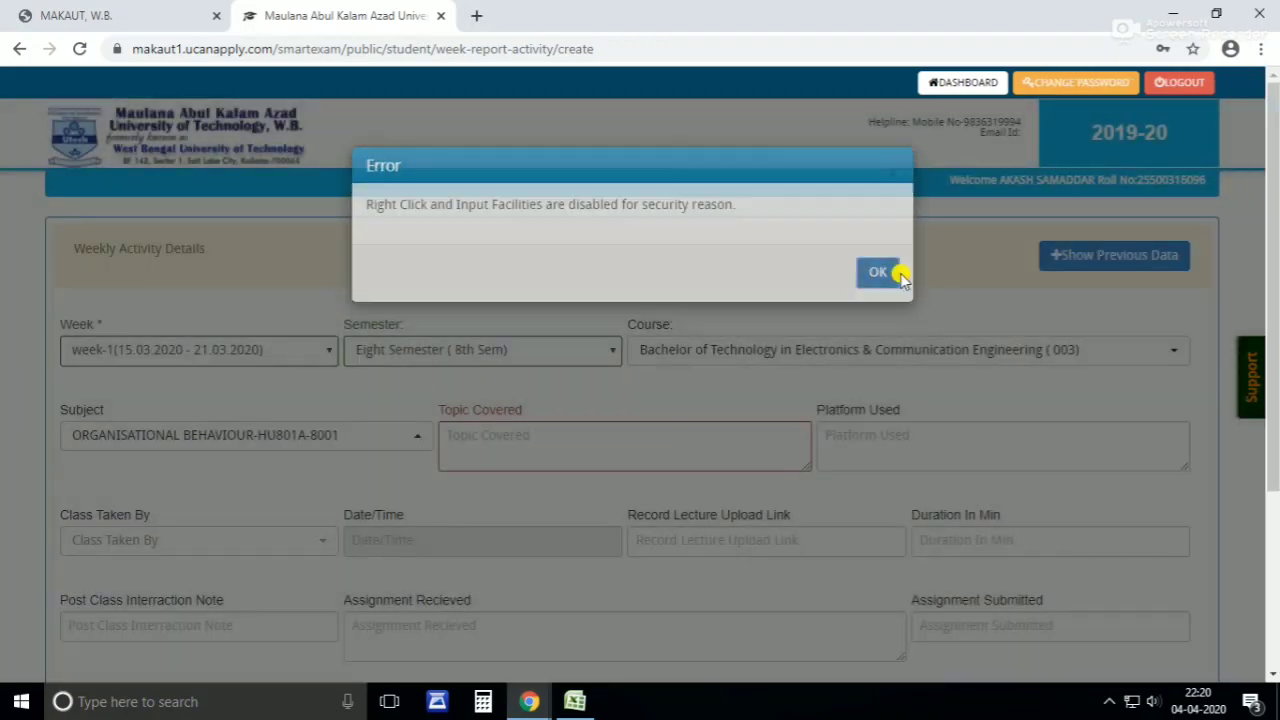
left_click(893, 274)
right_click(526, 423)
left_click(895, 284)
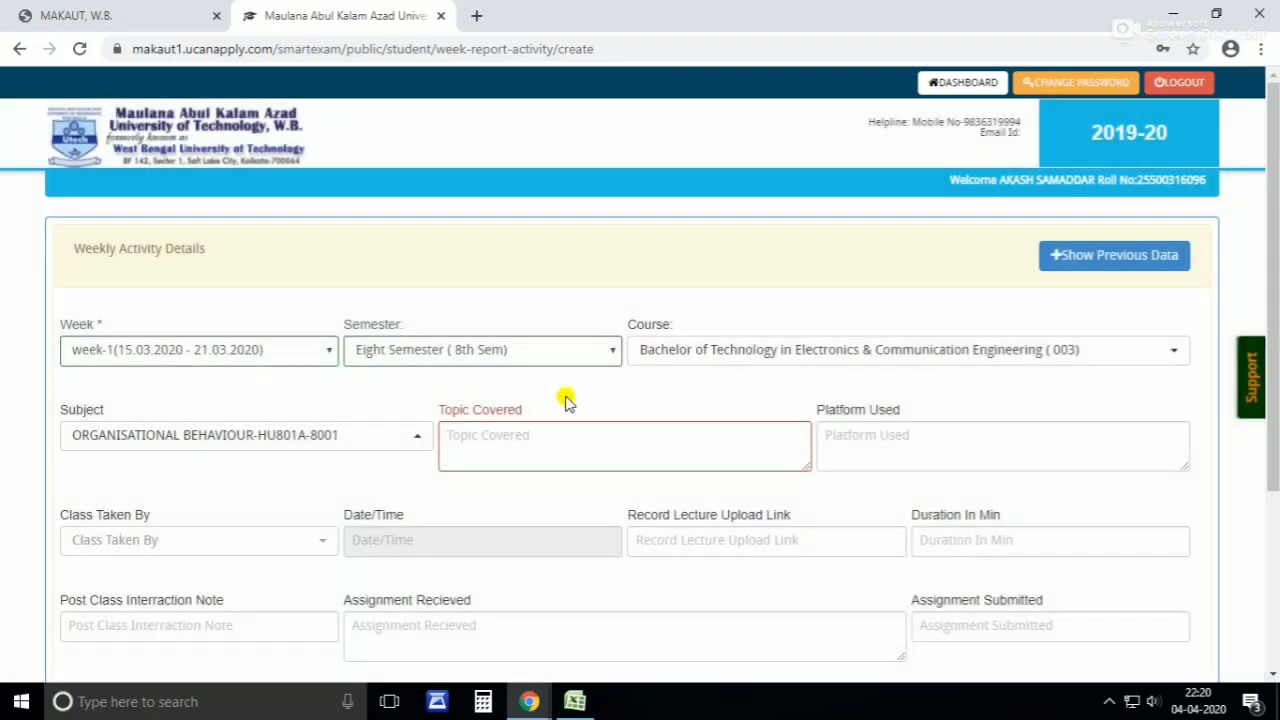
right_click(514, 440)
left_click(882, 285)
- Snap the browser beside Excel and enter Topic Covered as MEANING OF OB,CHALLENGES OF OB
left_click_drag(680, 20, 1278, 150)
left_click(560, 194)
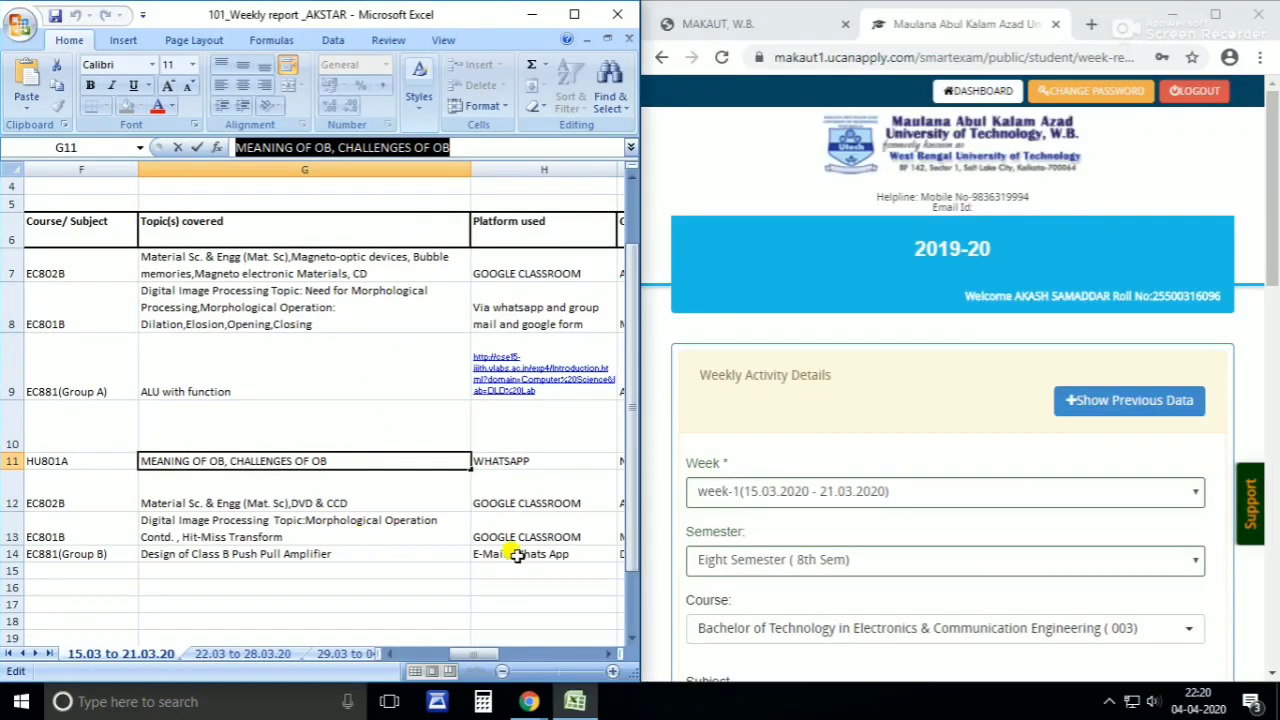
scroll(880, 490, "down", 4)
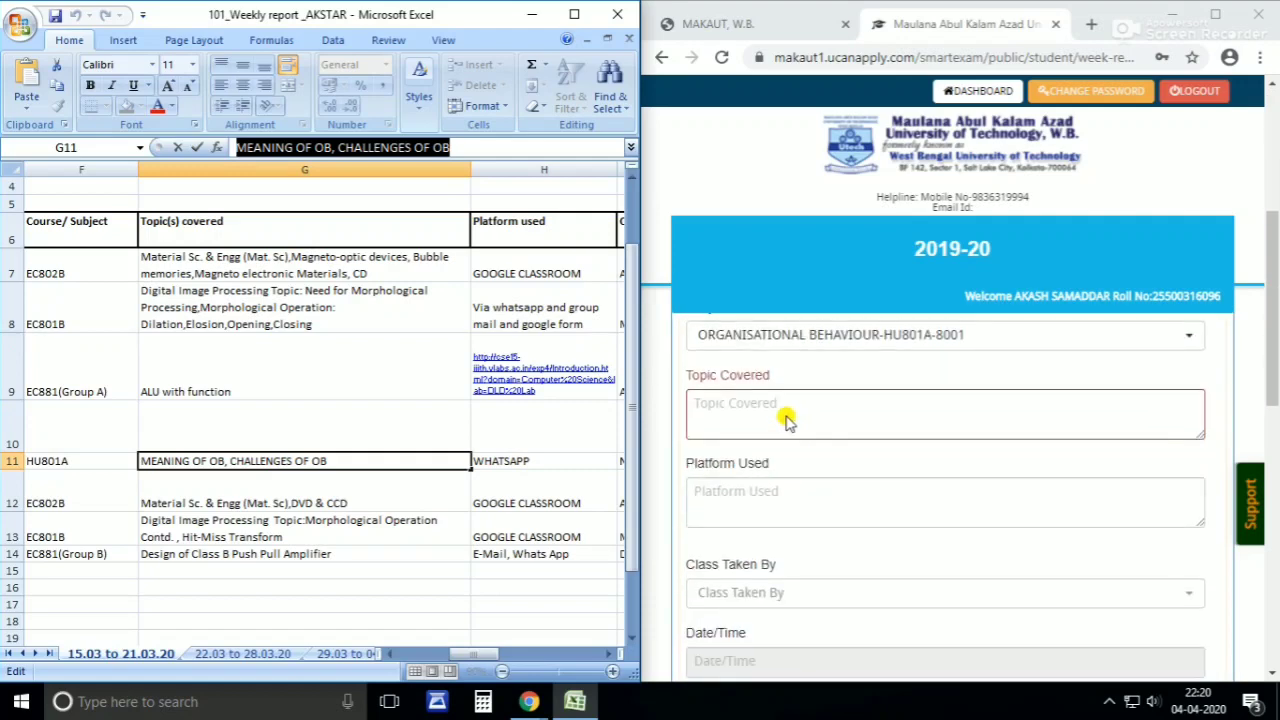
left_click(786, 421)
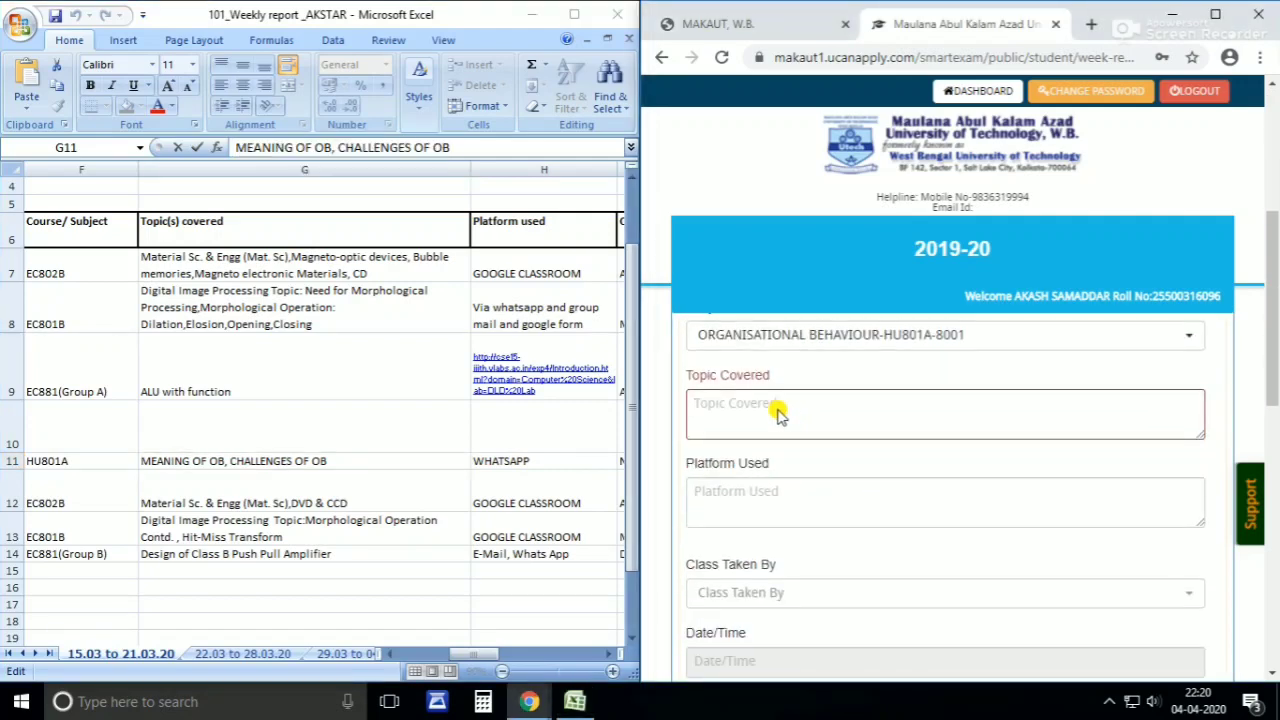
type("MEANING OF OB,CHALLENGES OF OB")
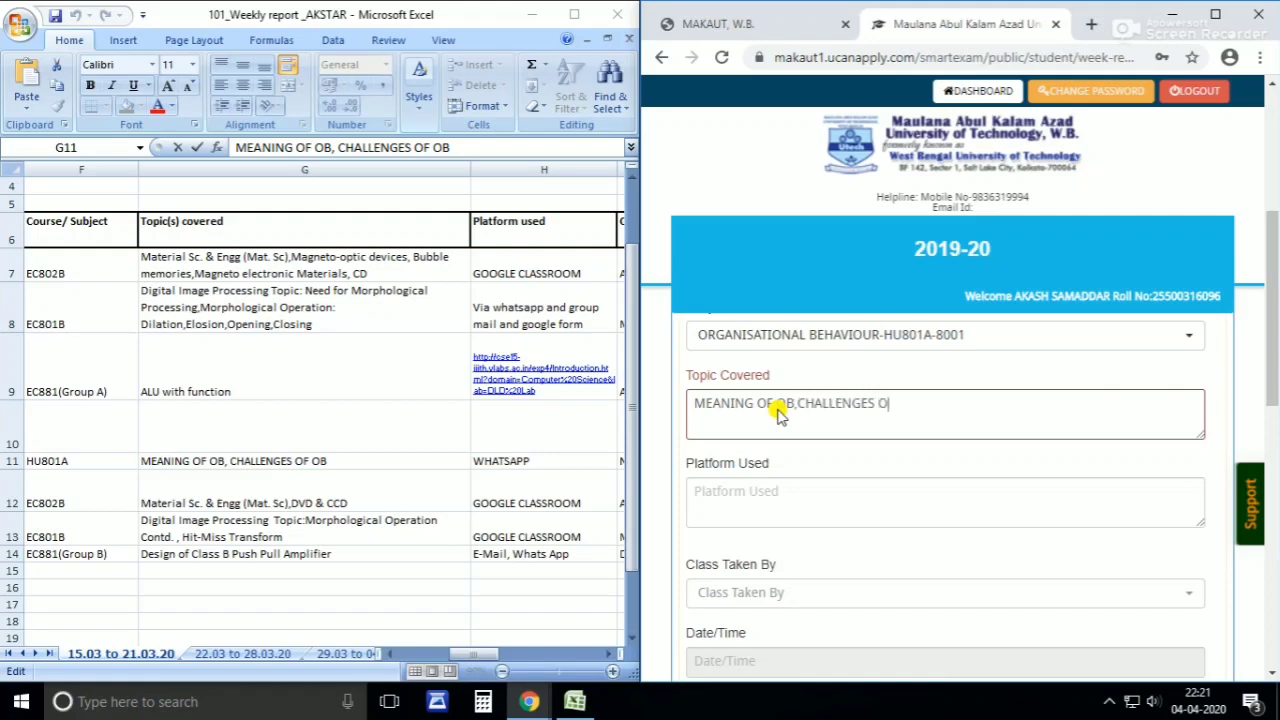
- Enter WHATSAPP as the Platform Used, as listed in the sheet
left_click(800, 490)
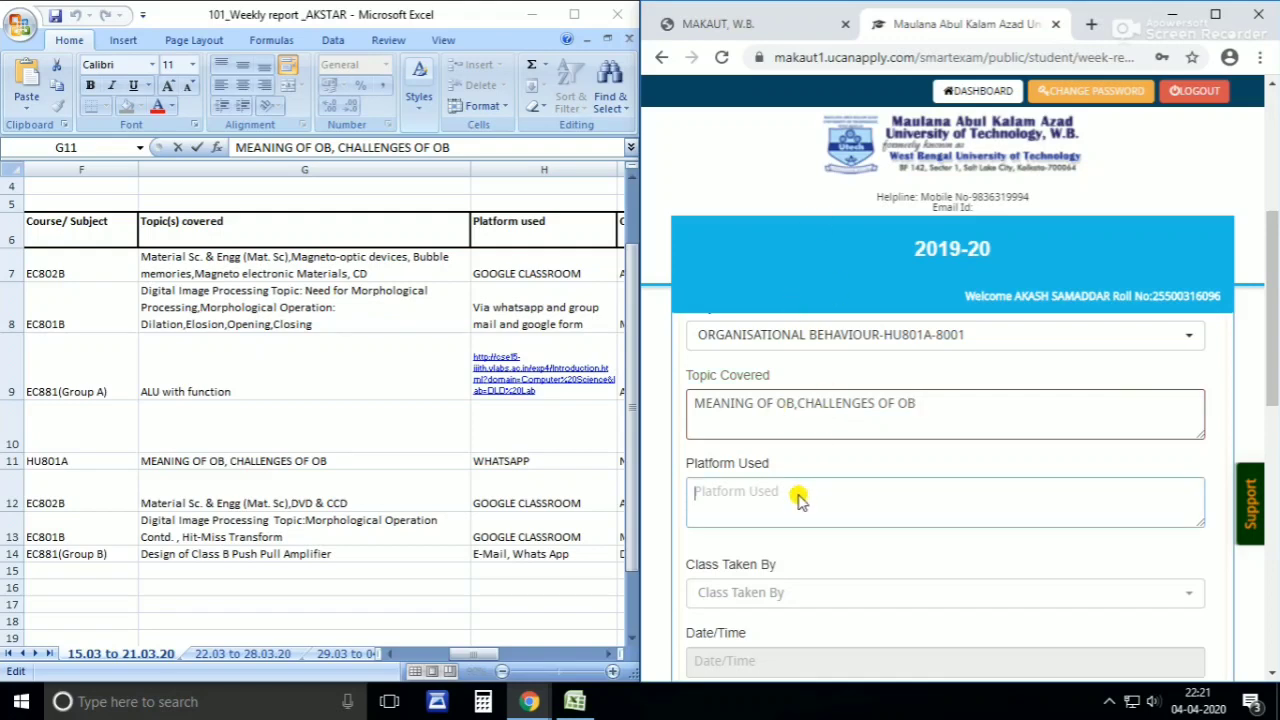
left_click(460, 655)
left_click(608, 653)
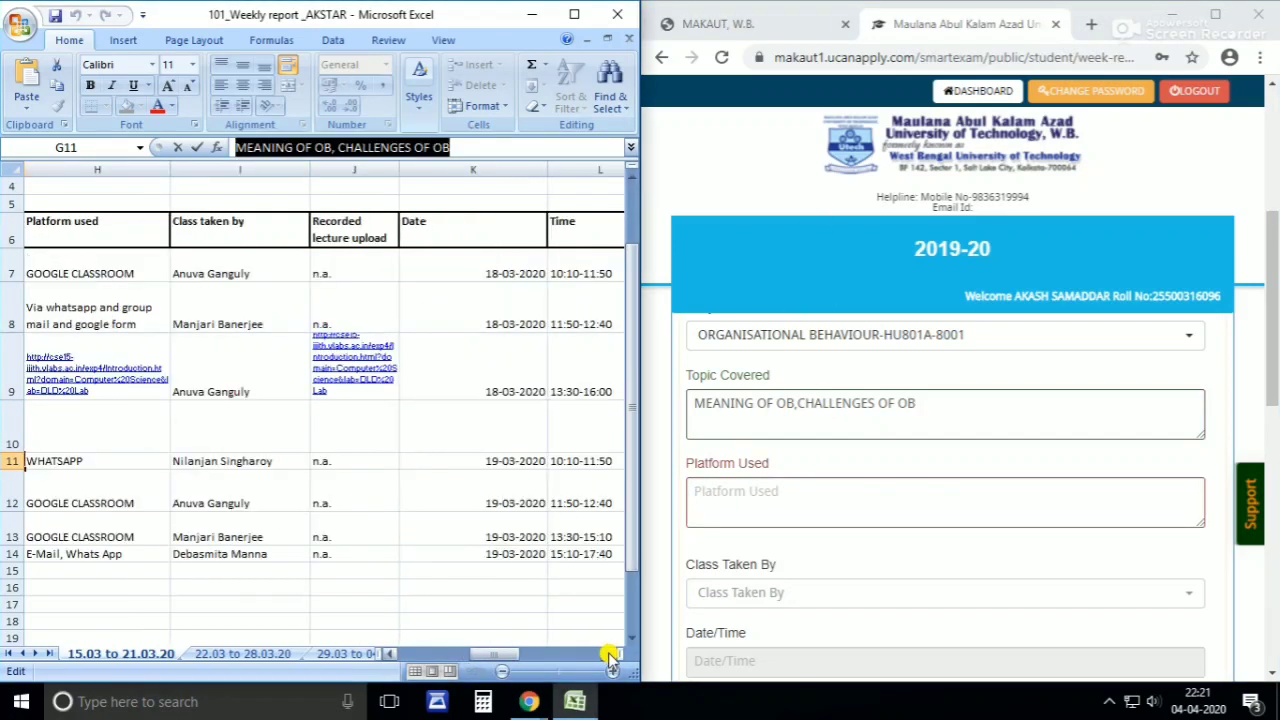
left_click(762, 504)
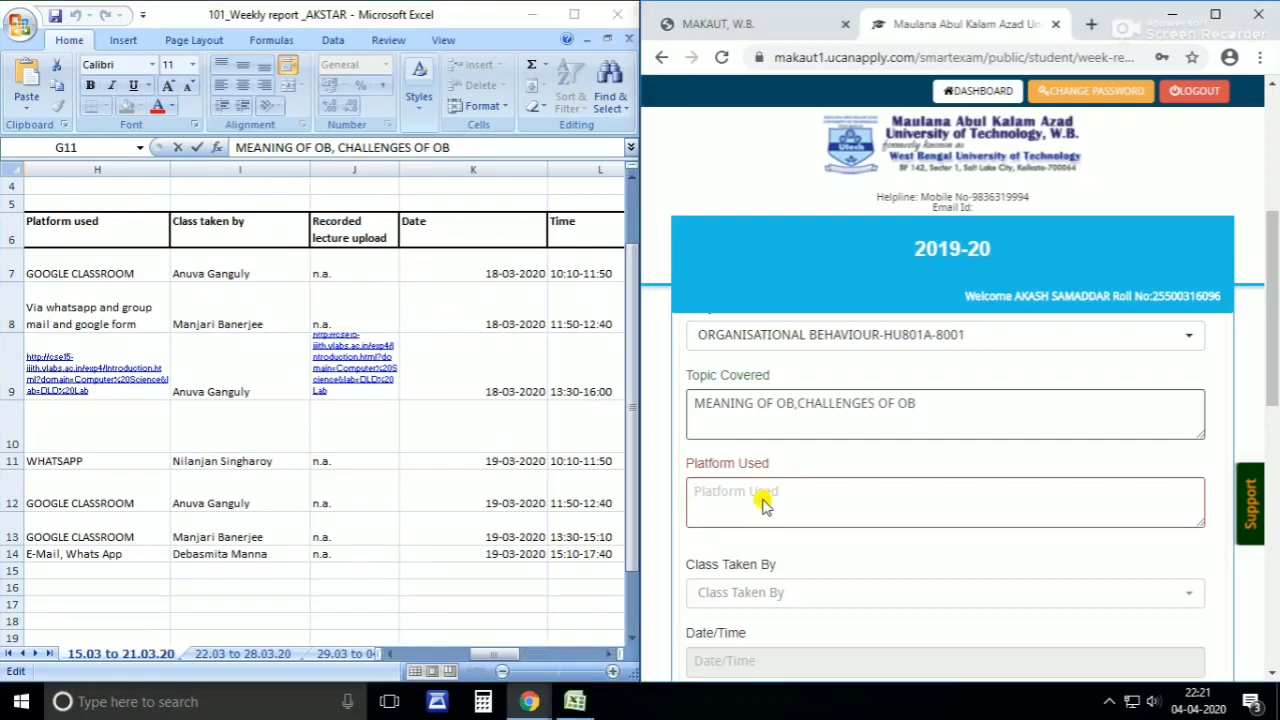
type("WHATSAPP")
- Search the Class Taken By list and pick the teacher named in the sheet
left_click(800, 600)
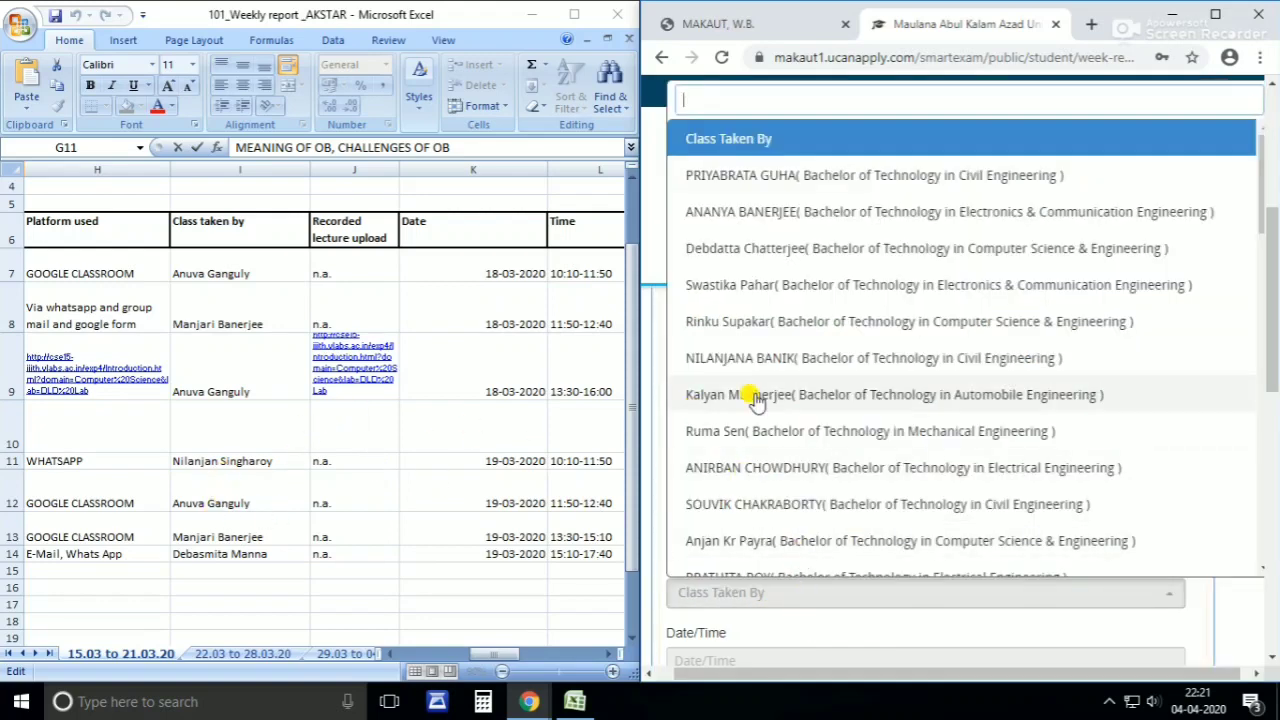
type("NILANJ")
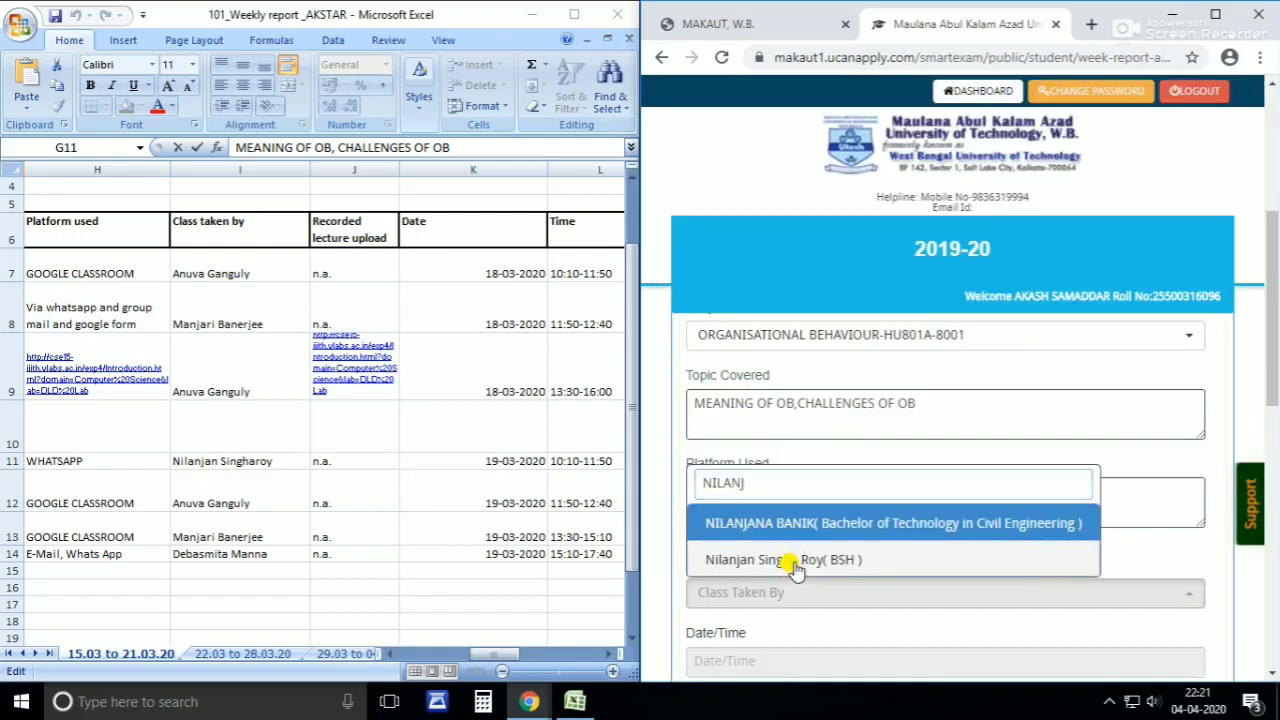
left_click(829, 560)
scroll(835, 567, "down", 1)
scroll(835, 567, "down", 1)
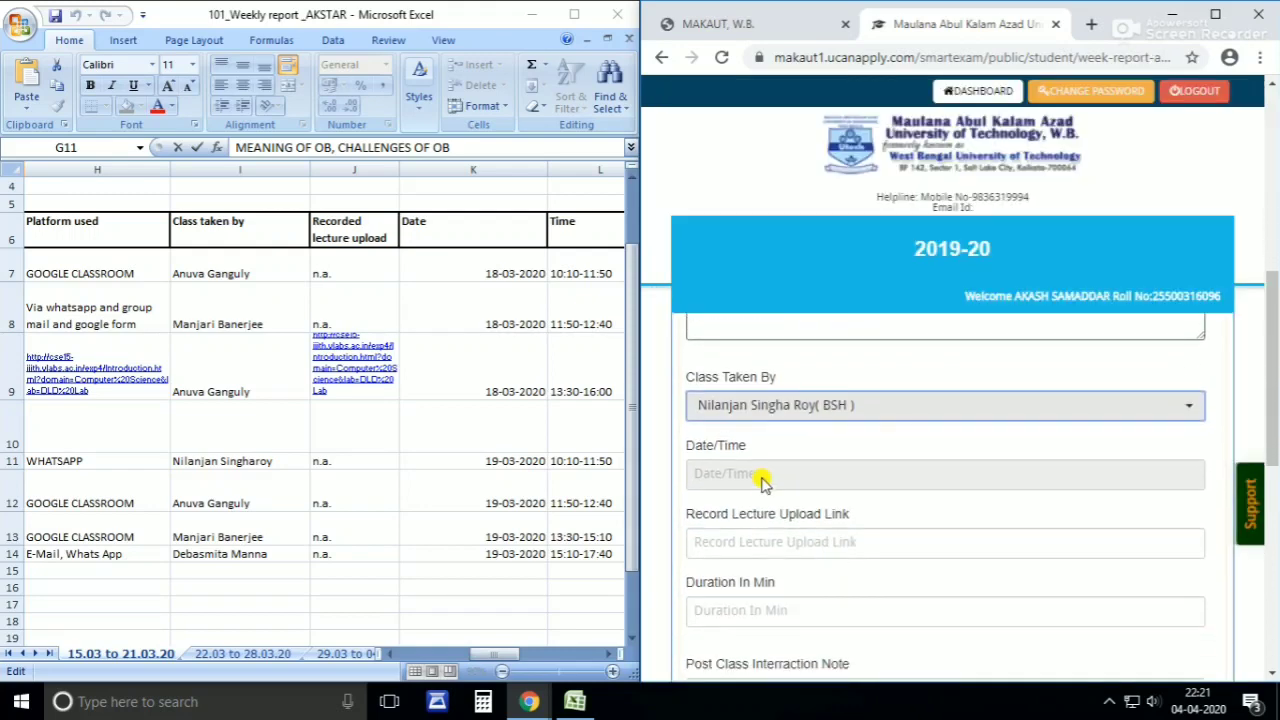
left_click(609, 657)
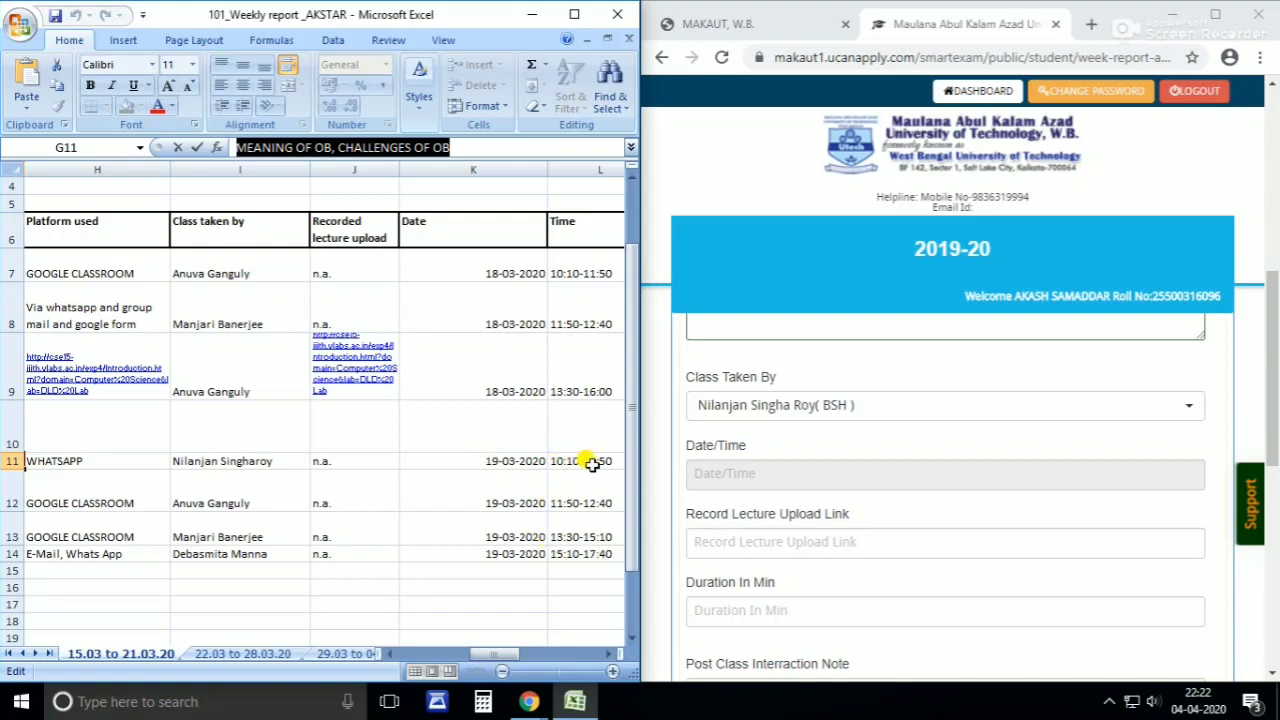
- Pick 19 March 2020 at 10:10 in the Date/Time picker
left_click(742, 476)
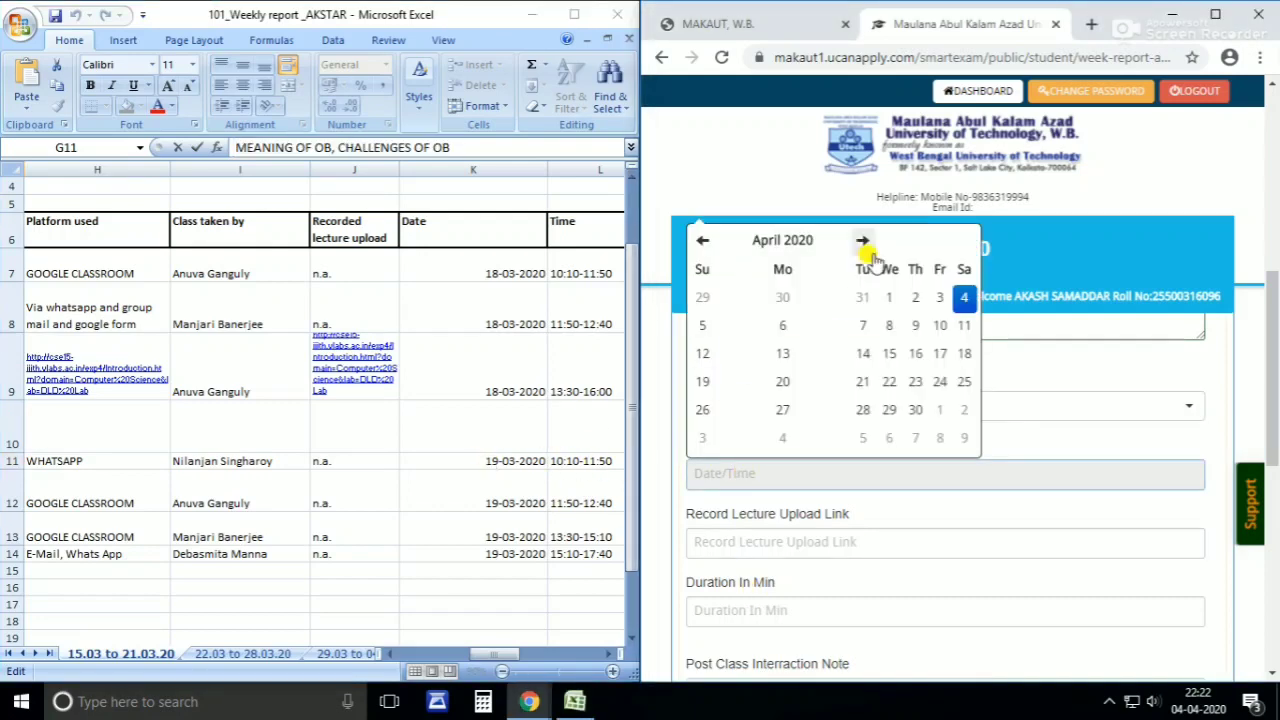
left_click(704, 242)
left_click(913, 381)
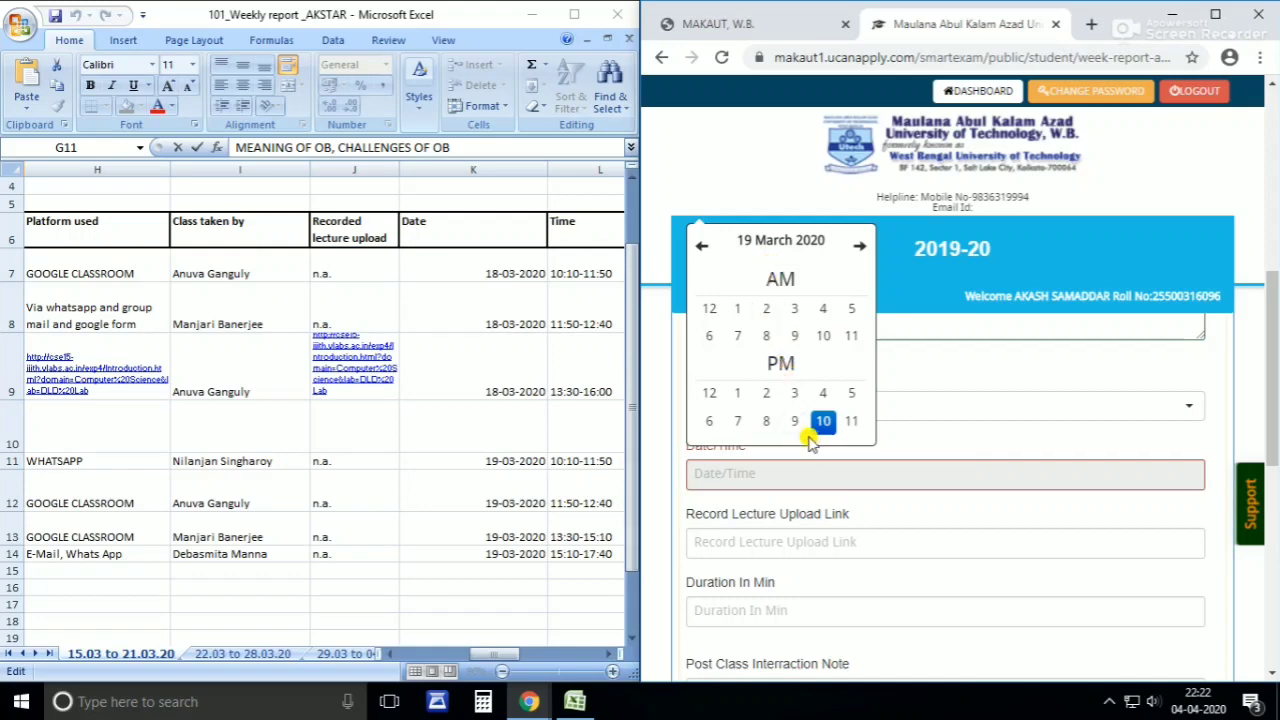
left_click(824, 335)
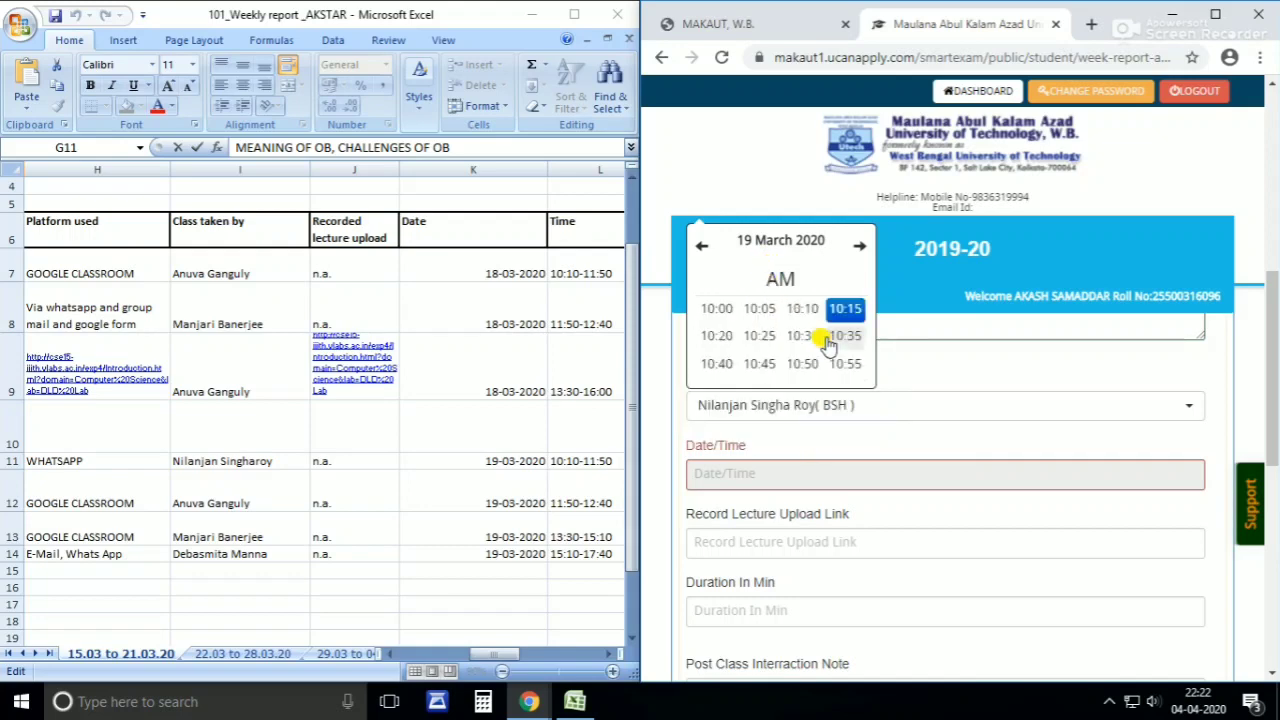
left_click(797, 313)
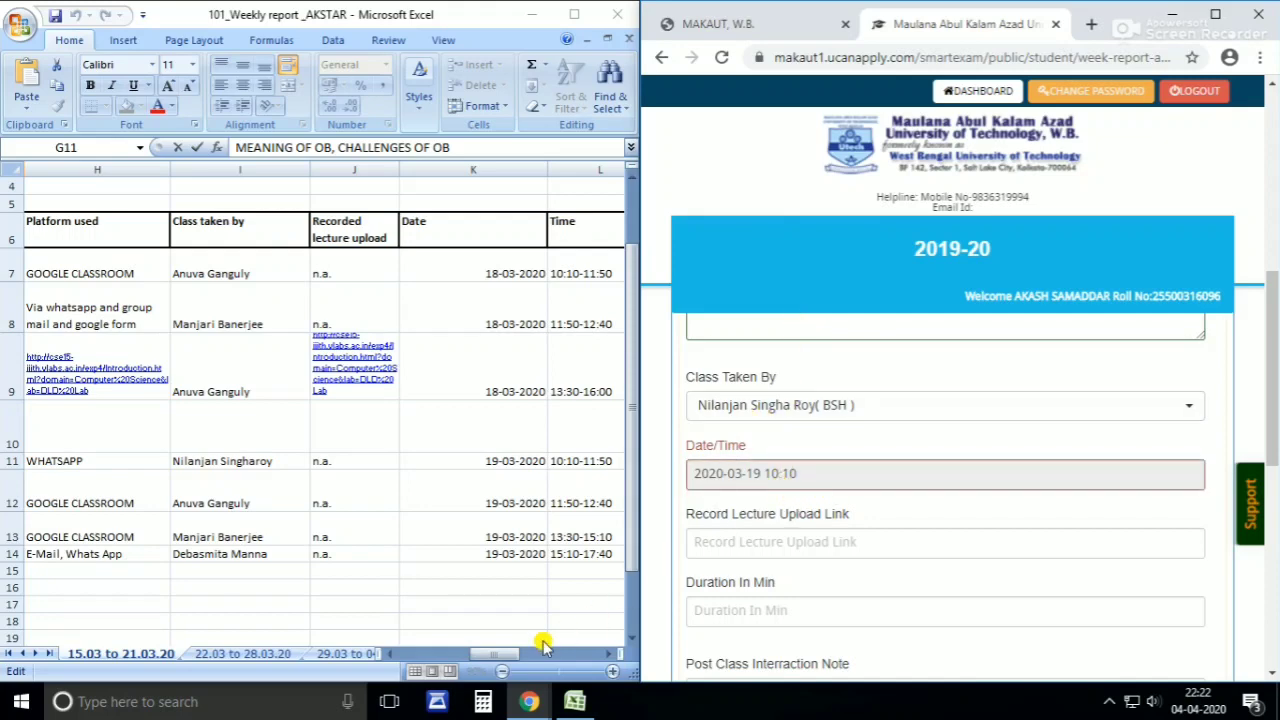
- Enter Duration In Min 100 and Record Lecture Upload Link NA from row 11
left_click(610, 653)
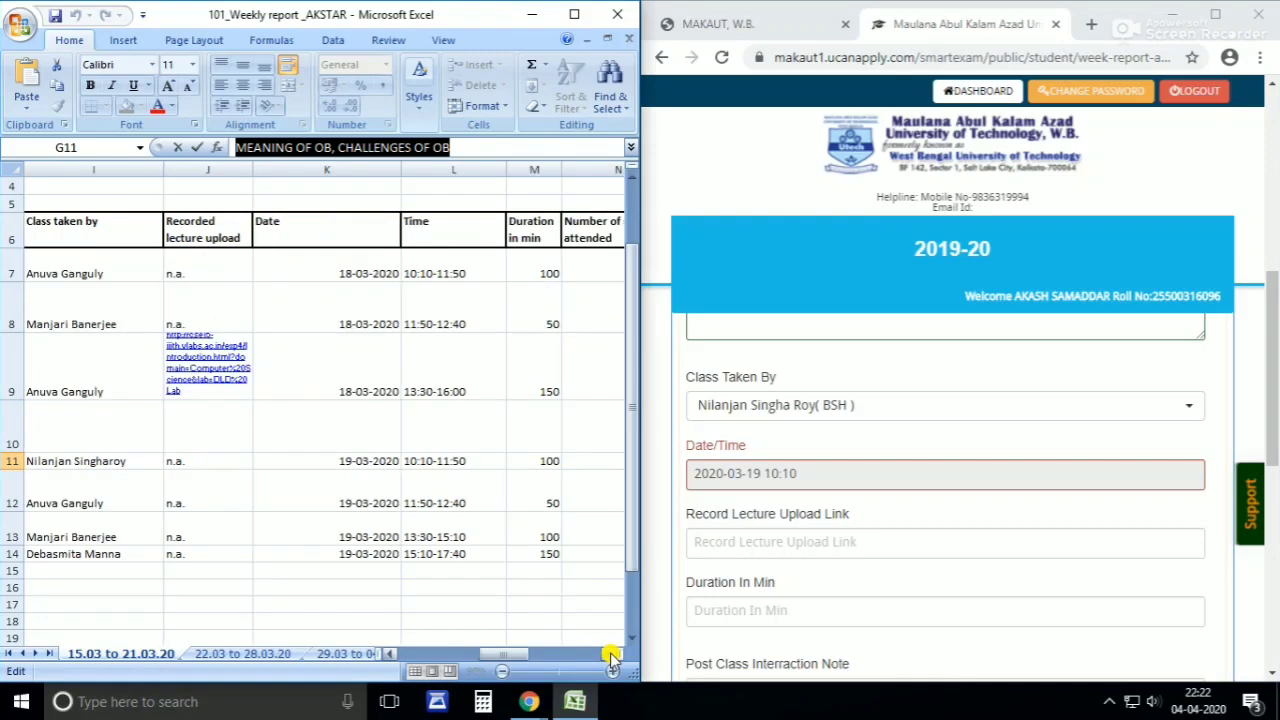
left_click(520, 463)
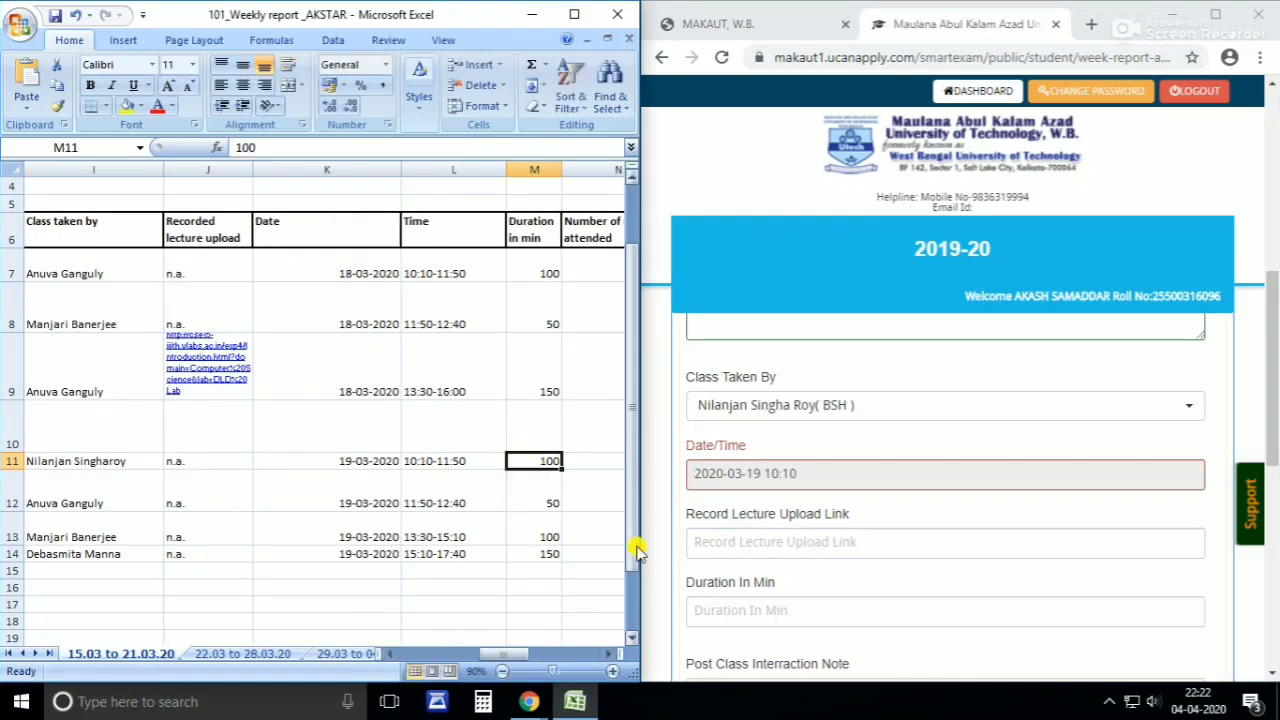
left_click(757, 612)
type("100")
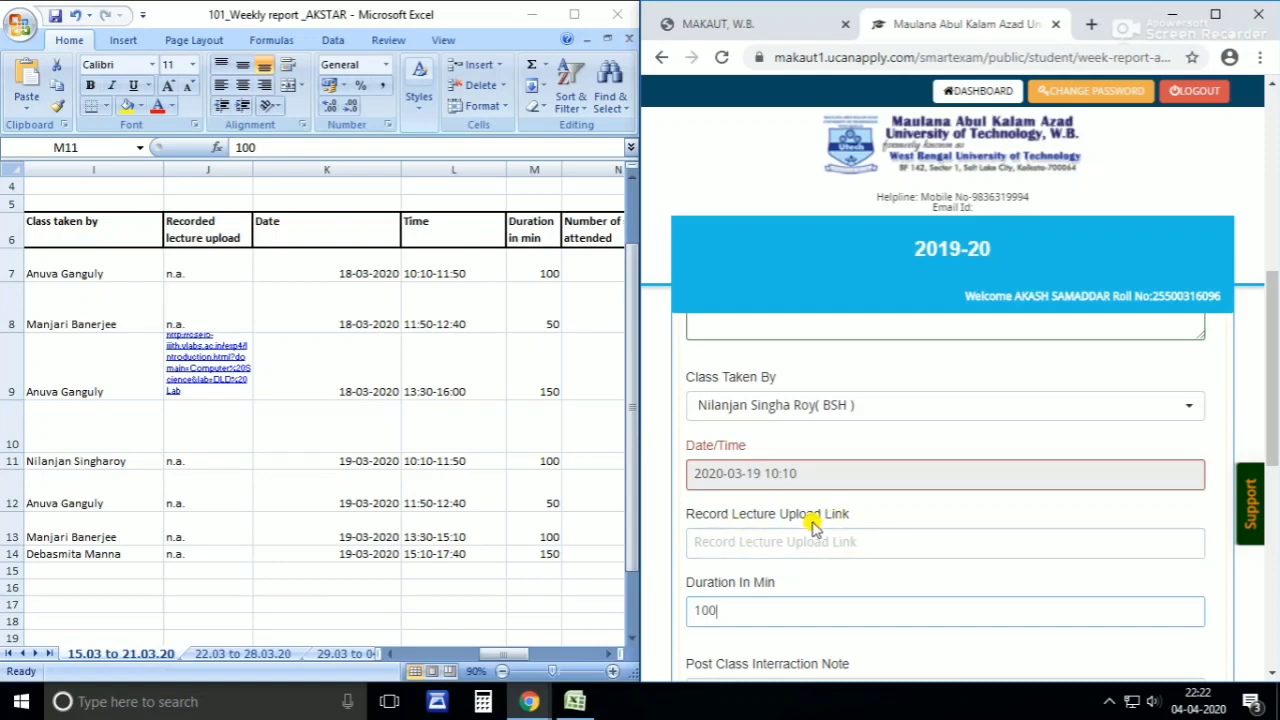
left_click(719, 545)
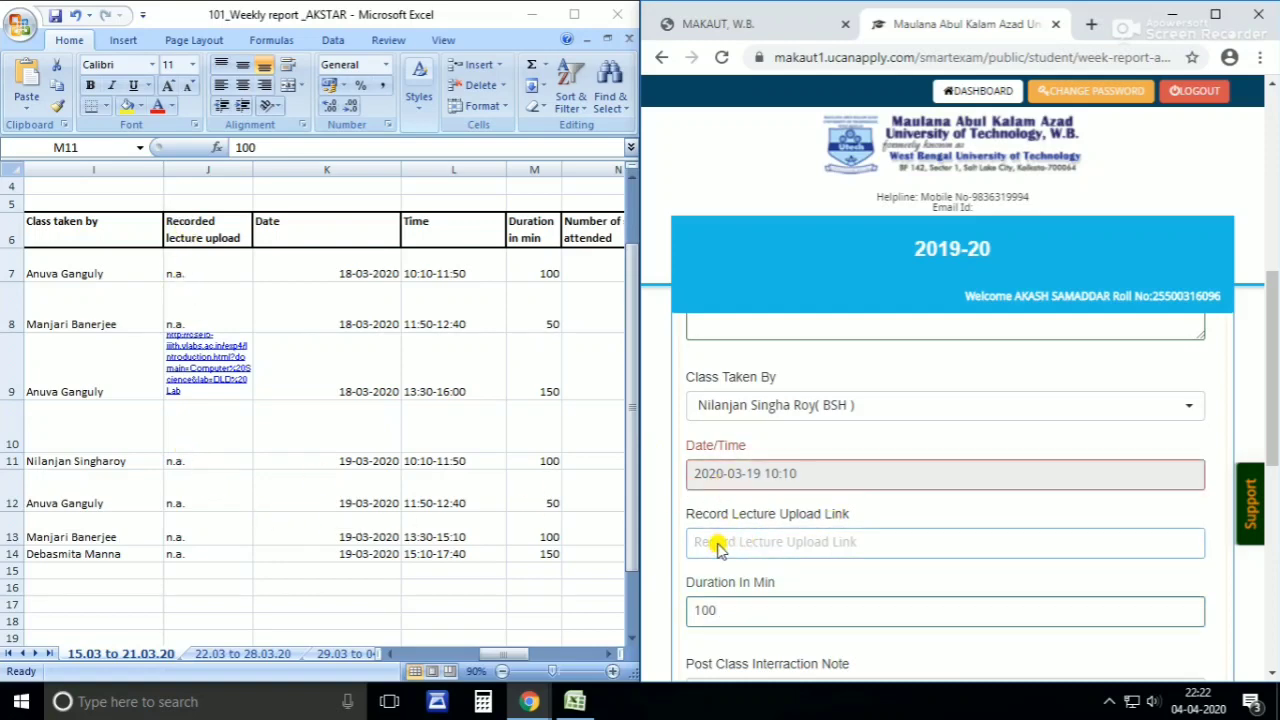
type("na")
left_click_drag(719, 545, 661, 545)
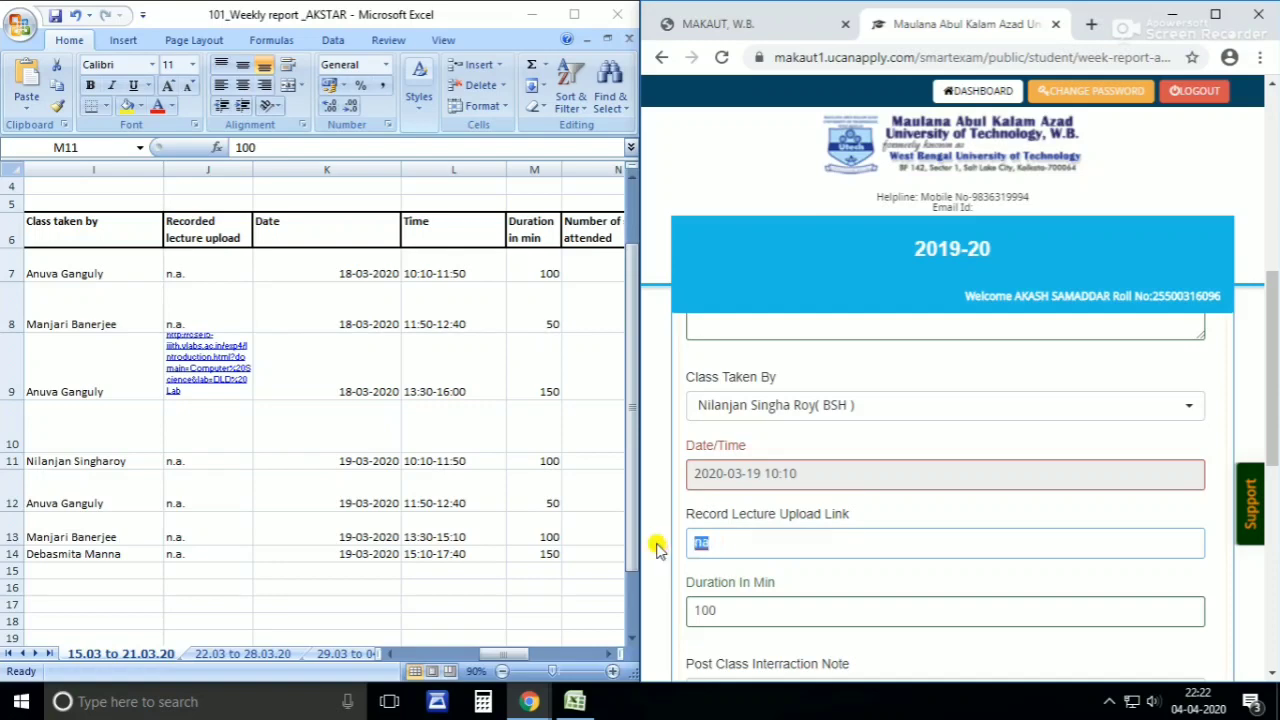
scroll(790, 532, "down", 3)
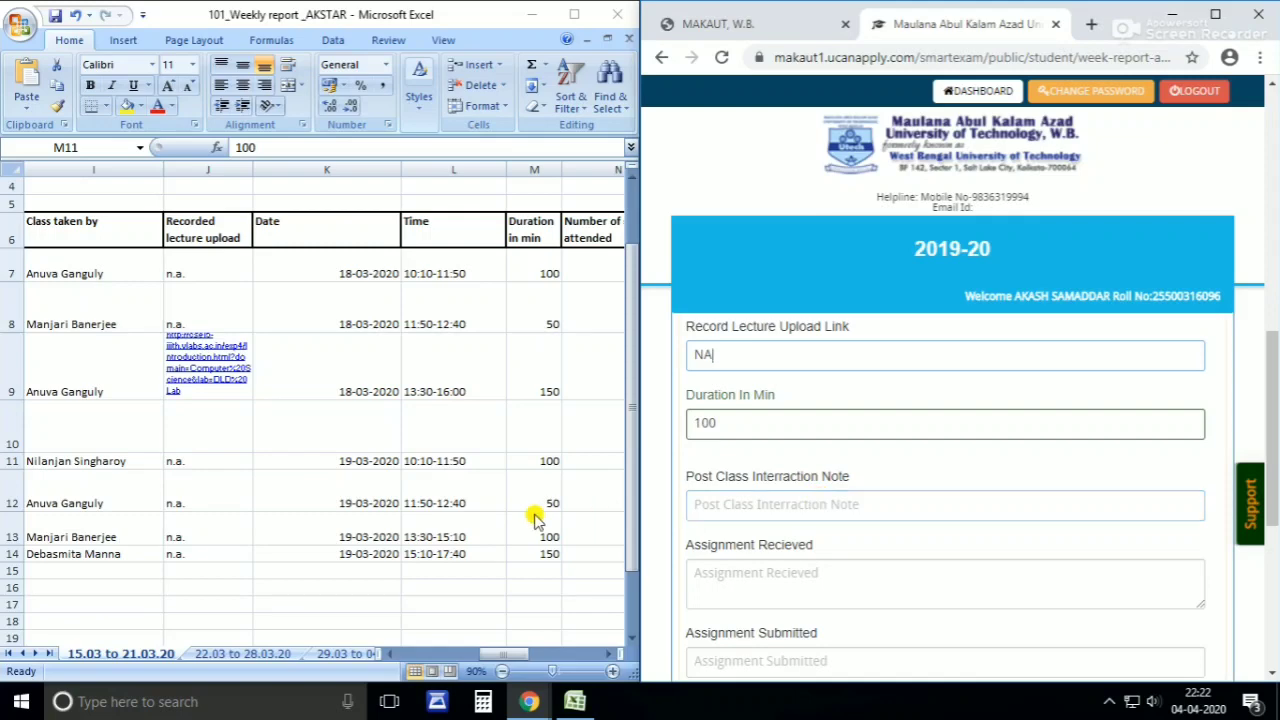
- Enter WHATSAPP as the Post Class Interraction Note
left_click(606, 653)
left_click(606, 653)
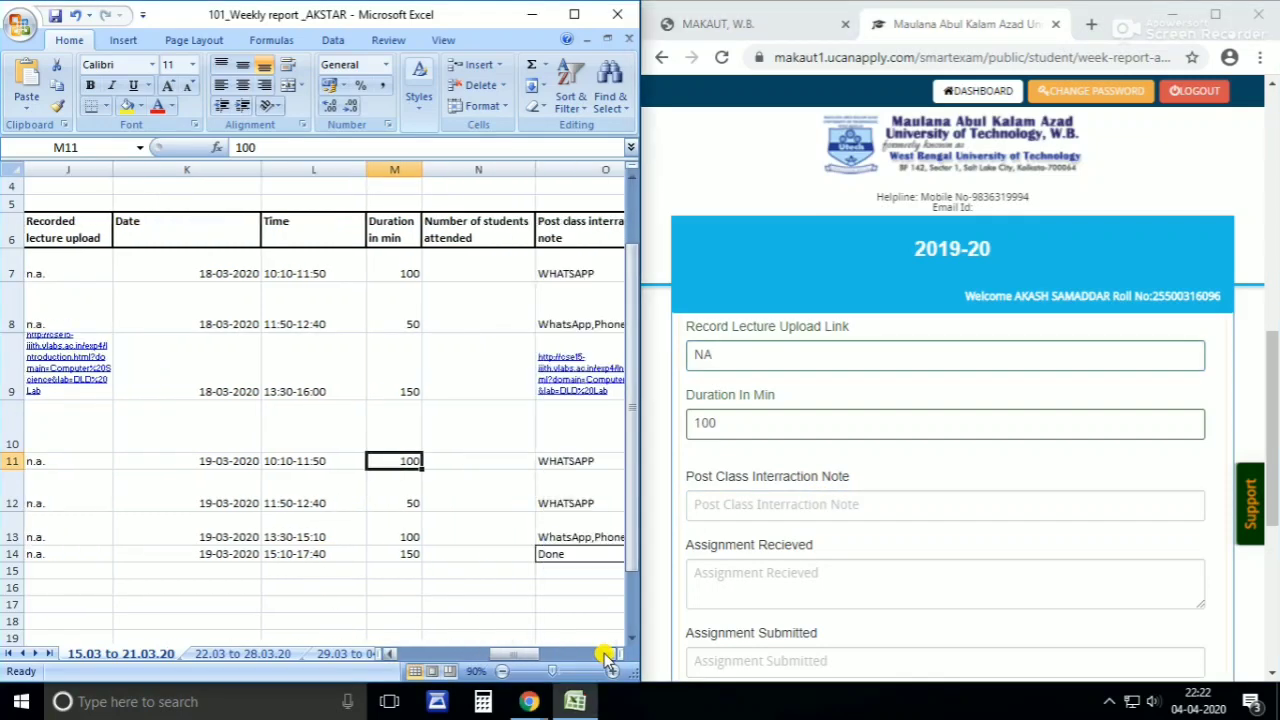
left_click(606, 653)
left_click(608, 653)
left_click(608, 653)
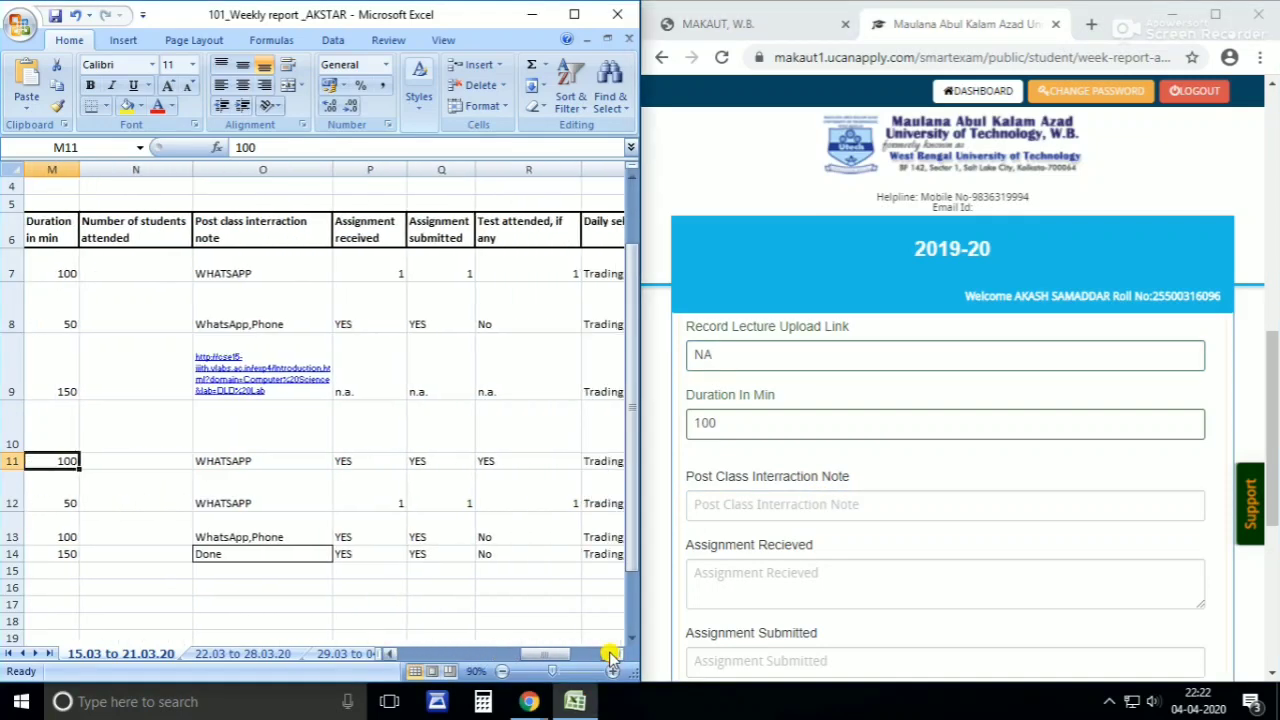
left_click(608, 653)
left_click(786, 515)
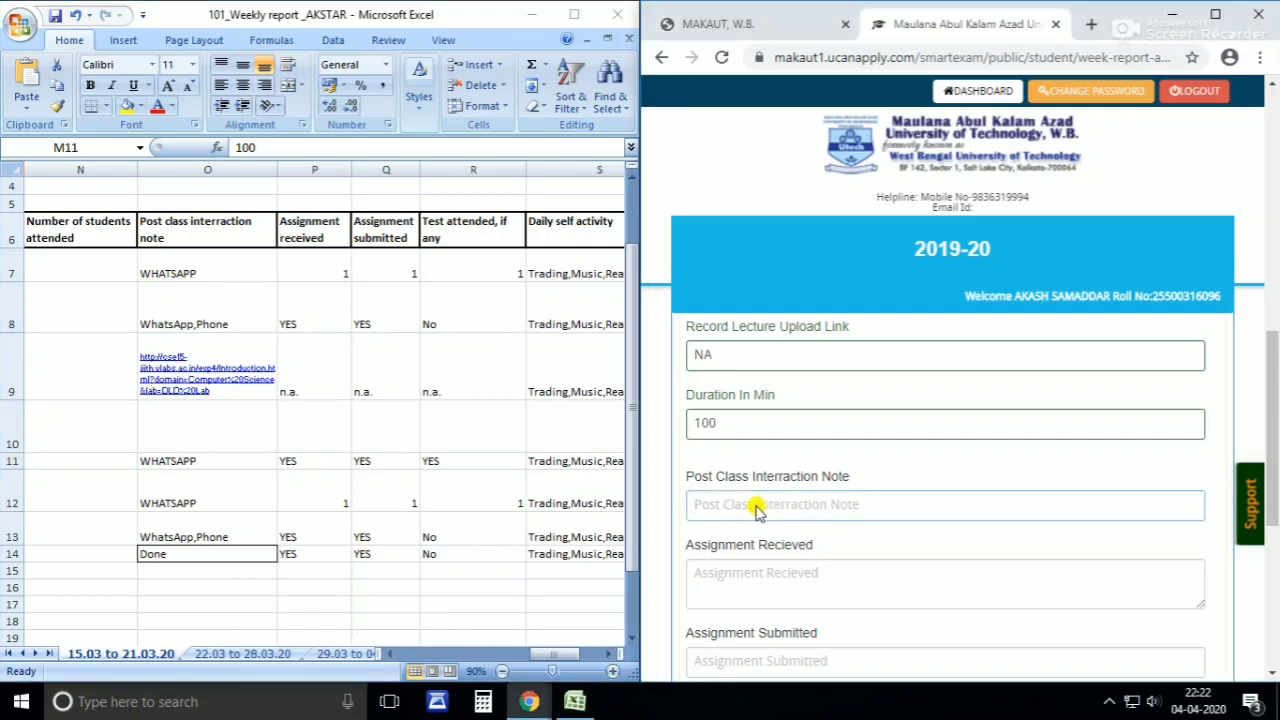
type("WHATSAP")
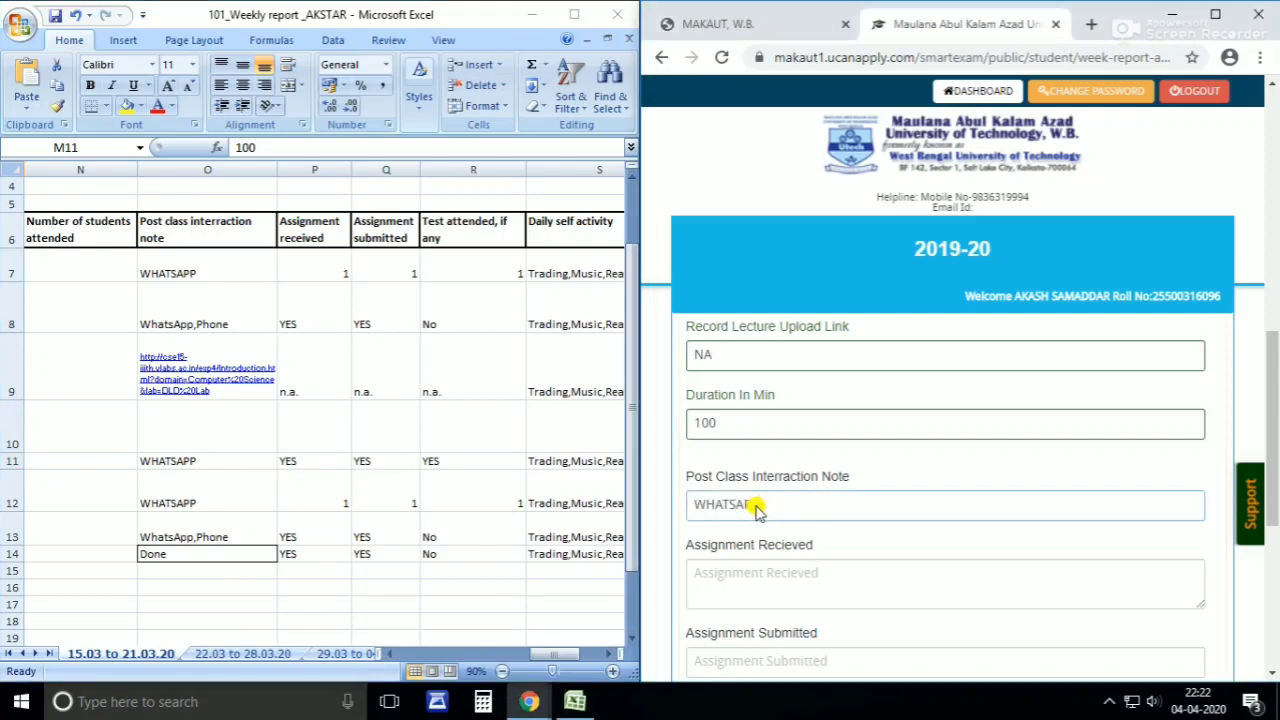
type("P")
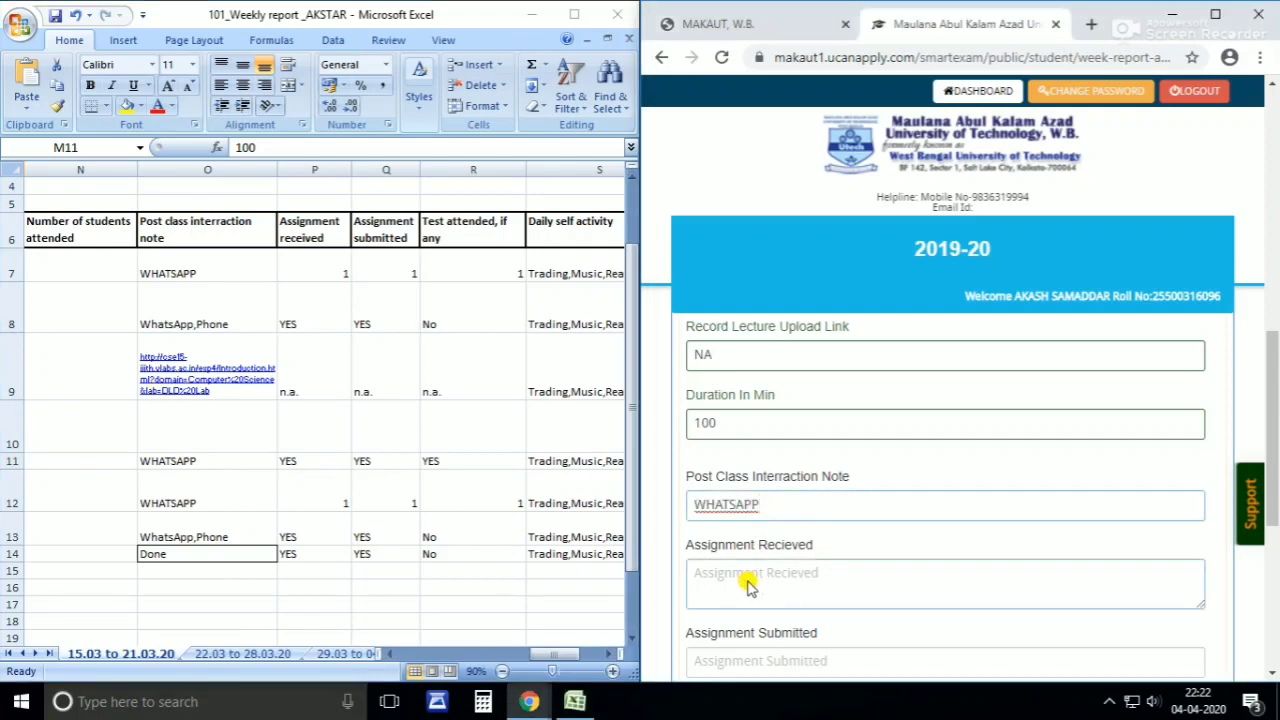
- Review row 11's remaining columns through Remark in the weekly report sheet
key("alt+Tab")
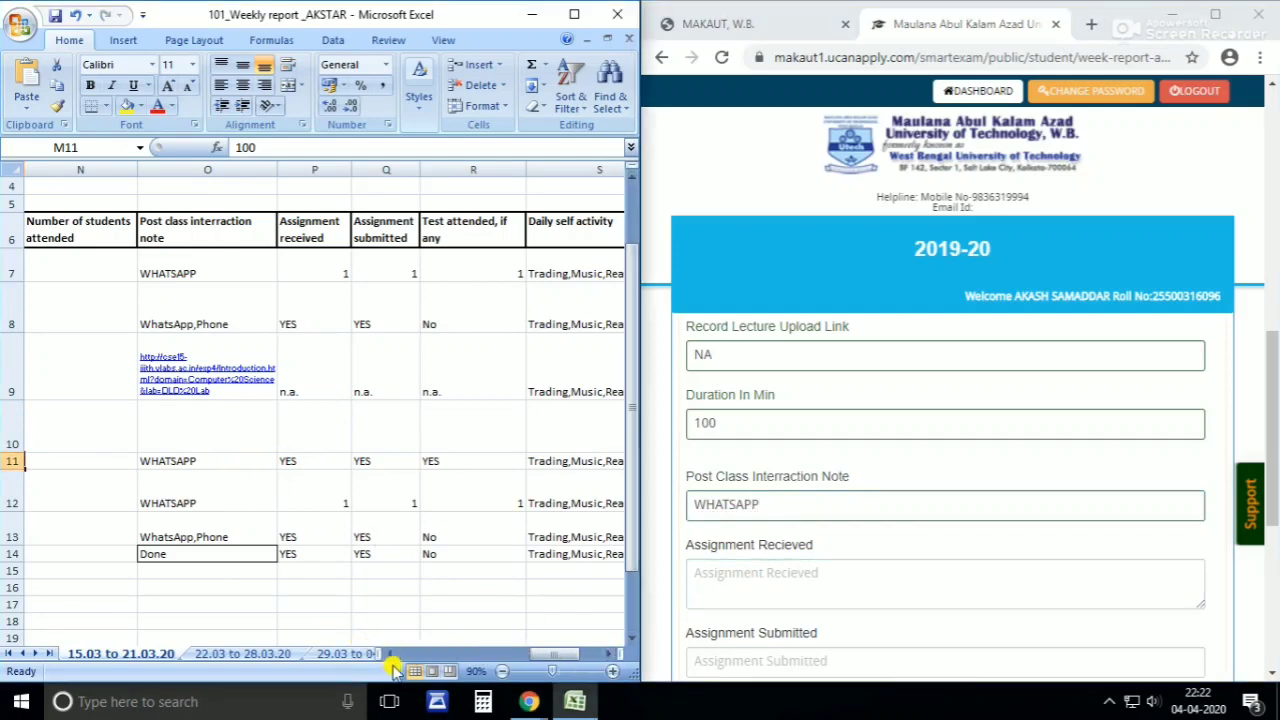
left_click_drag(524, 653, 470, 648)
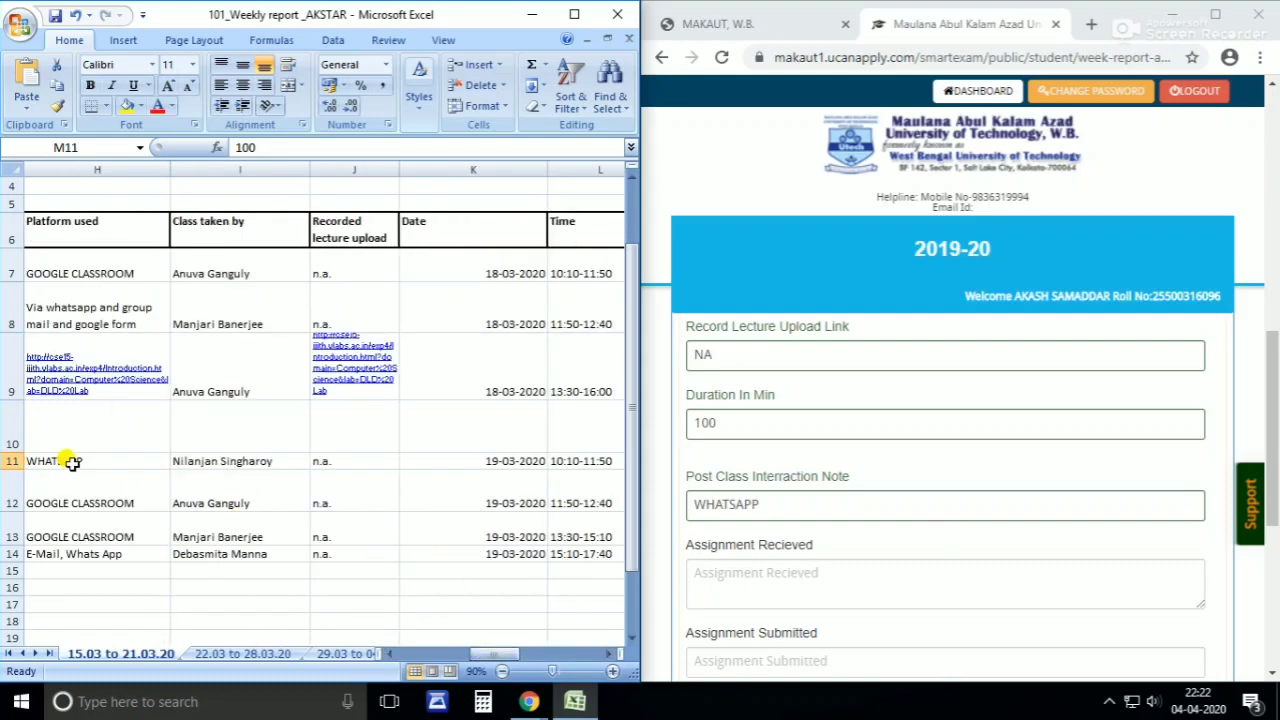
left_click(8, 461)
left_click(580, 653)
left_click(580, 653)
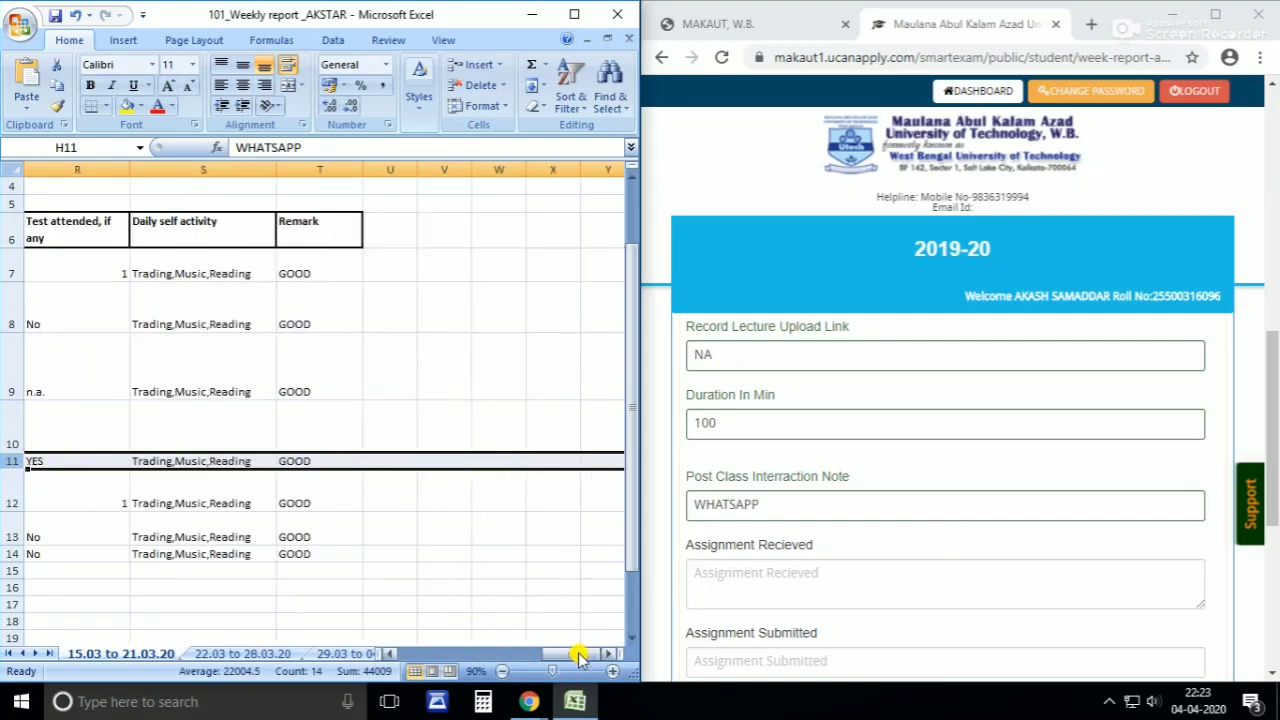
left_click_drag(571, 652, 546, 652)
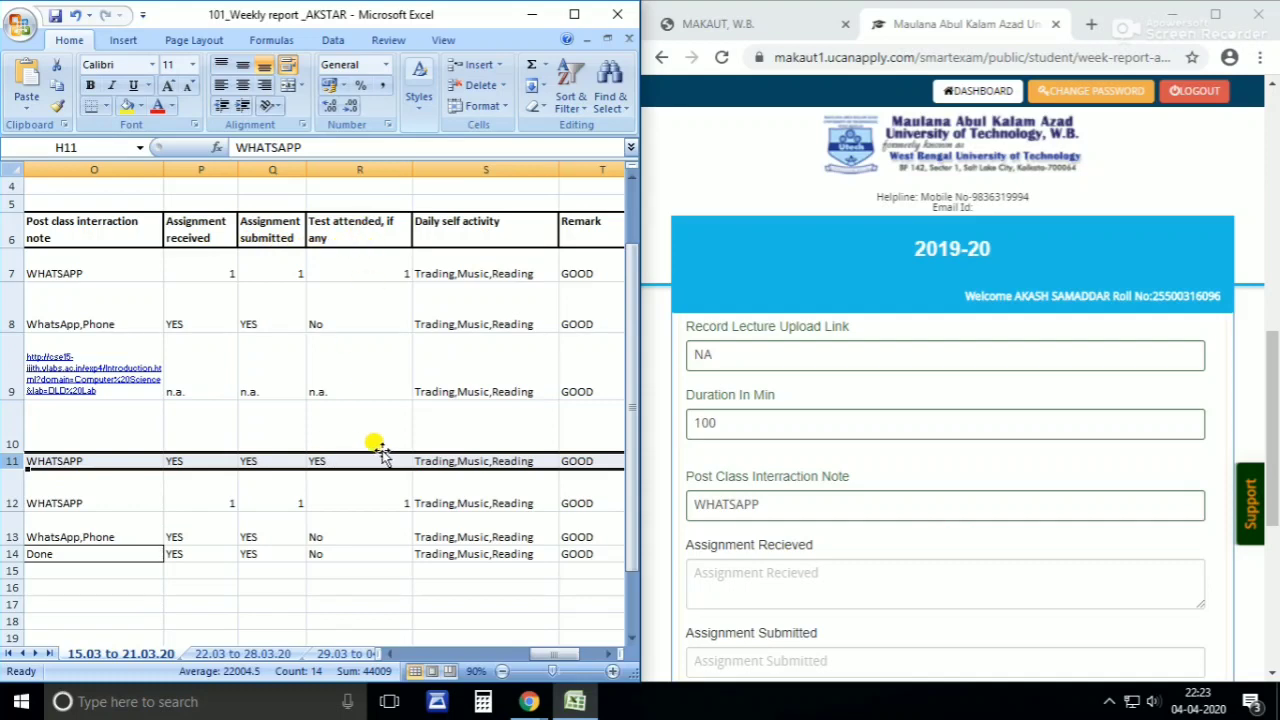
scroll(380, 450, "down", 1)
- Enter YES for Assignment Received, Assignment Submitted and Test Attended
left_click(726, 582)
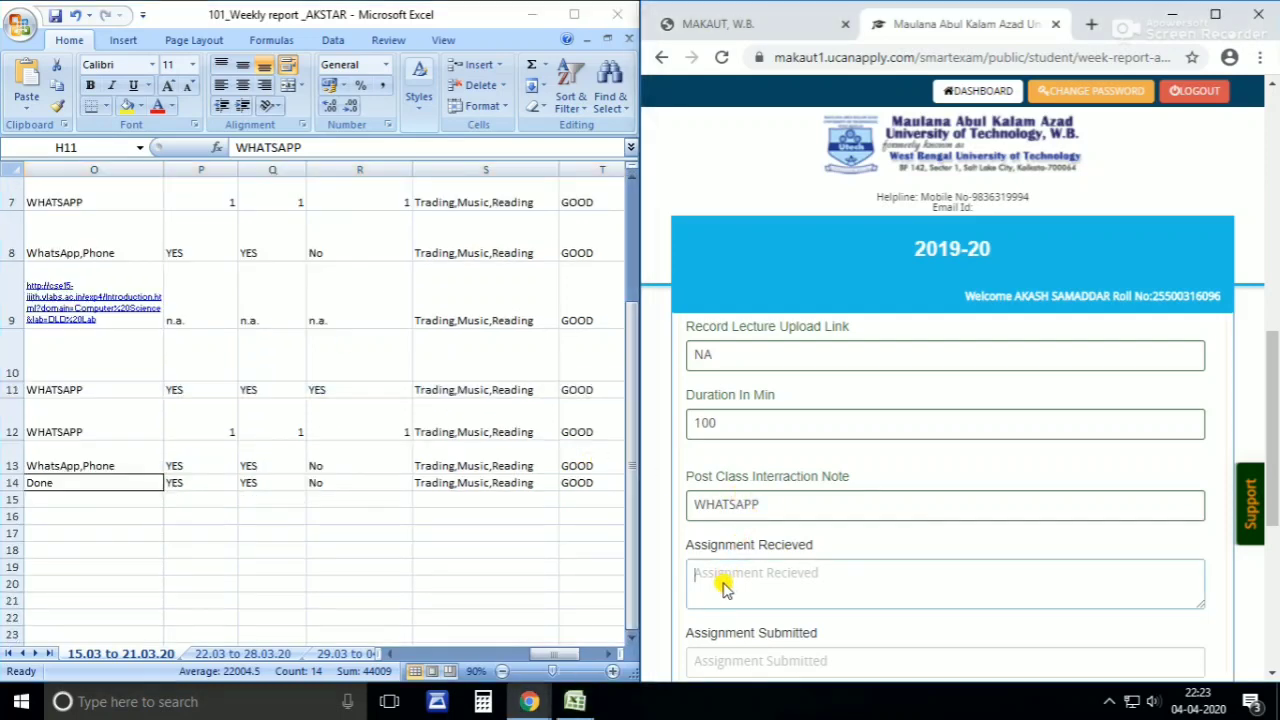
type("YES")
scroll(751, 528, "down", 3)
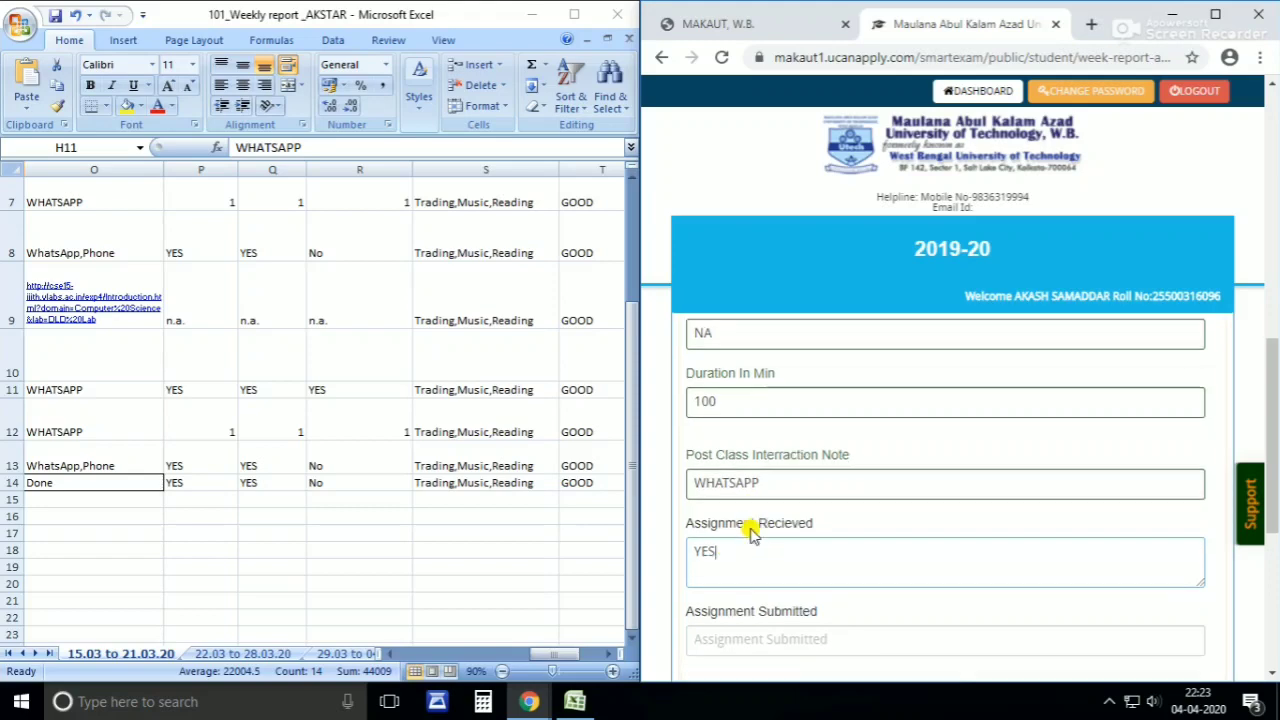
left_click(760, 479)
type("YES")
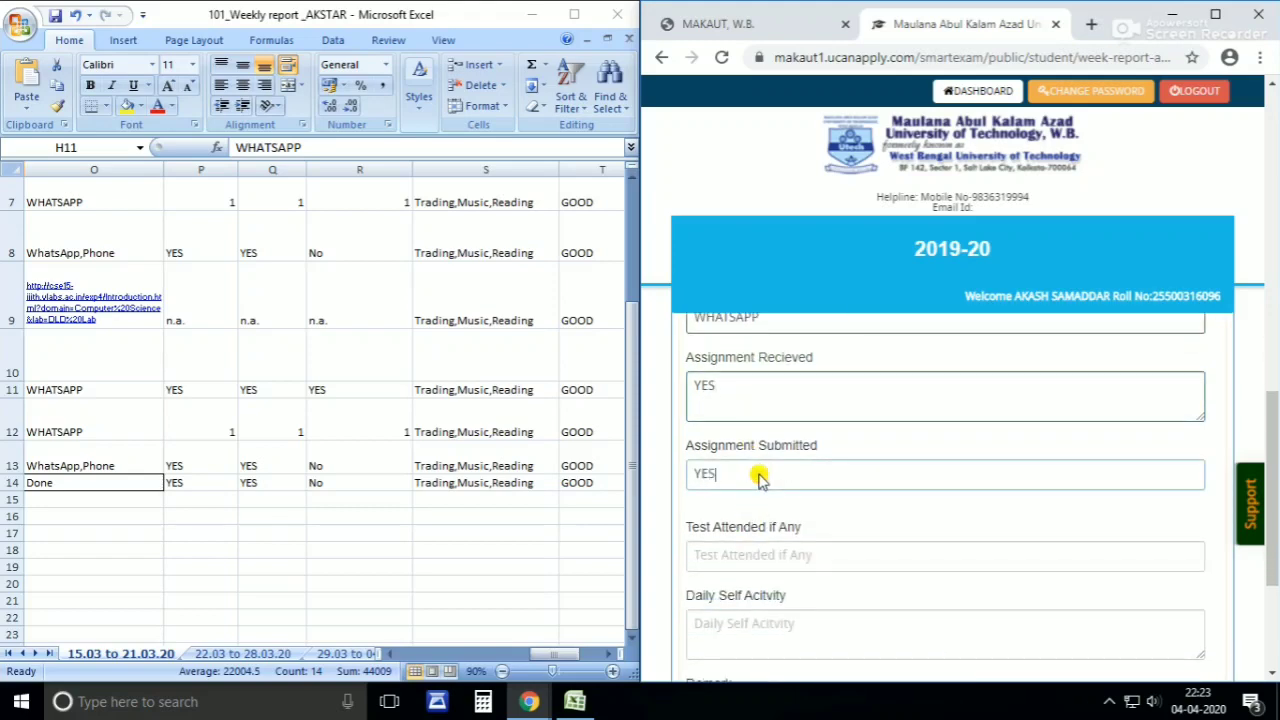
left_click(716, 566)
type("YES")
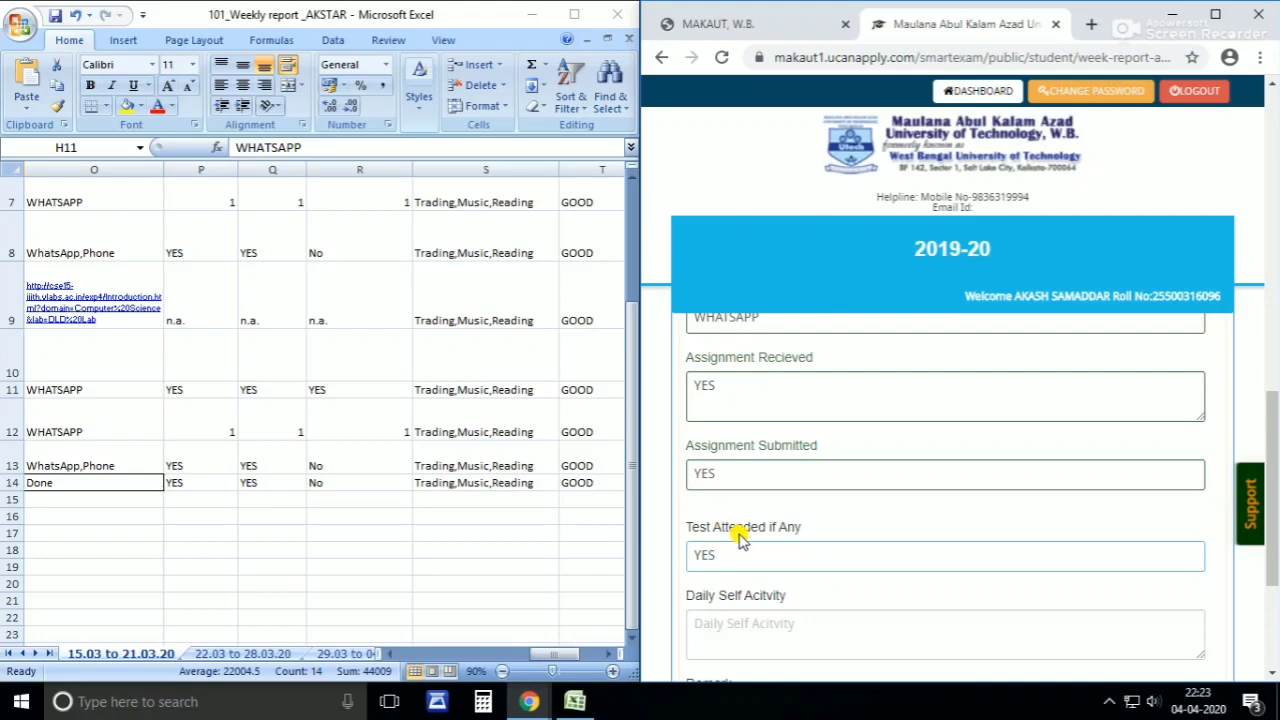
scroll(740, 538, "down", 1)
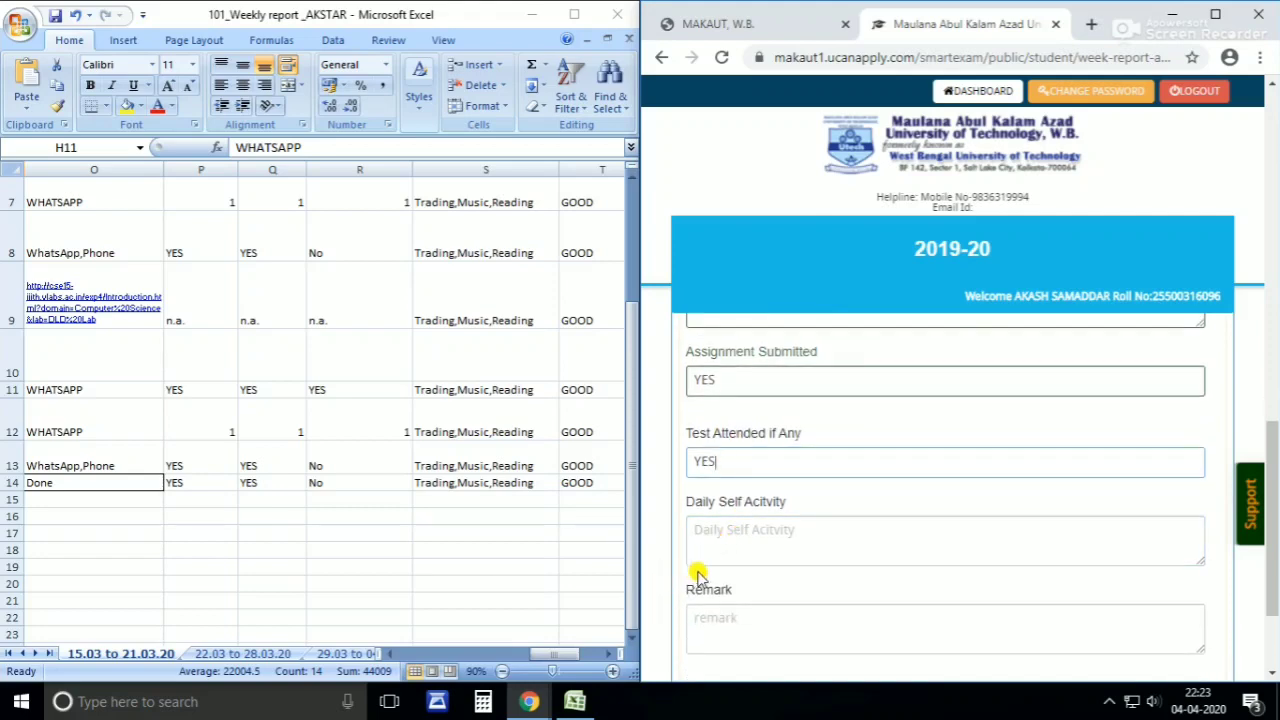
- Enter Daily Self Activity TRADING,MUSIC,READING and Remark GOOD, closing DevTools and maximizing Chrome
left_click(738, 538)
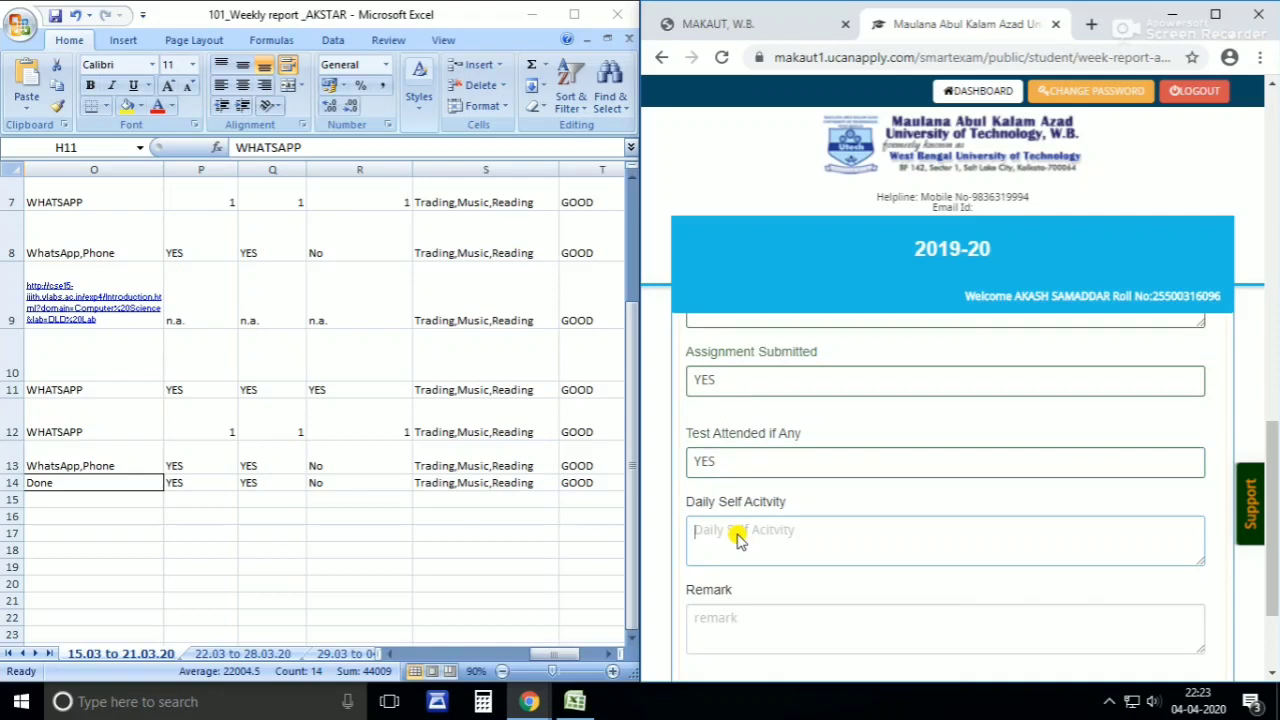
type("TRASD")
key("ctrl+shift+i")
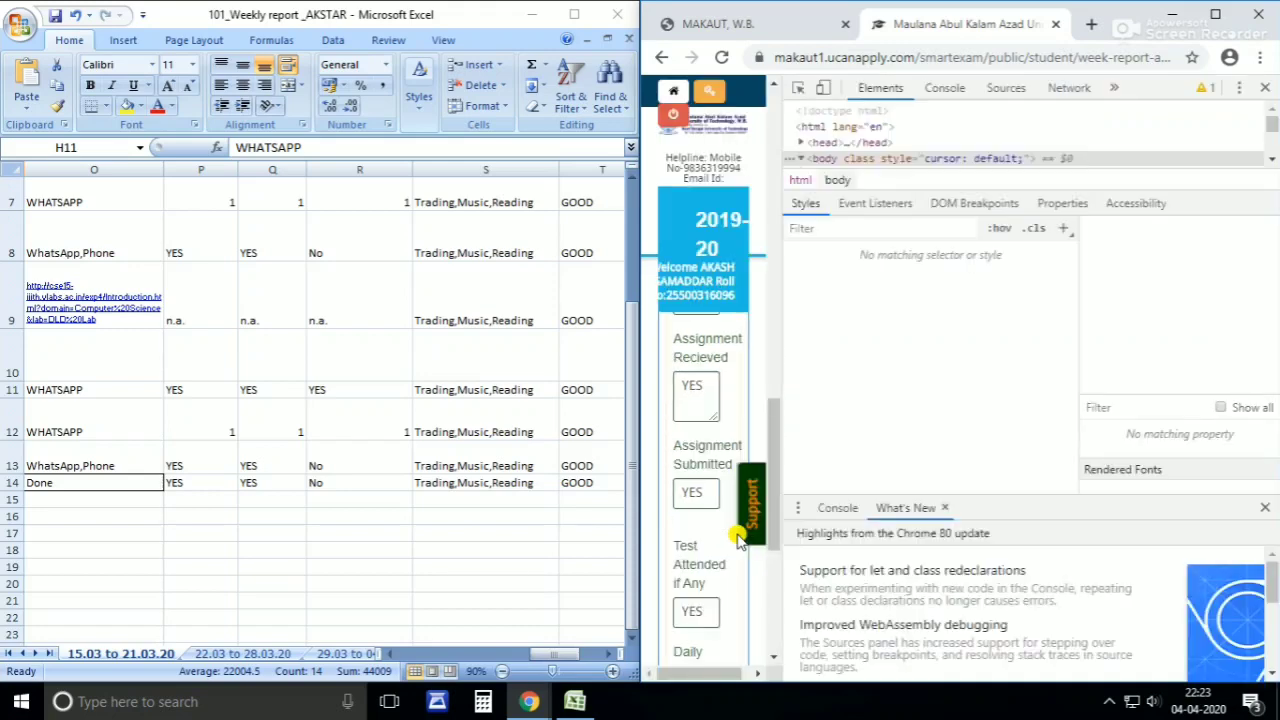
left_click(1265, 89)
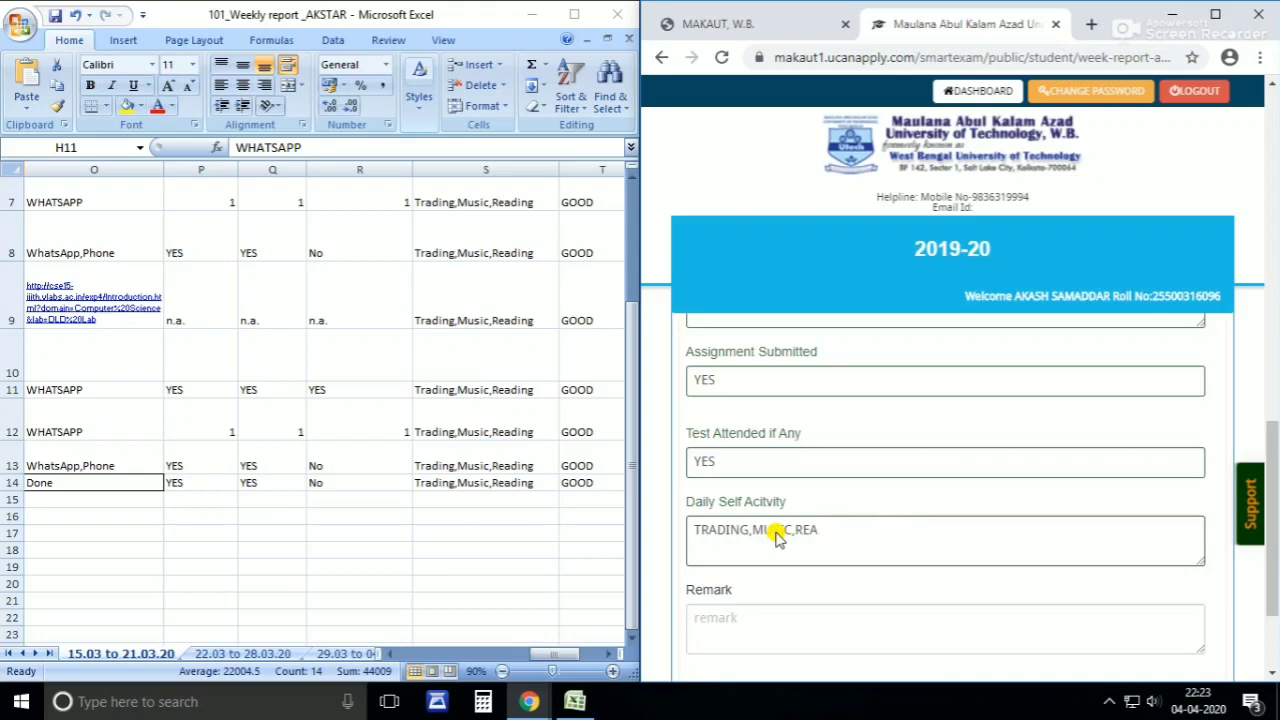
scroll(779, 538, "down", 1)
left_click(790, 533)
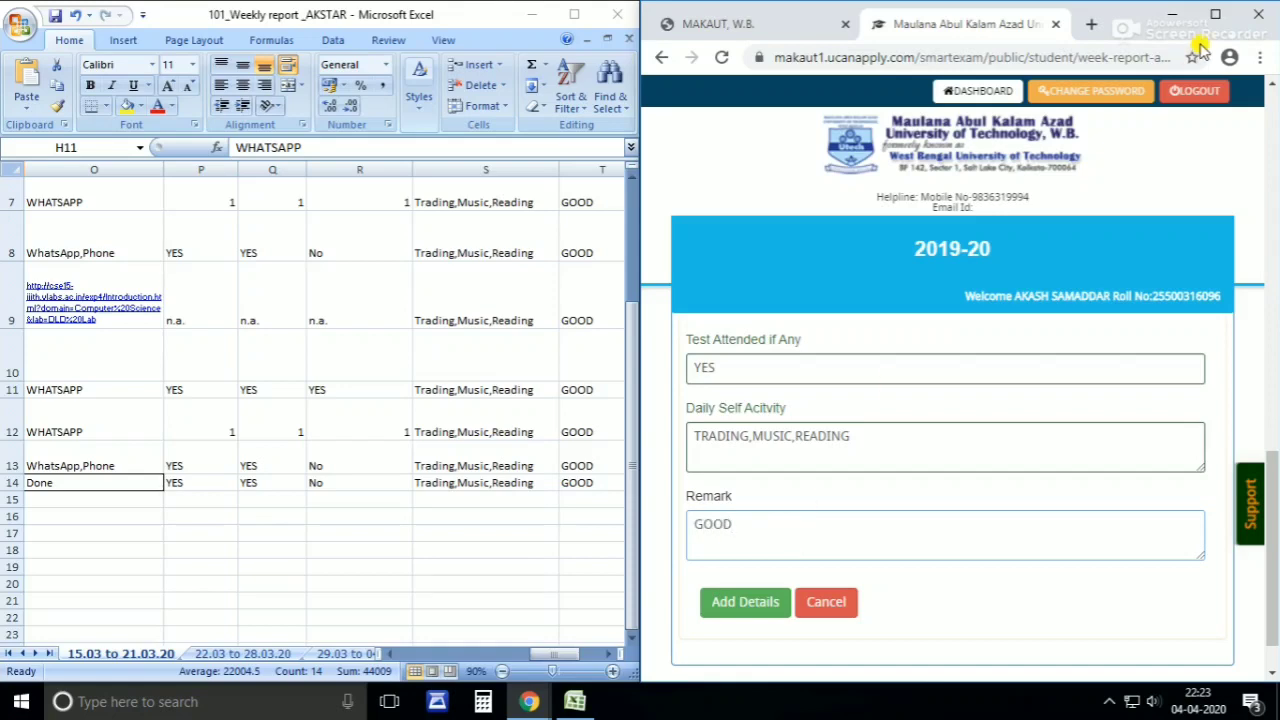
key("super+Up")
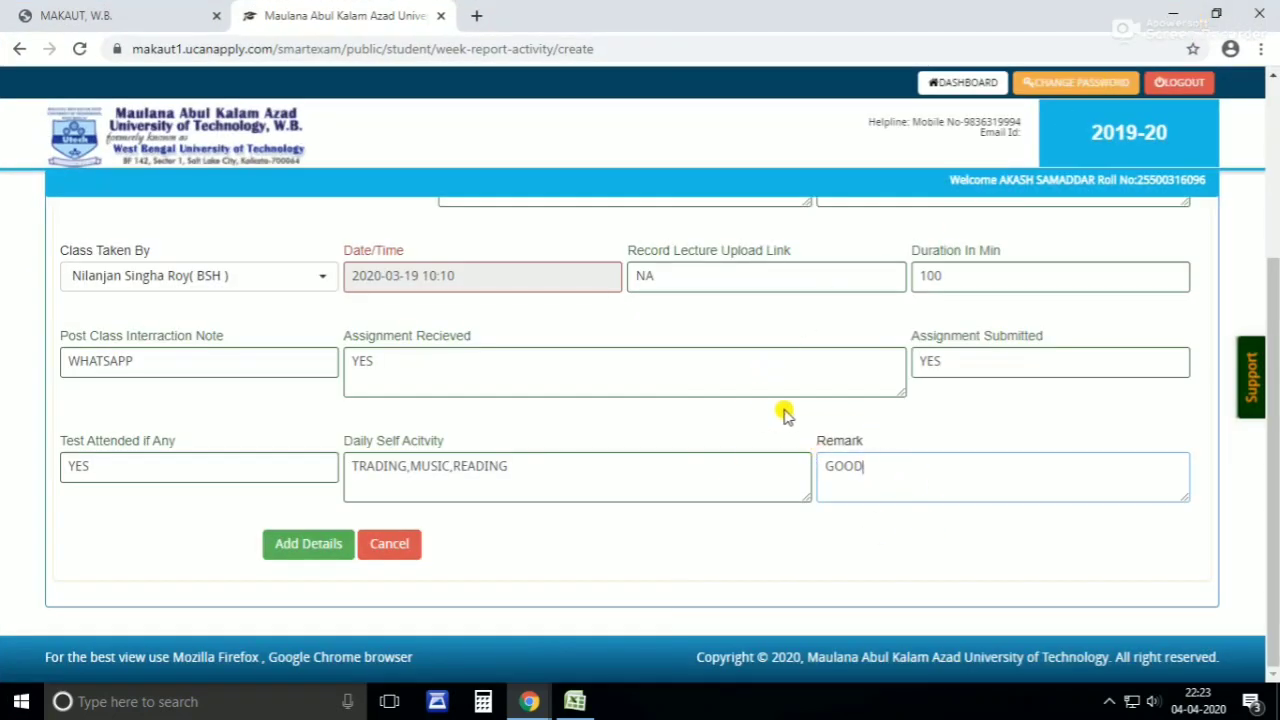
- Review the filled ORGANISATIONAL BEHAVIOUR entry and submit it with Add Details
scroll(786, 414, "up", 1)
left_click(393, 379)
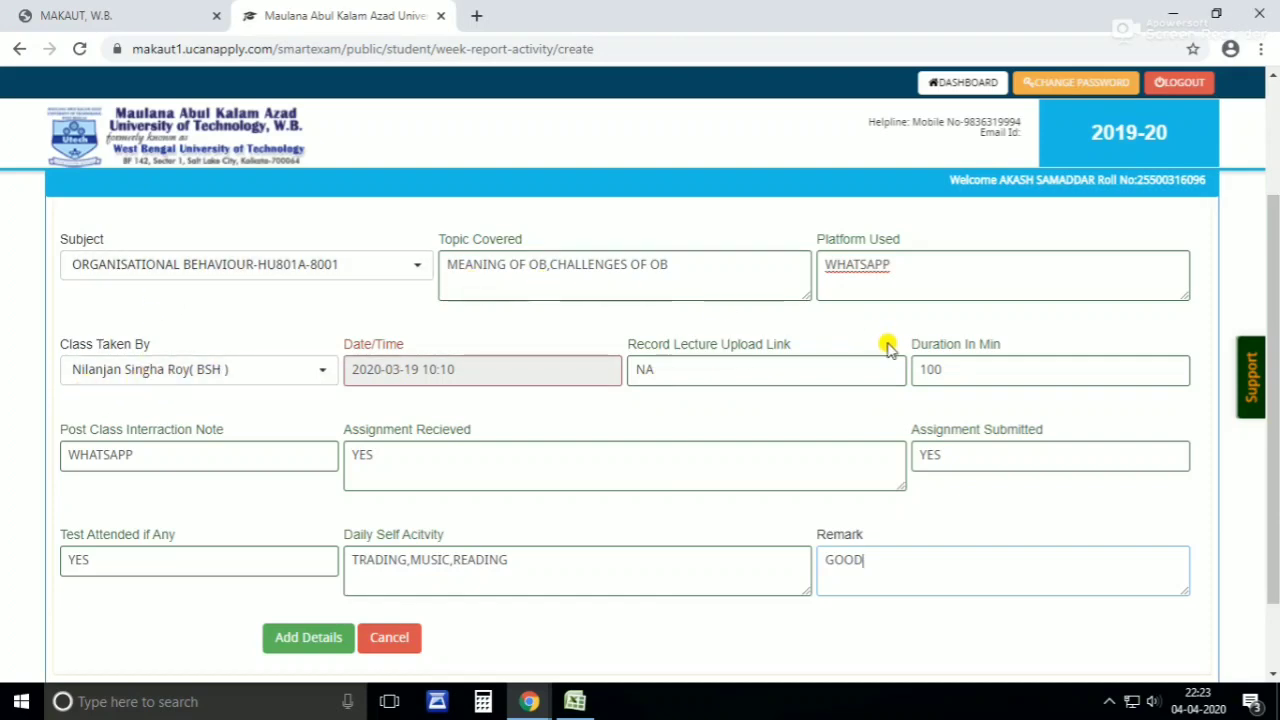
scroll(906, 275, "up", 2)
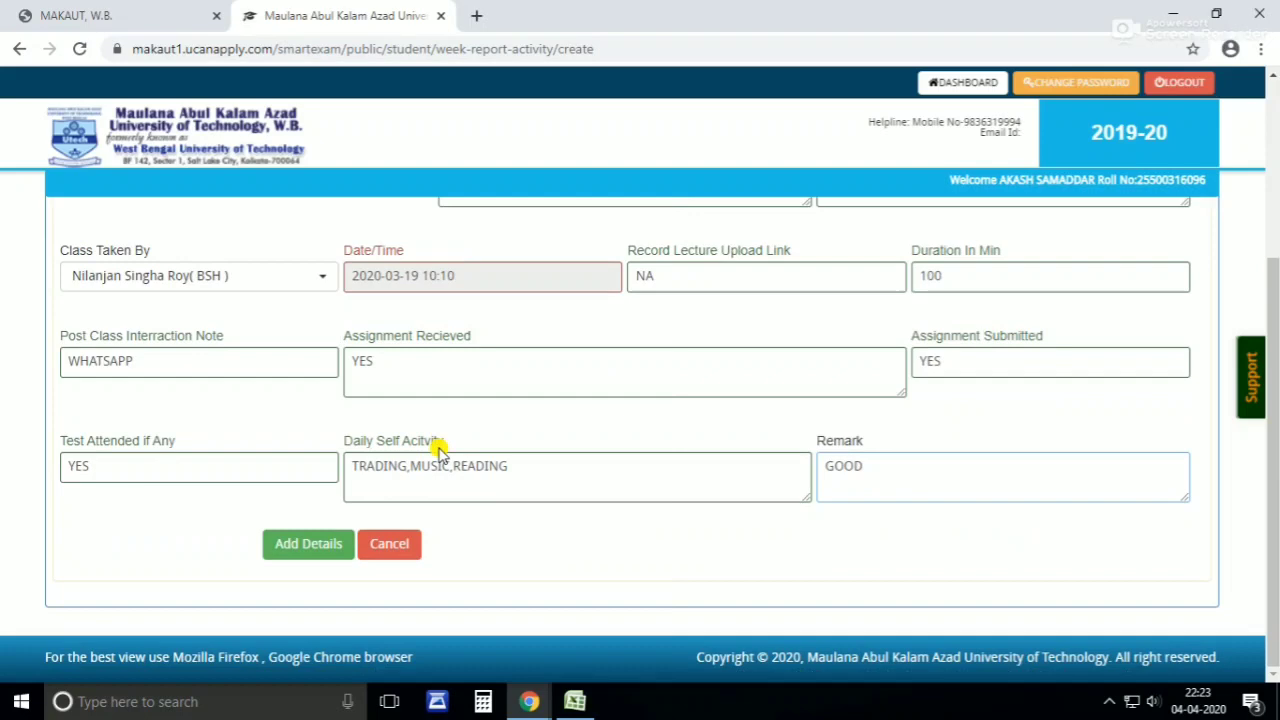
left_click(307, 543)
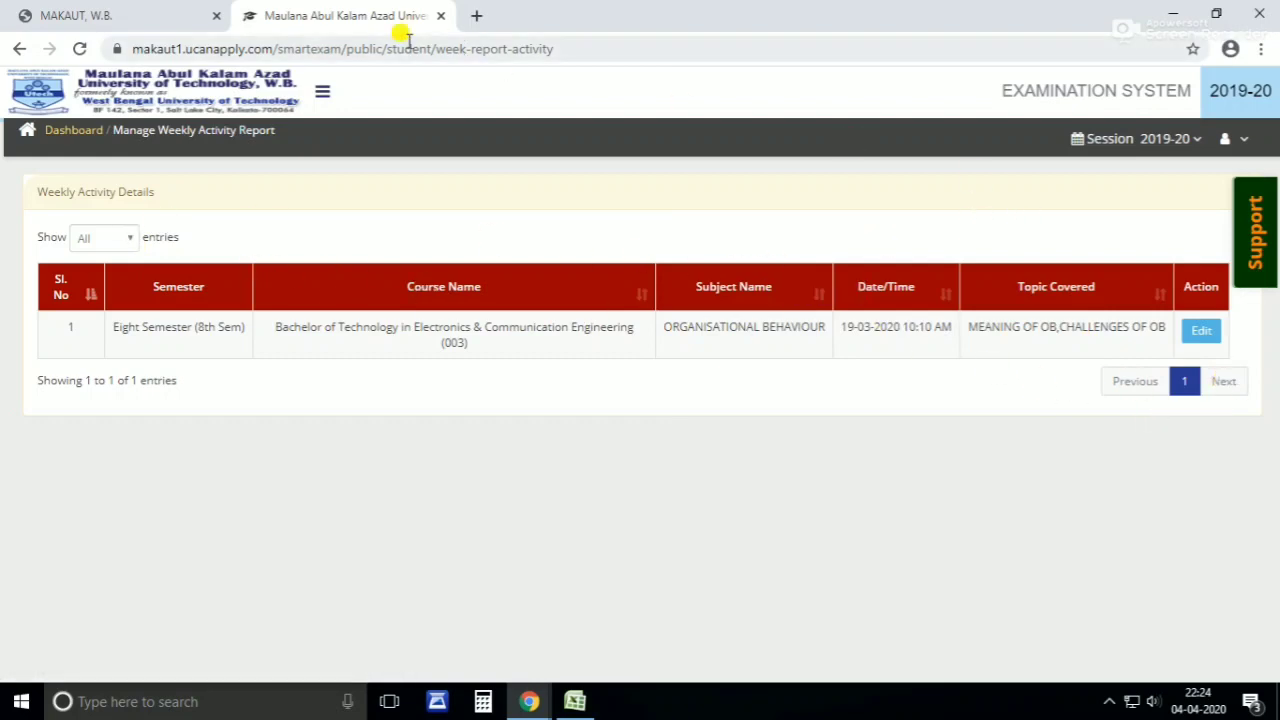
- Return to the Dashboard and open a new Weekly Activity Report form
left_click(95, 14)
left_click(278, 12)
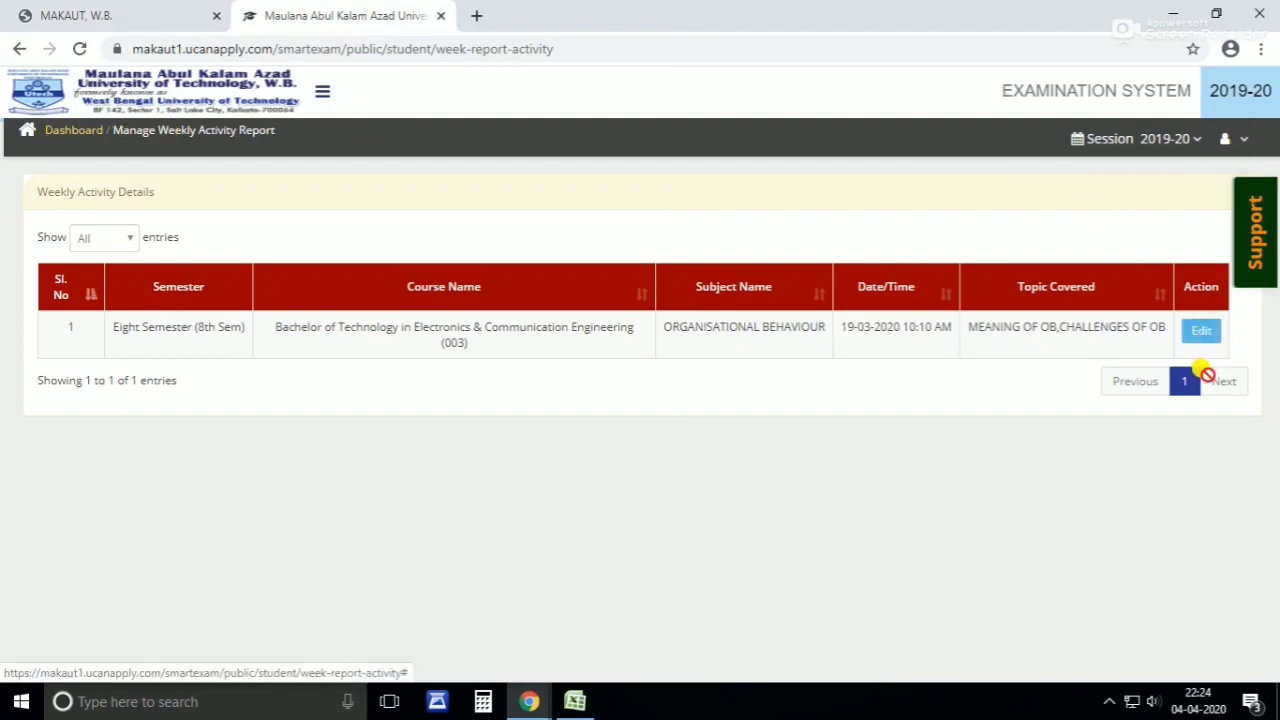
left_click(1233, 140)
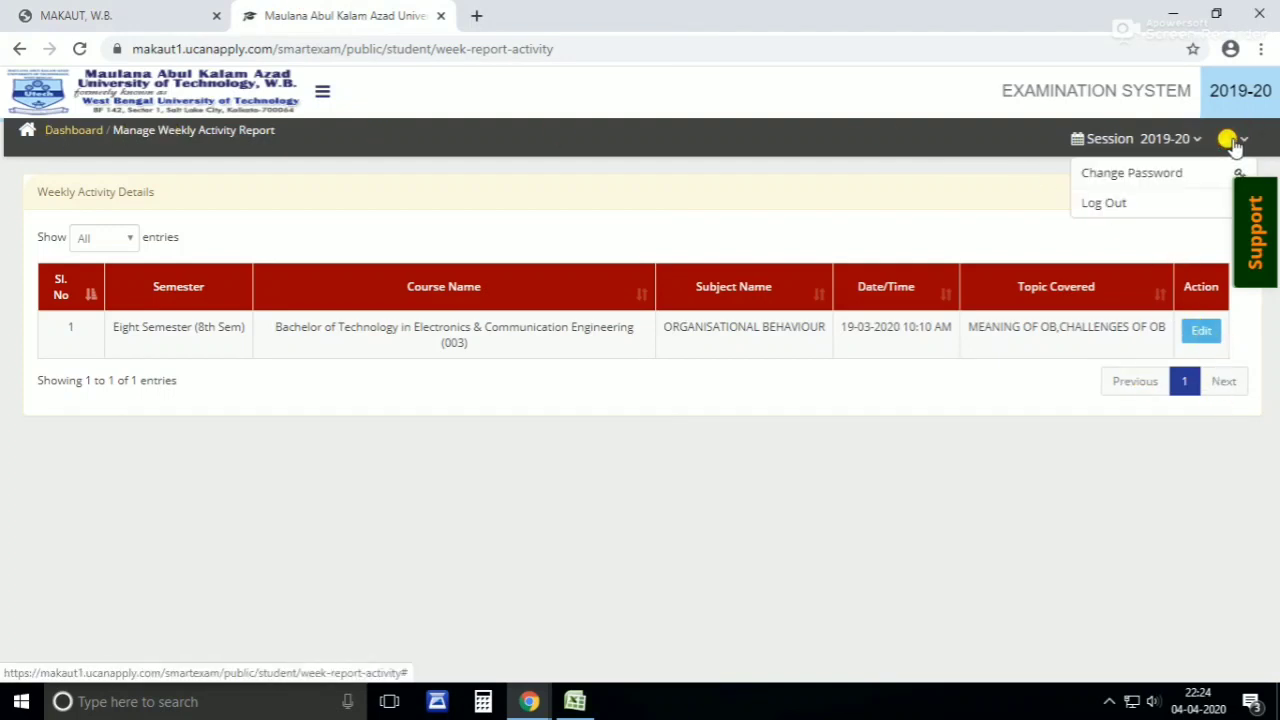
left_click(1231, 140)
left_click(62, 131)
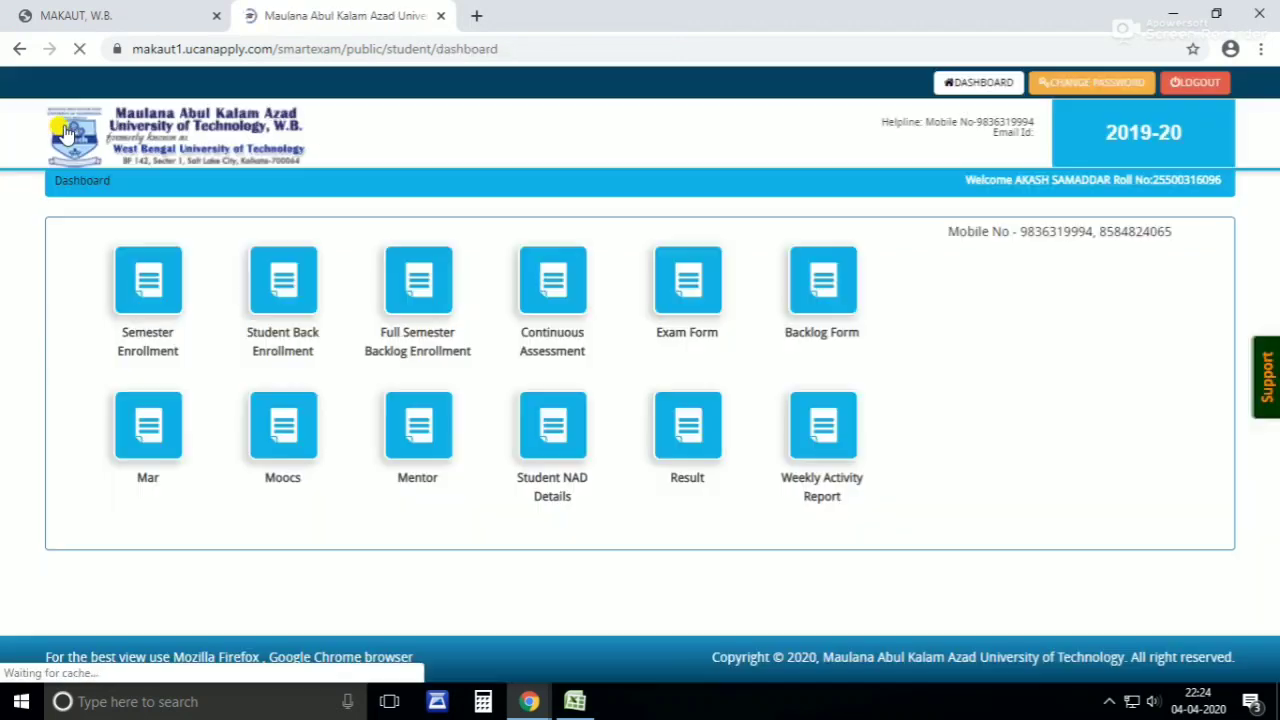
left_click(800, 449)
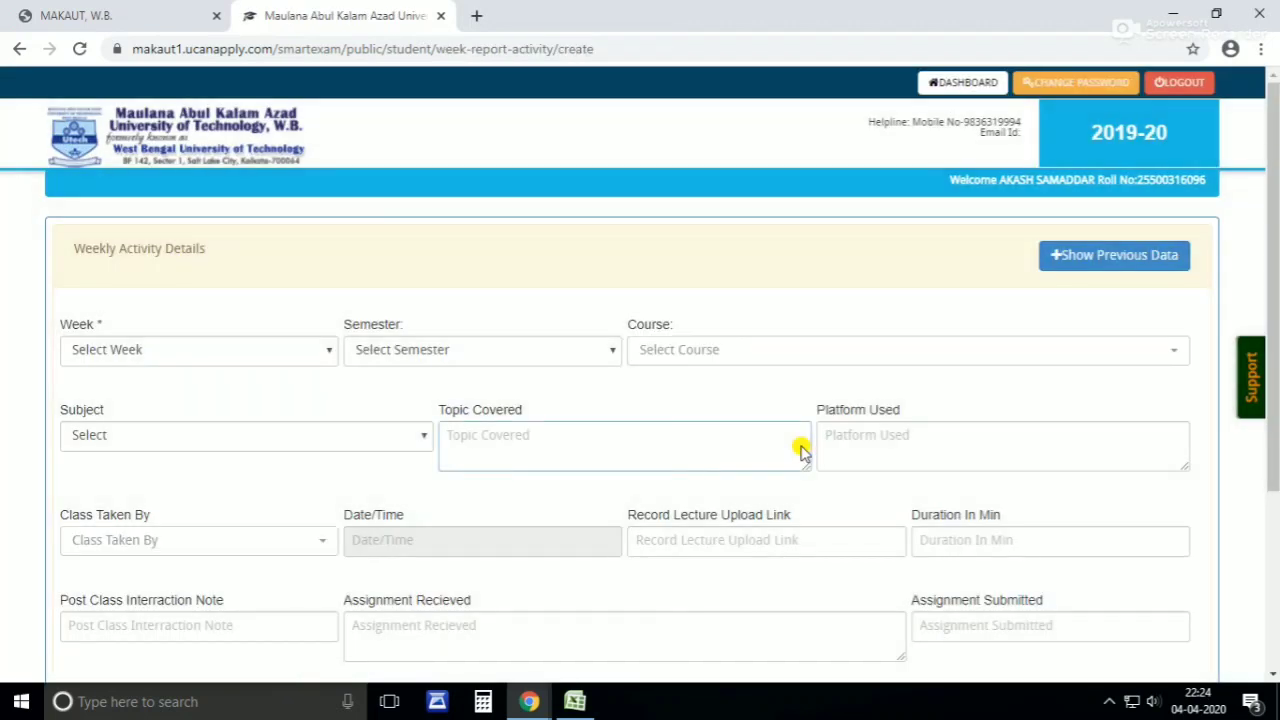
scroll(800, 449, "down", 1)
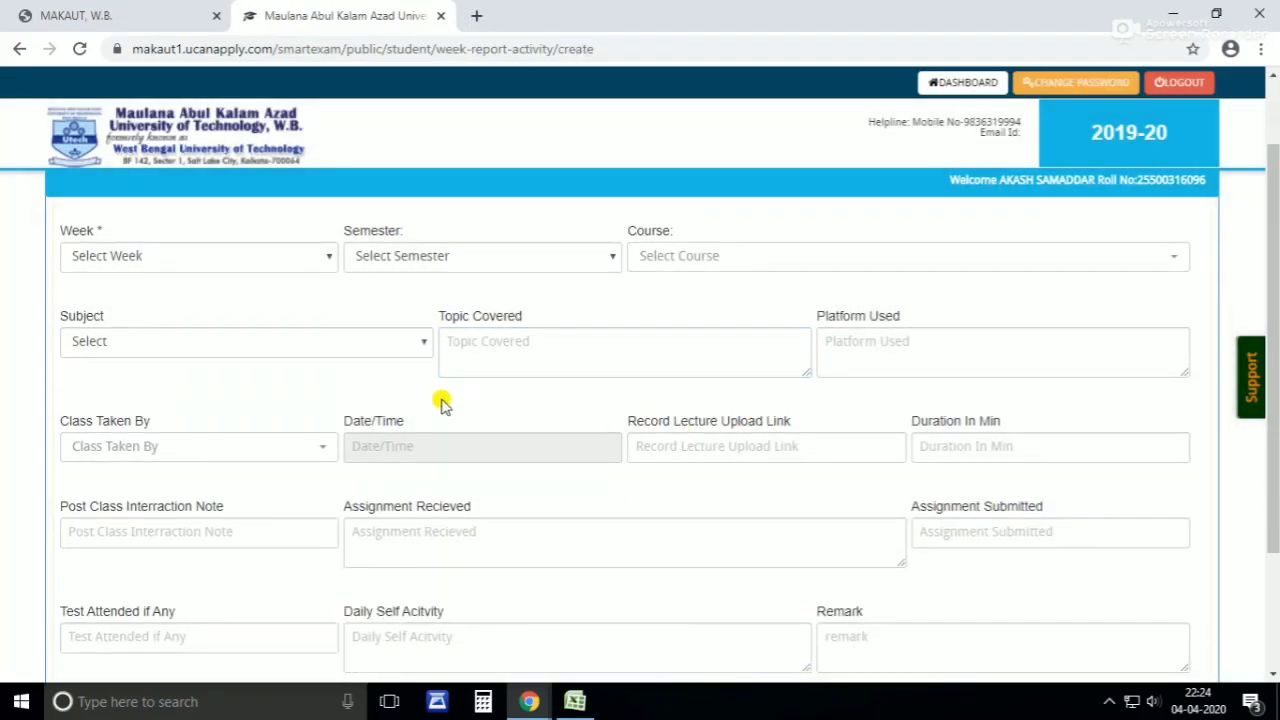
left_click(128, 256)
scroll(170, 262, "up", 1)
left_click(1135, 263)
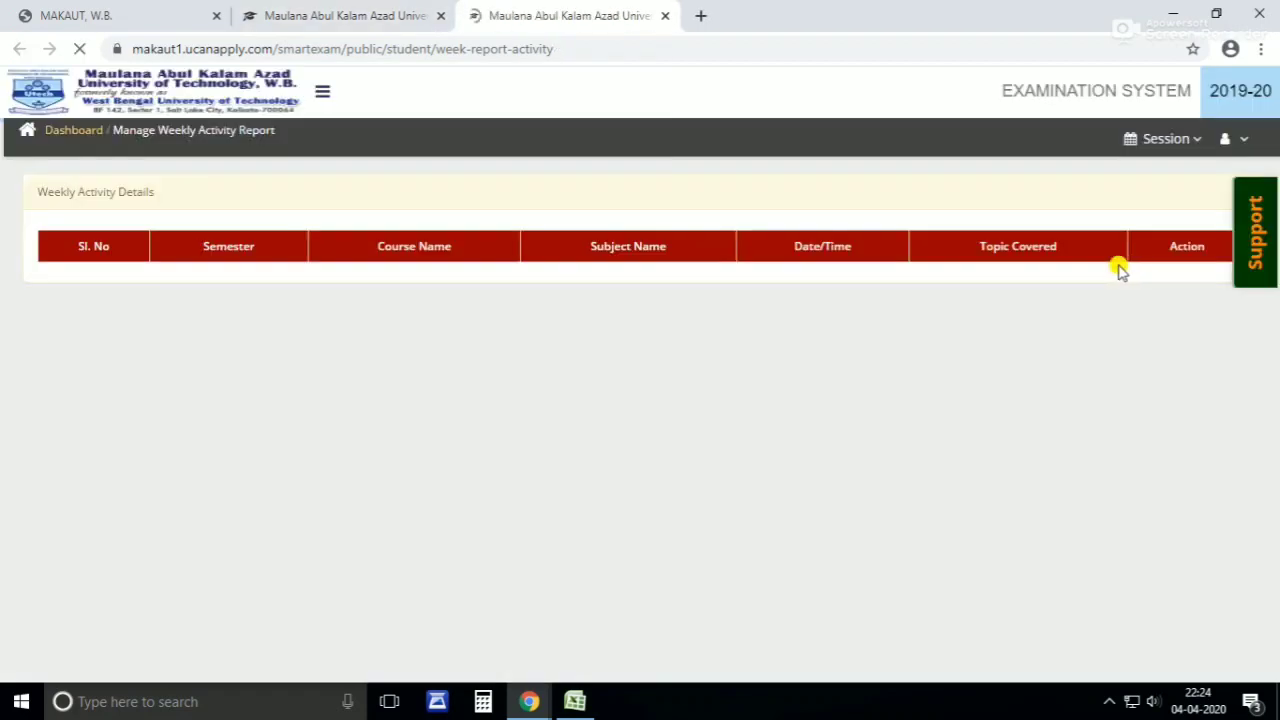
left_click(62, 131)
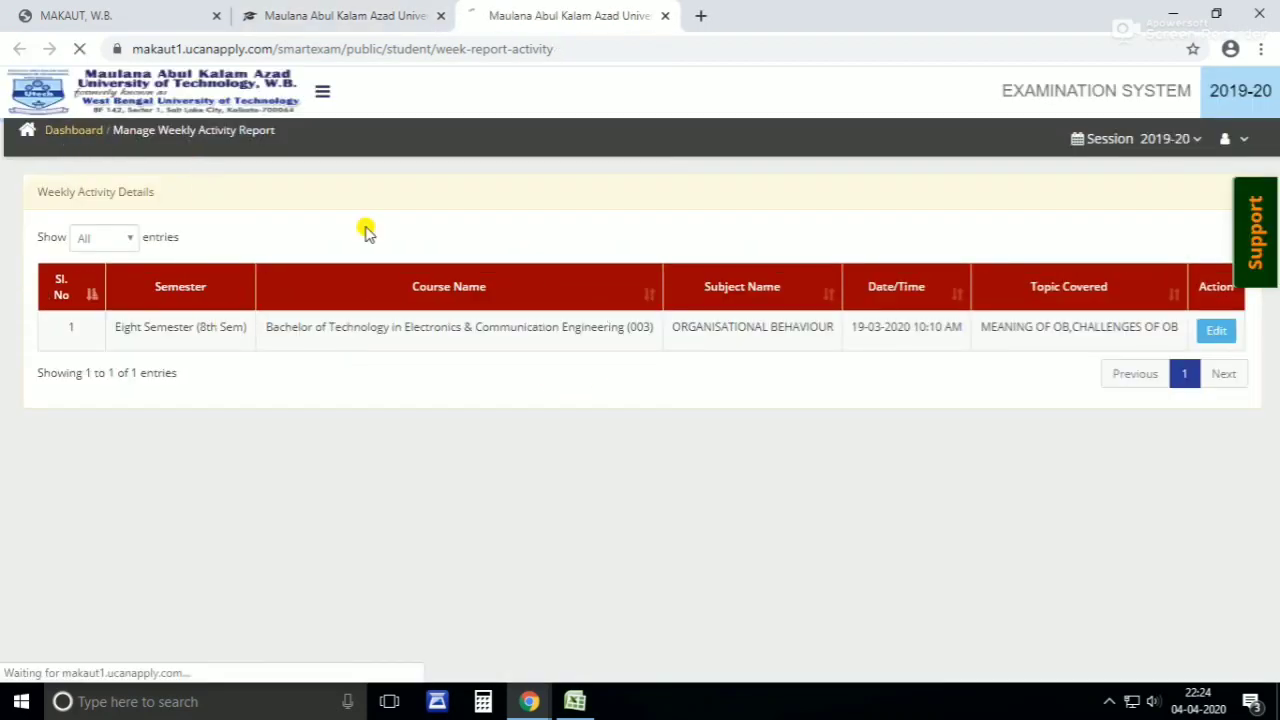
left_click(785, 452)
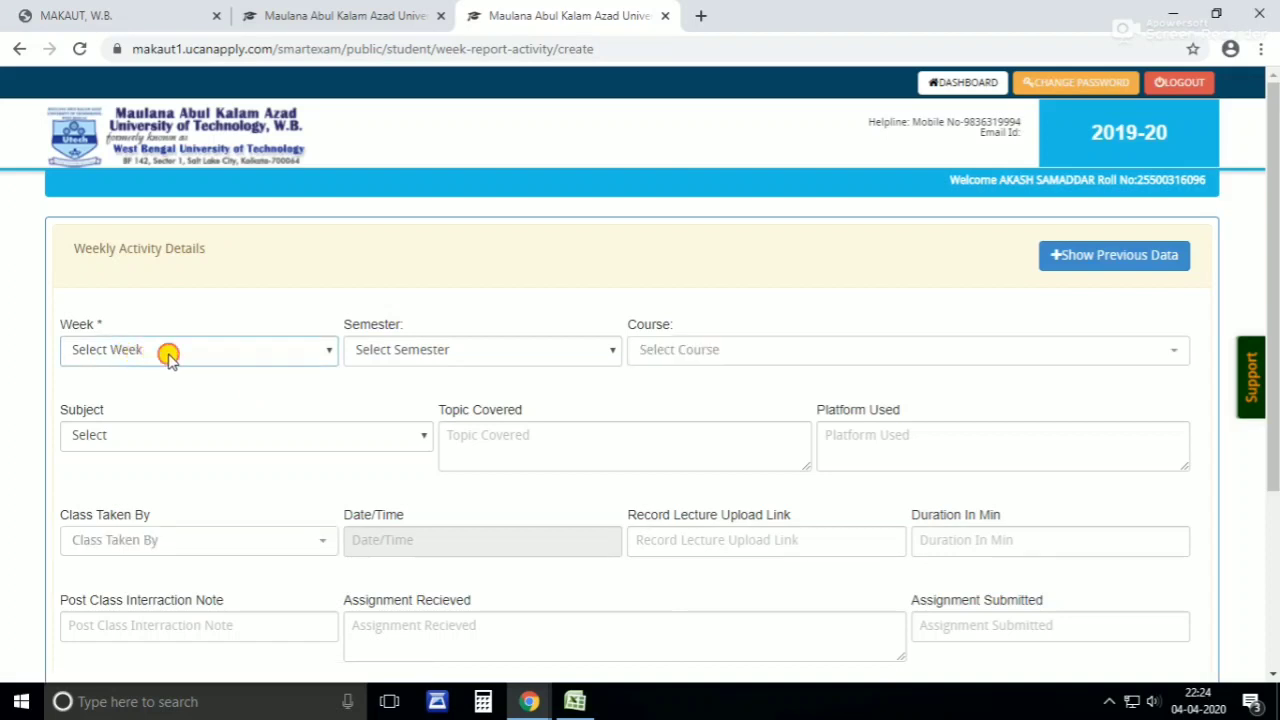
- Select week-1, Eight Semester and the B.Tech Electronics & Communication Engineering course
left_click(166, 350)
left_click(160, 391)
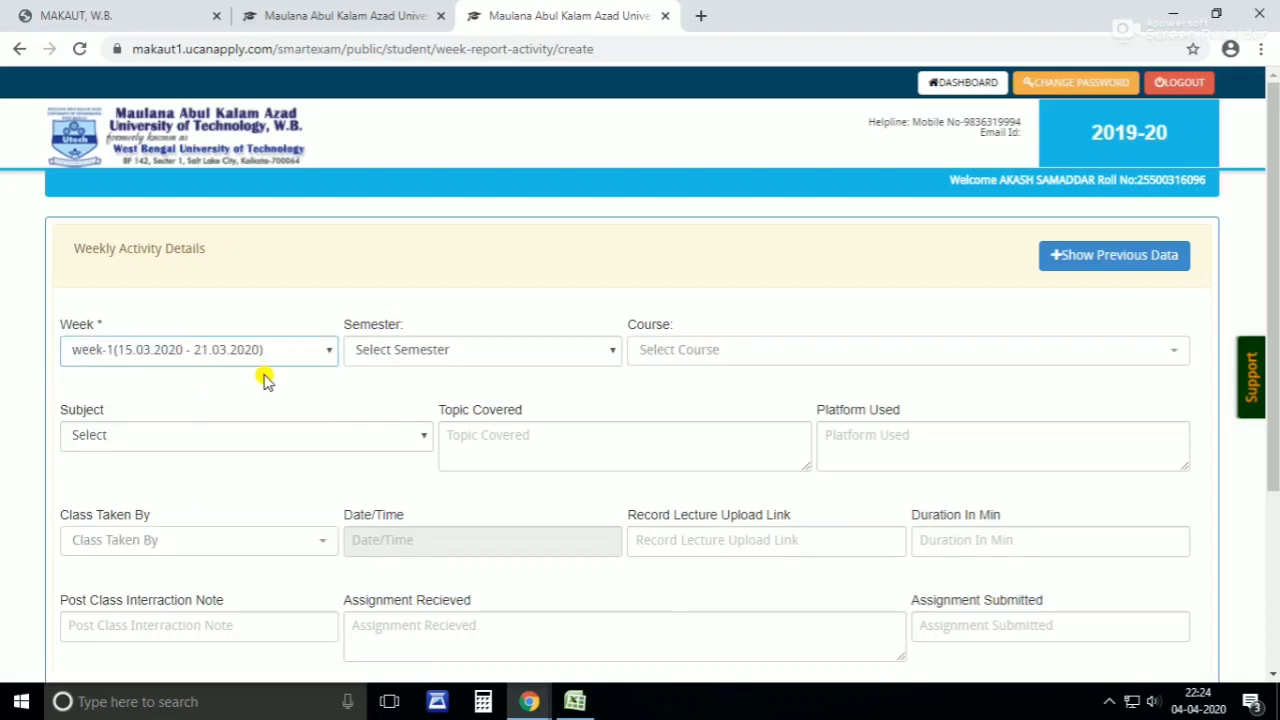
left_click(420, 355)
left_click(410, 389)
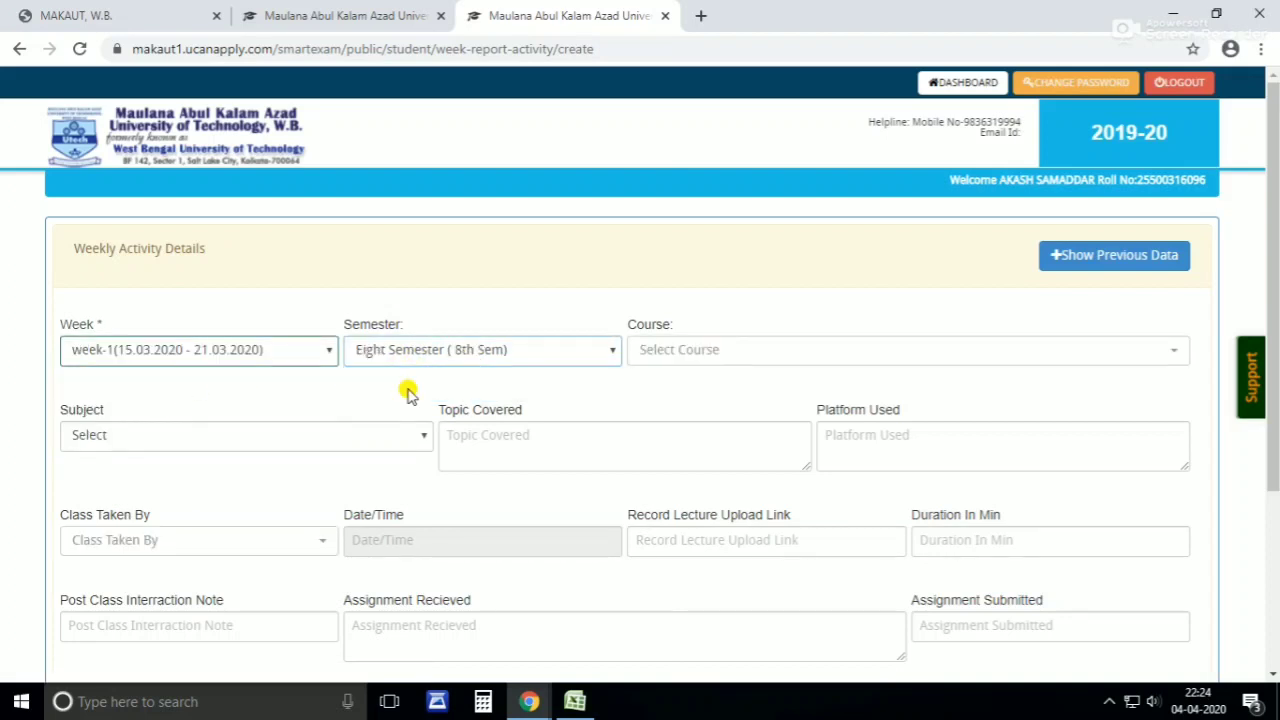
left_click(750, 358)
left_click(680, 457)
left_click(200, 432)
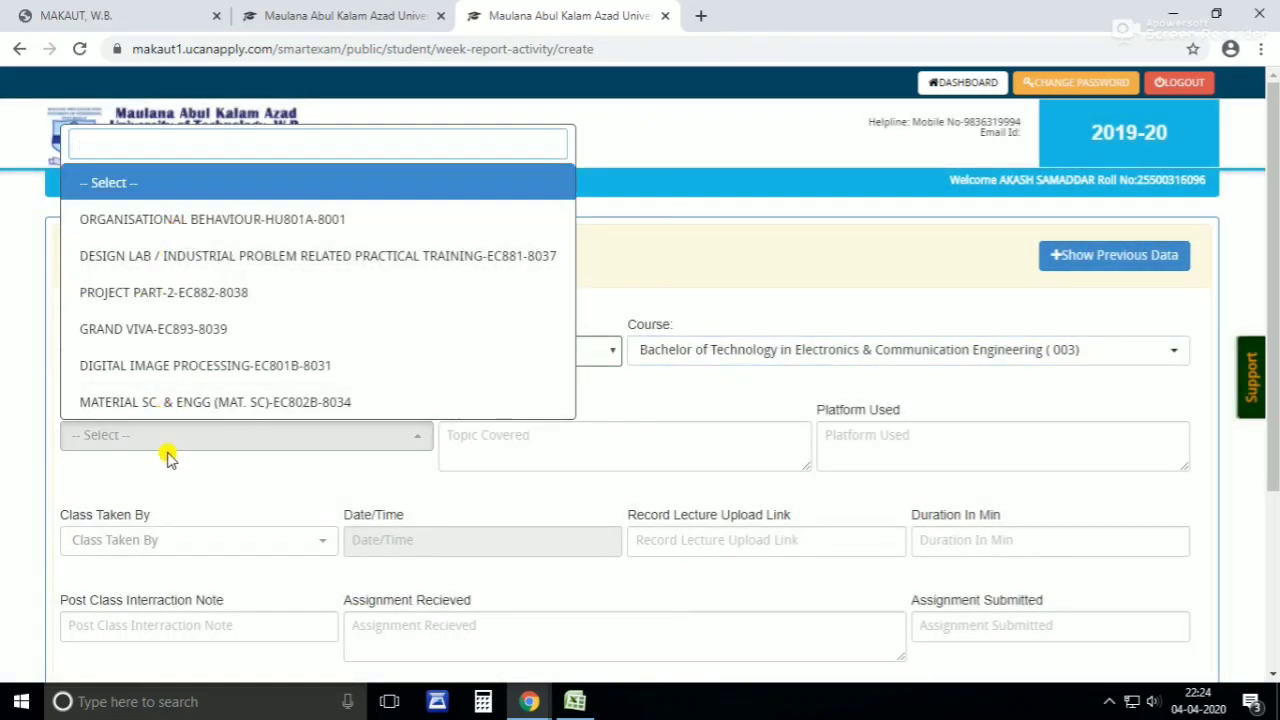
left_click(168, 456)
left_click(575, 701)
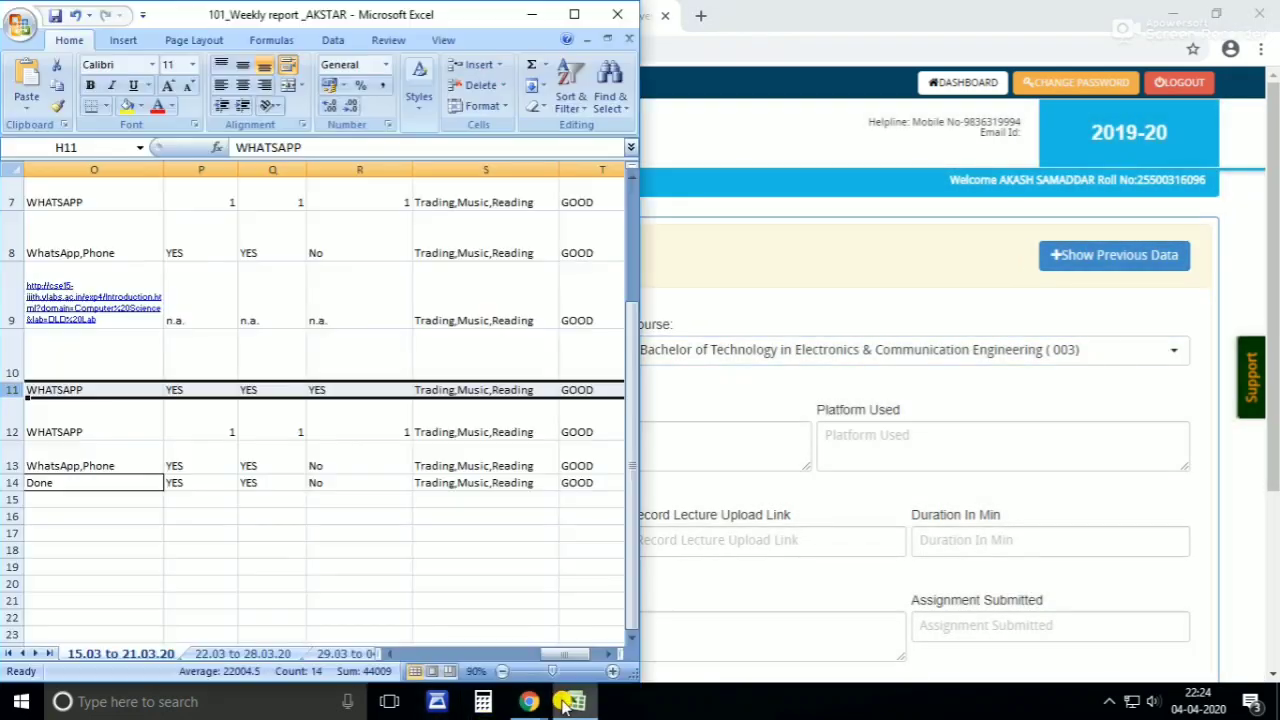
- Maximize Excel and review the 19-03-2020 class dates on the 15.03 to 21.03.20 sheet
left_click(574, 15)
middle_click(872, 543)
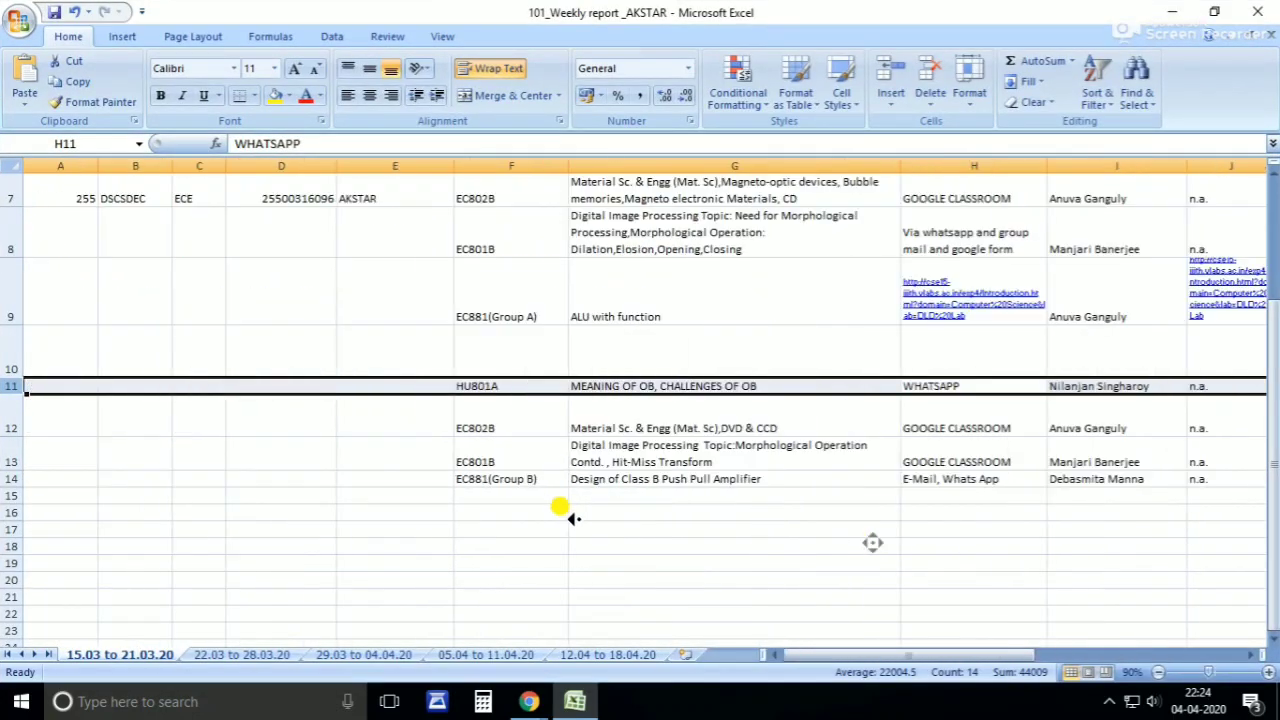
scroll(572, 515, "up", 2)
scroll(575, 470, "down", 1)
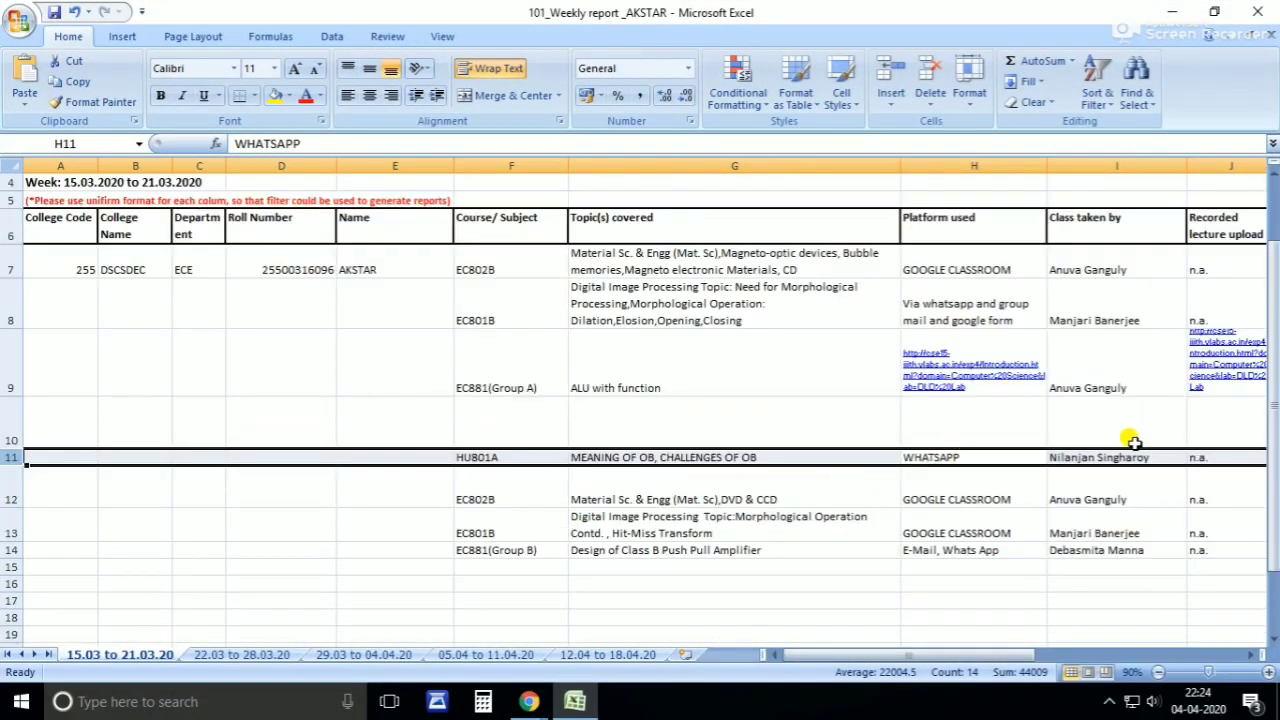
middle_click(619, 610)
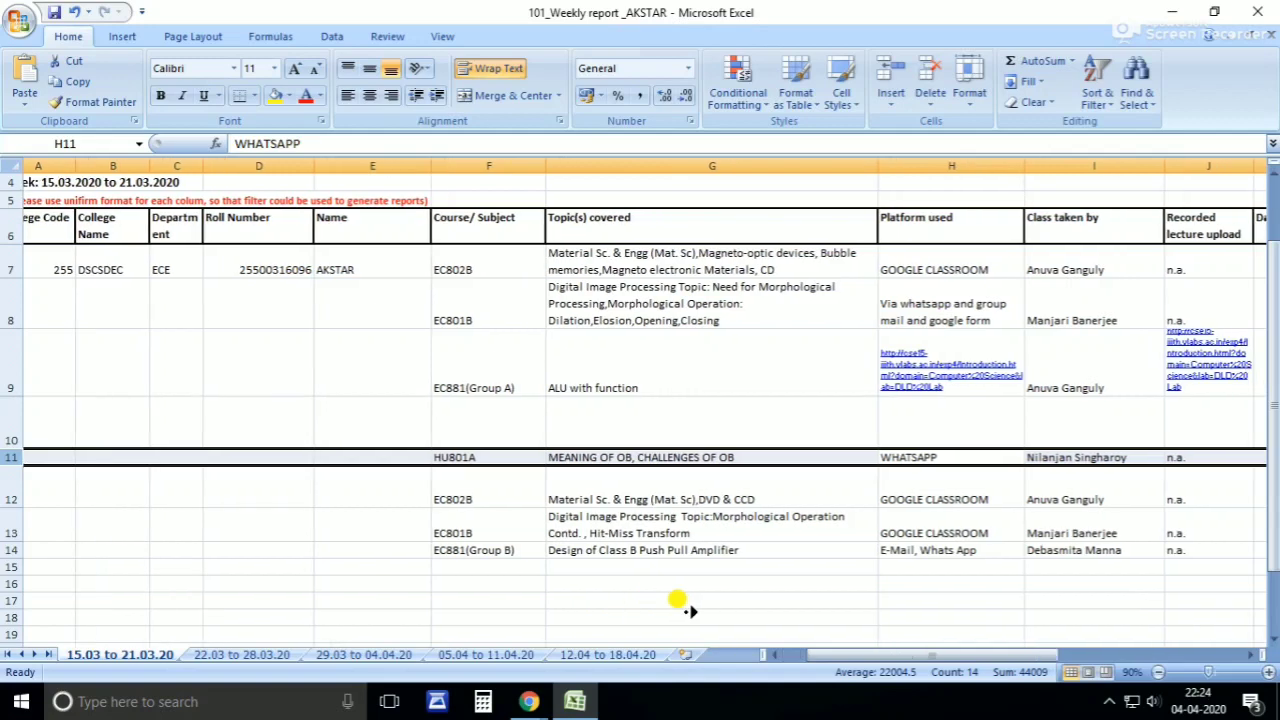
middle_click(447, 582)
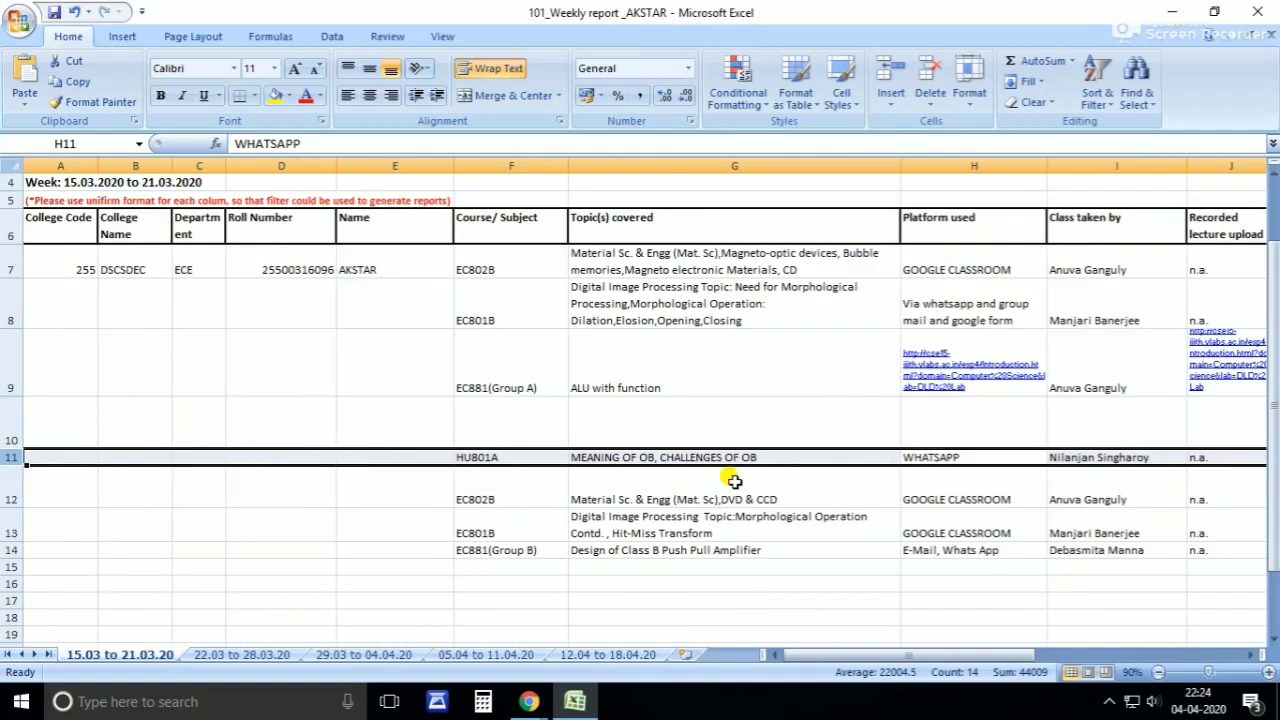
left_click_drag(988, 655, 1080, 650)
left_click_drag(697, 392, 686, 276)
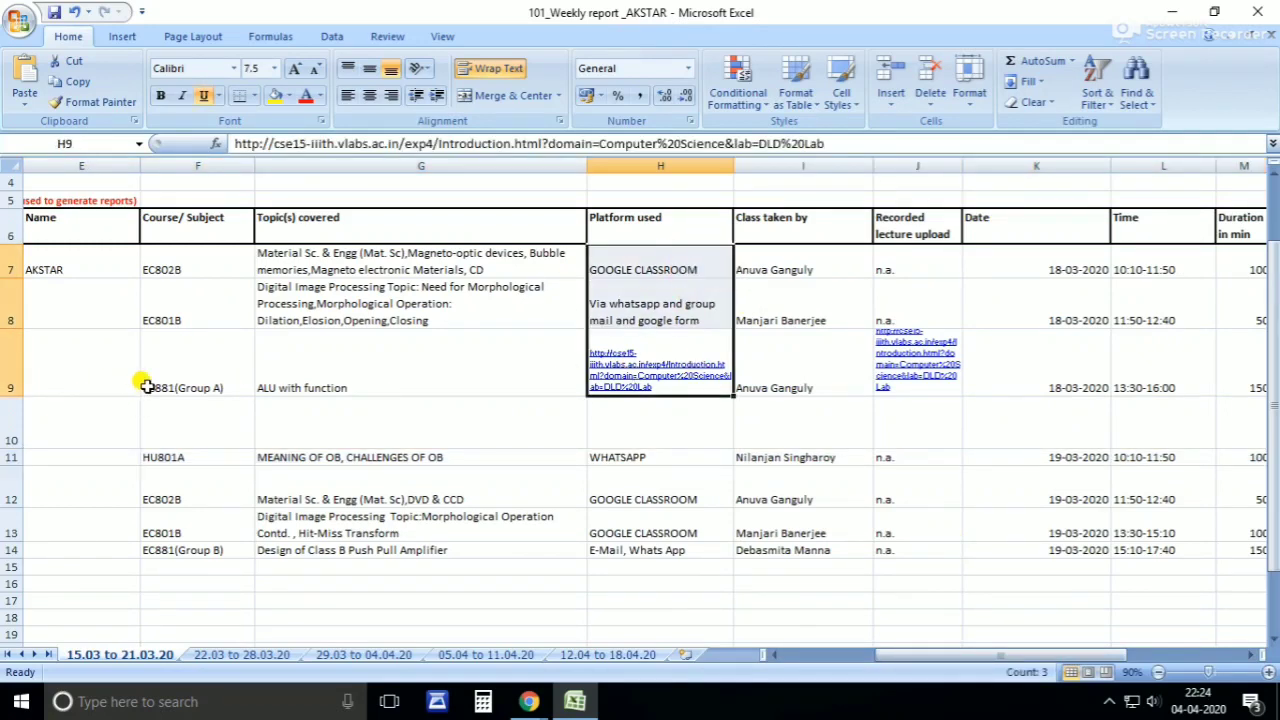
left_click_drag(147, 386, 1123, 229)
left_click(1065, 387)
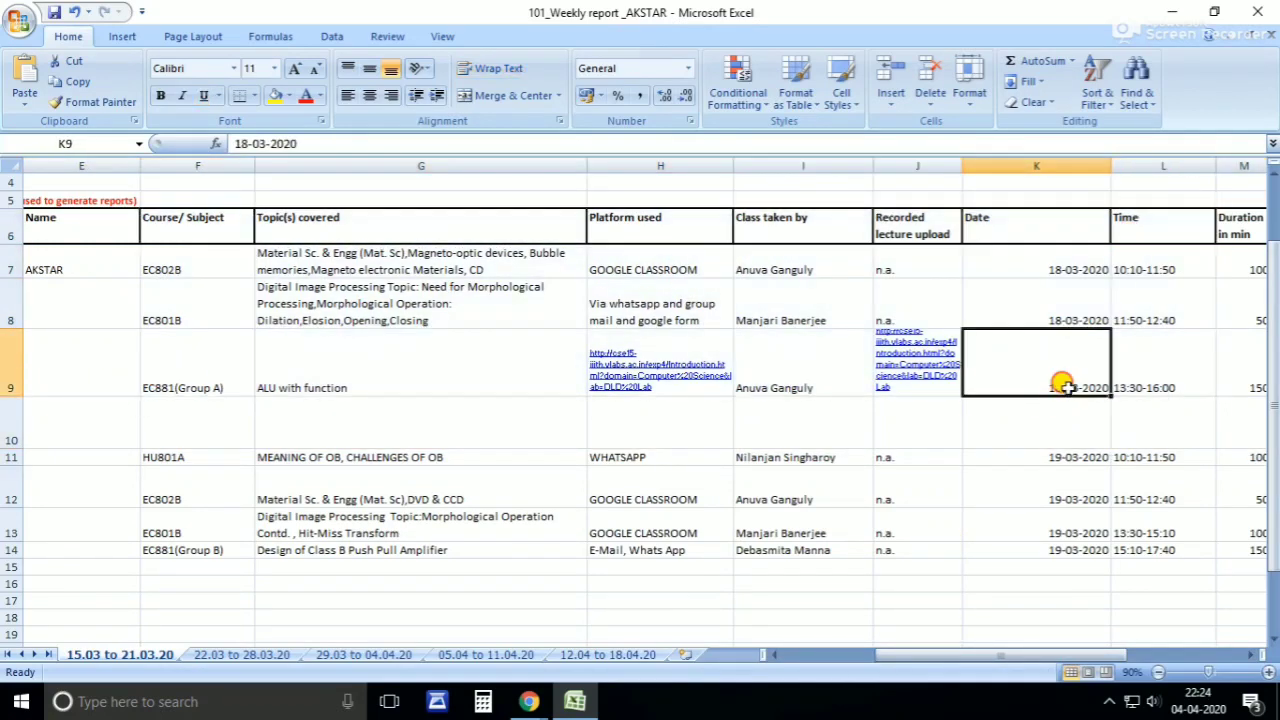
left_click(1066, 269)
left_click_drag(1031, 451, 1103, 557)
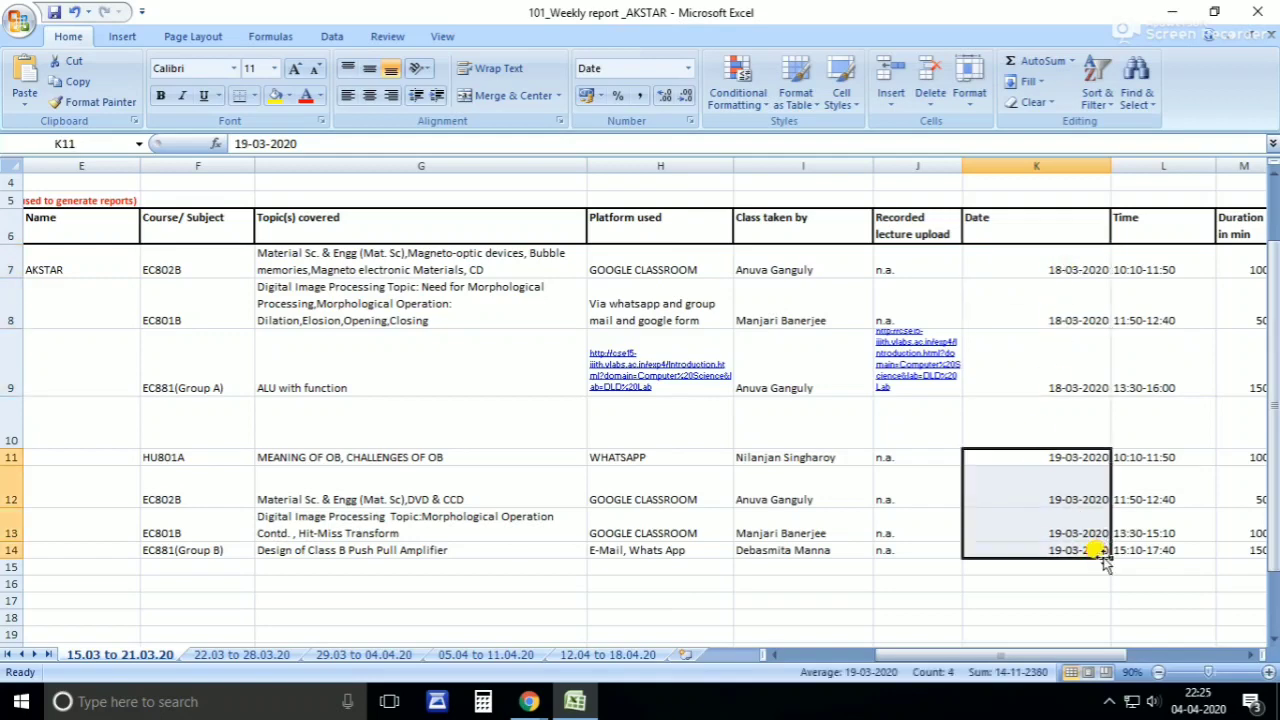
- Browse the week sheets from 22.03 through 18.04.20, then return to 15.03 to 21.03.20
left_click(248, 657)
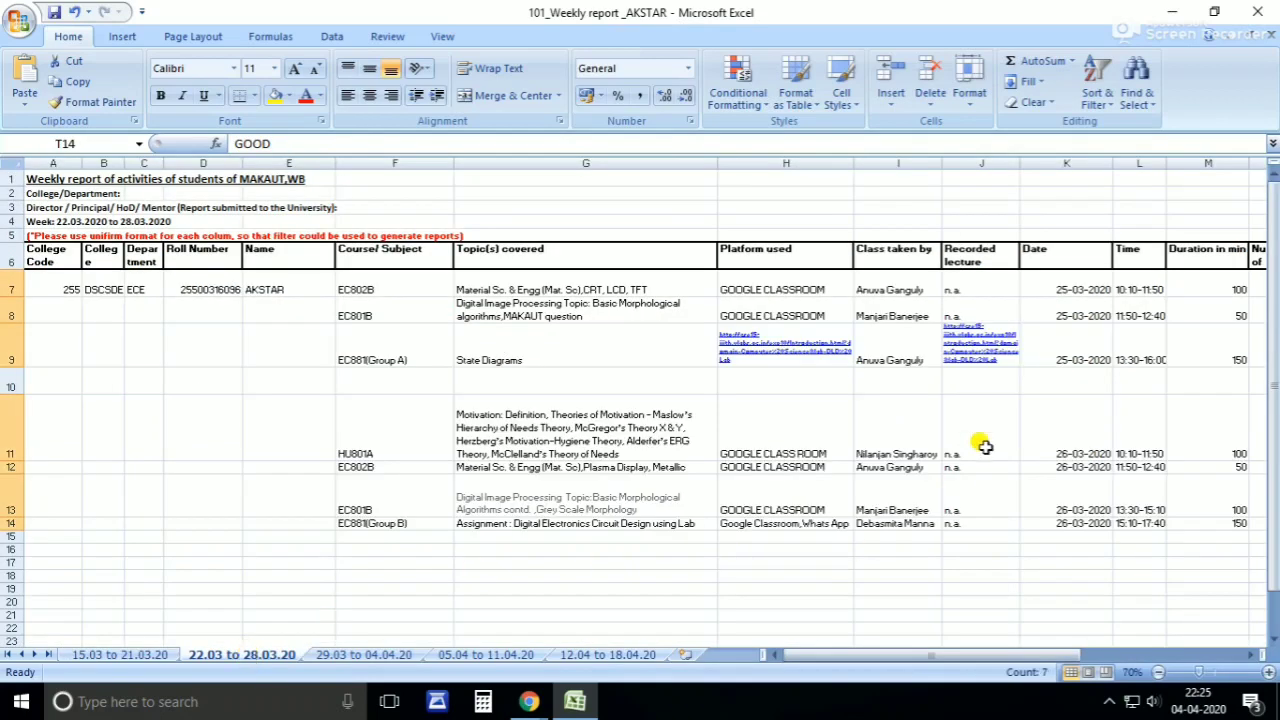
left_click_drag(1075, 285, 1074, 363)
left_click_drag(1068, 448, 1060, 518)
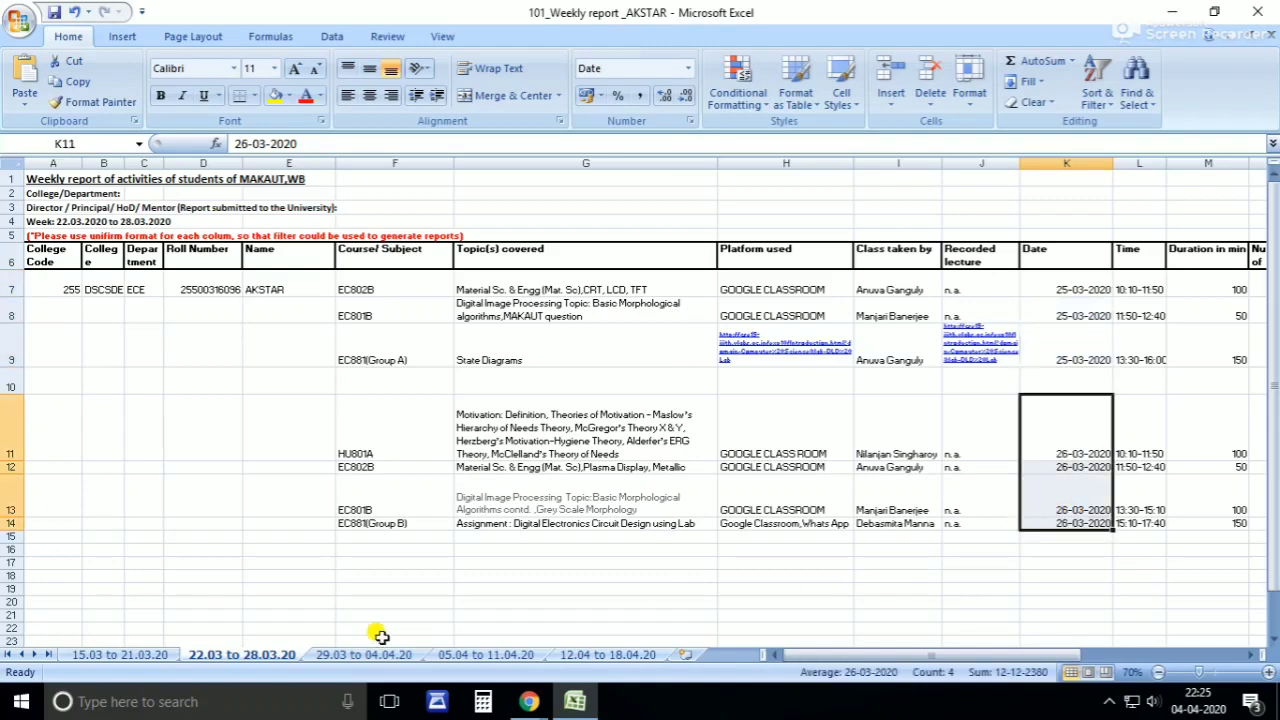
left_click(335, 655)
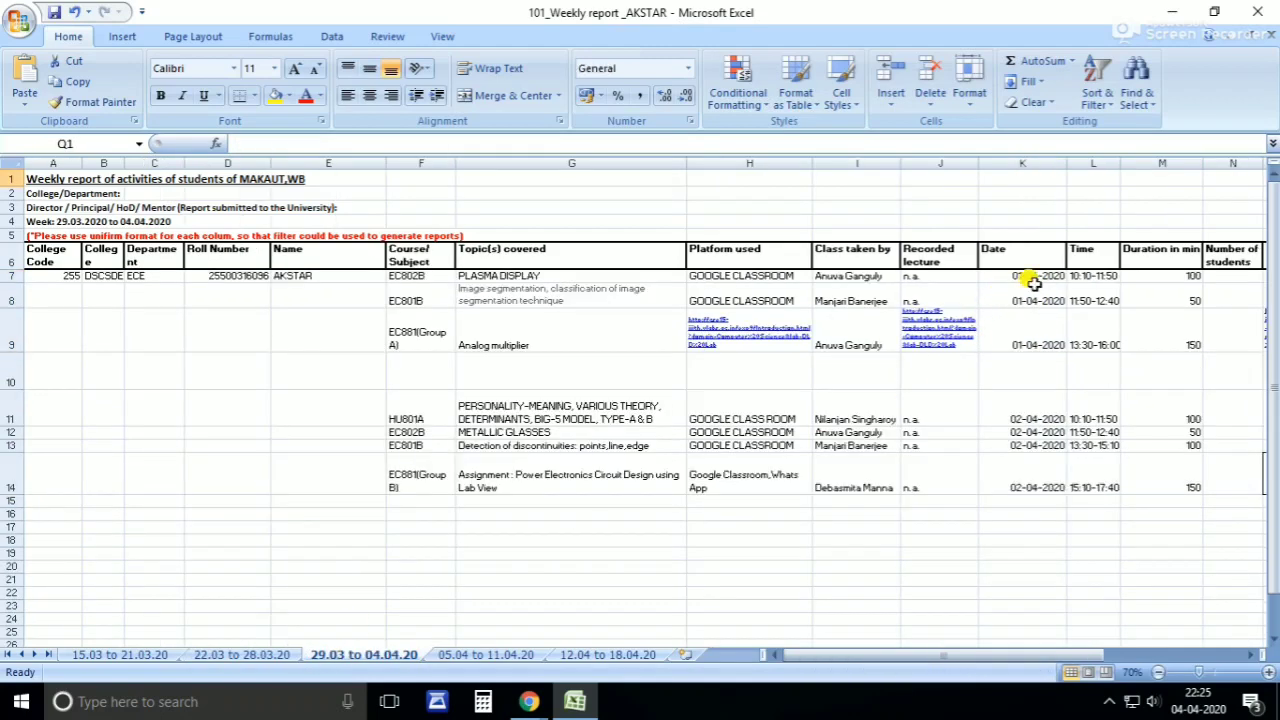
left_click_drag(1034, 276, 1034, 330)
left_click_drag(1011, 405, 1030, 492)
left_click(483, 652)
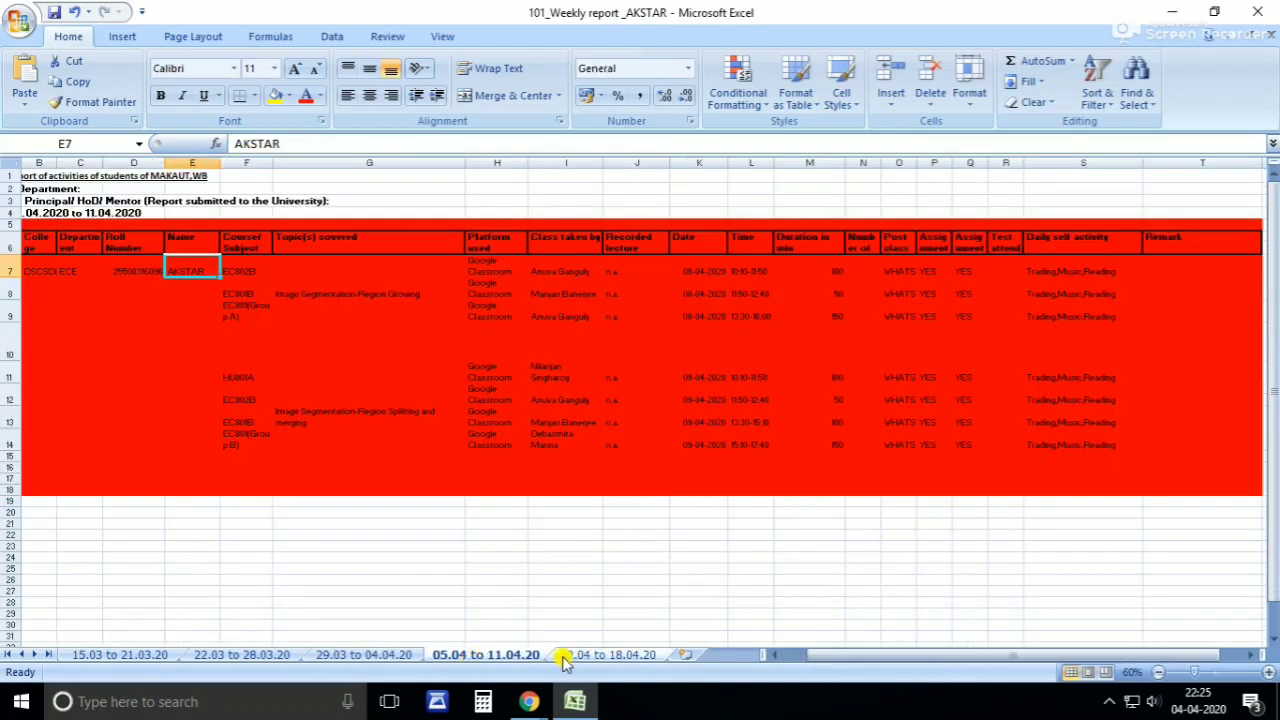
left_click(568, 652)
left_click(120, 652)
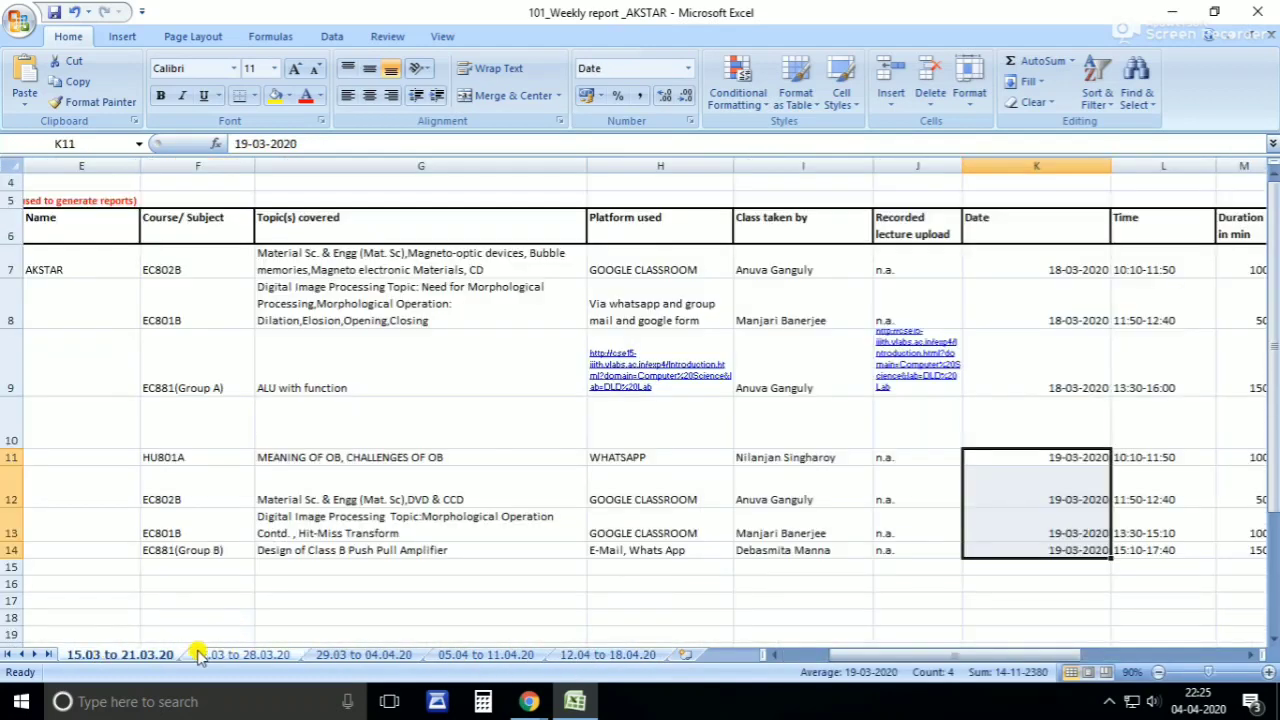
- Read row 14: EC881(Group B), E-Mail, Whats App, n.a. recording, dated 19-03-2020
left_click(1014, 487)
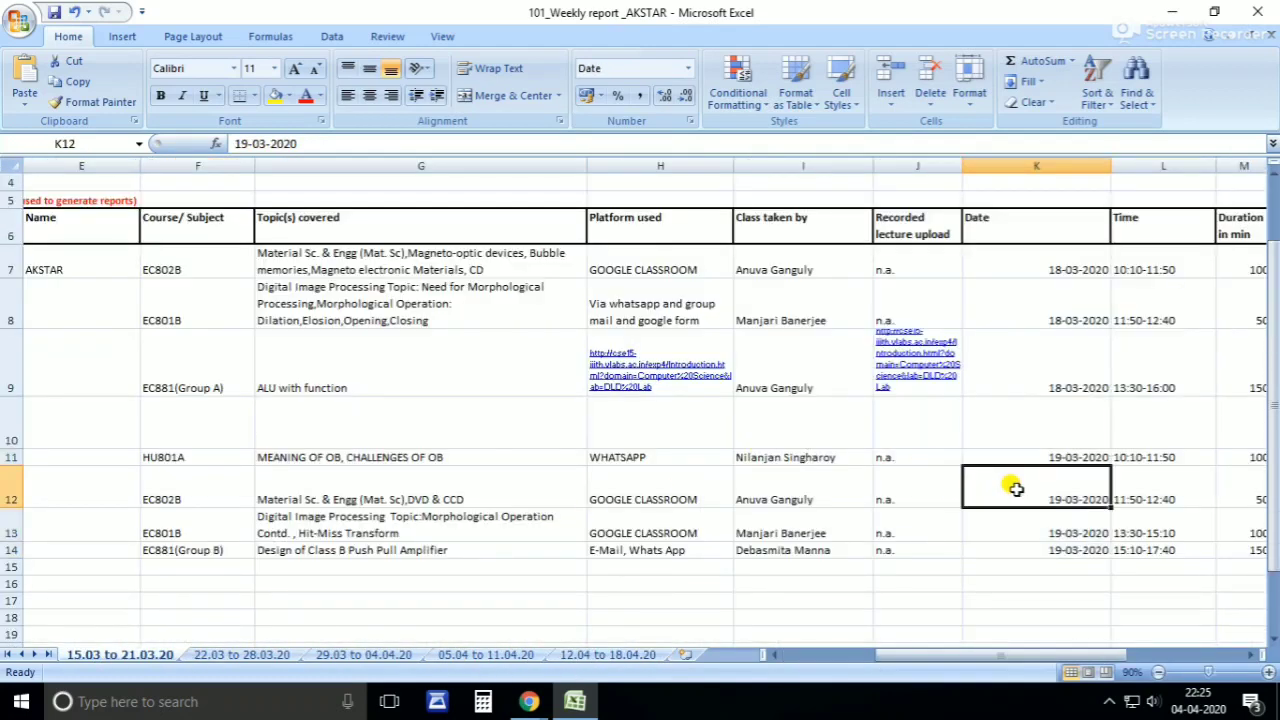
left_click(1030, 427)
left_click(1072, 373)
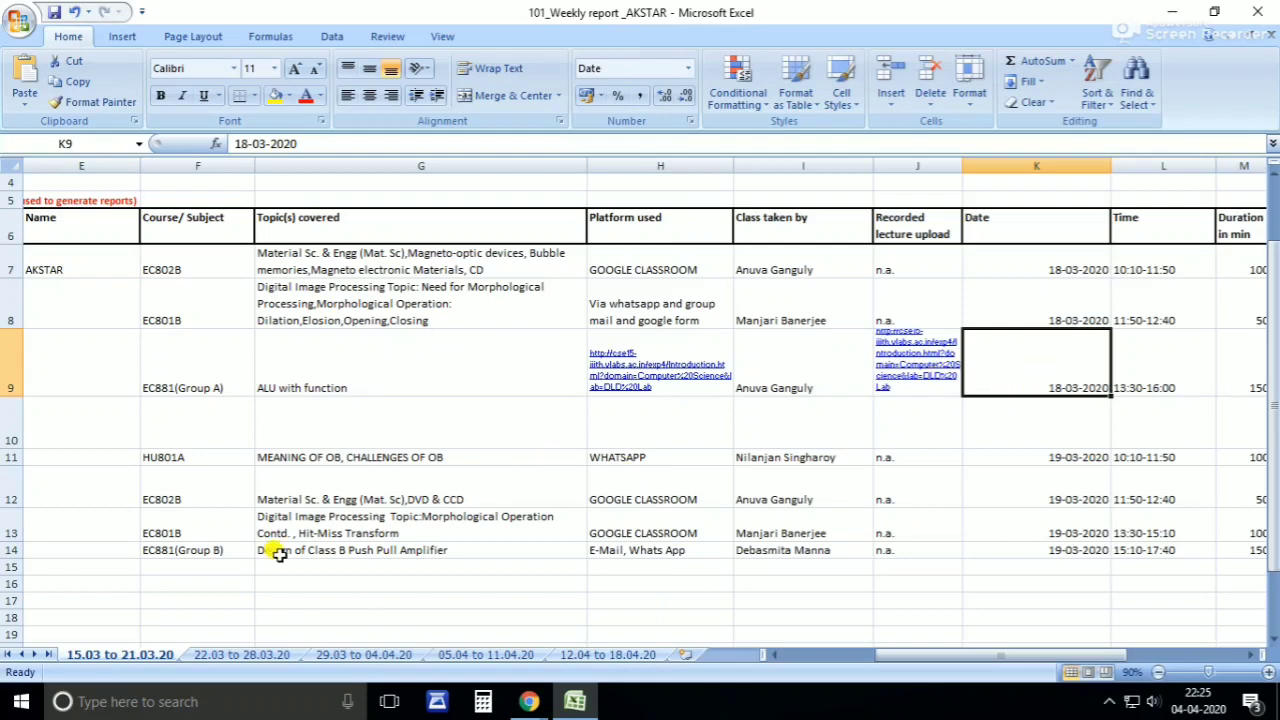
left_click(182, 388)
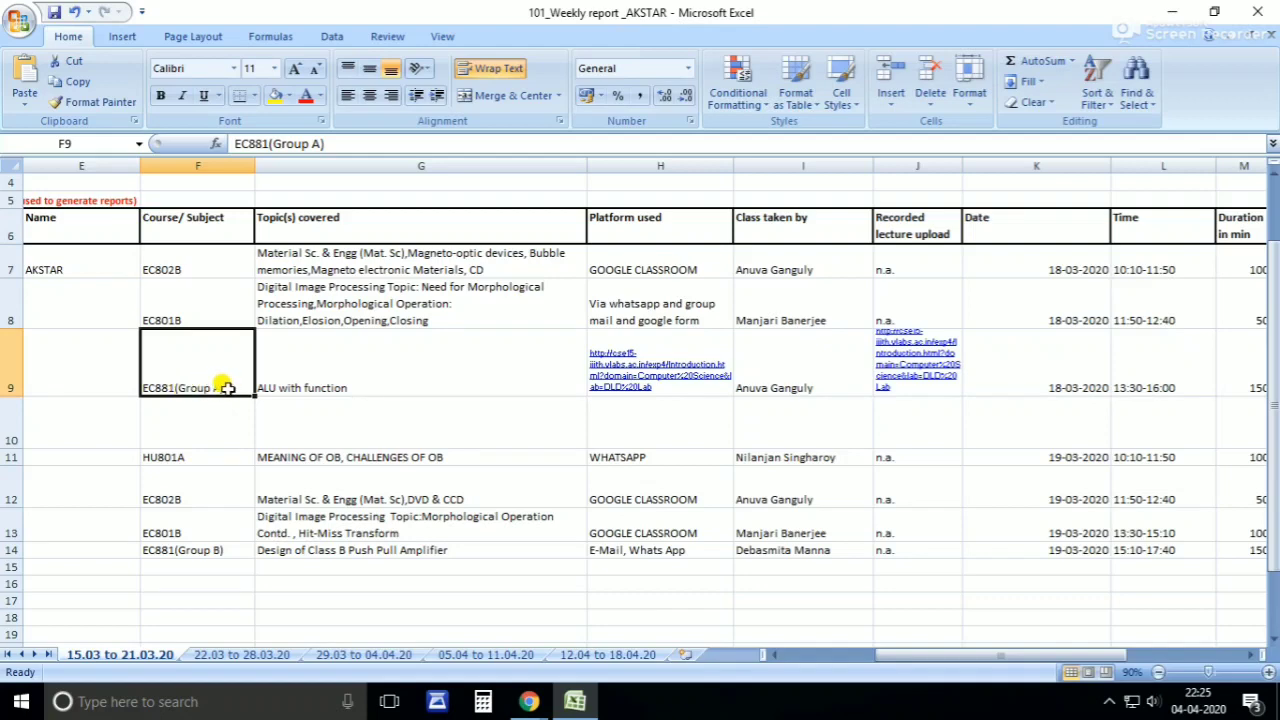
left_click(204, 551)
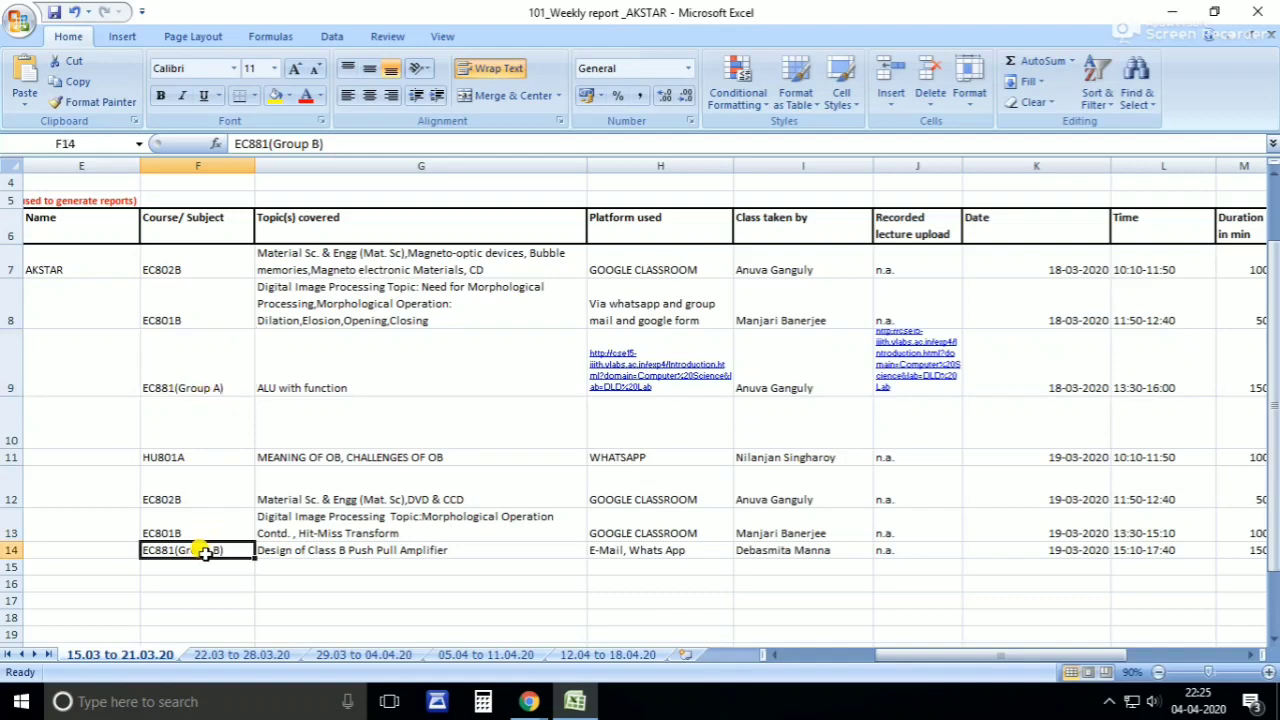
left_click_drag(160, 388, 817, 388)
left_click(420, 440)
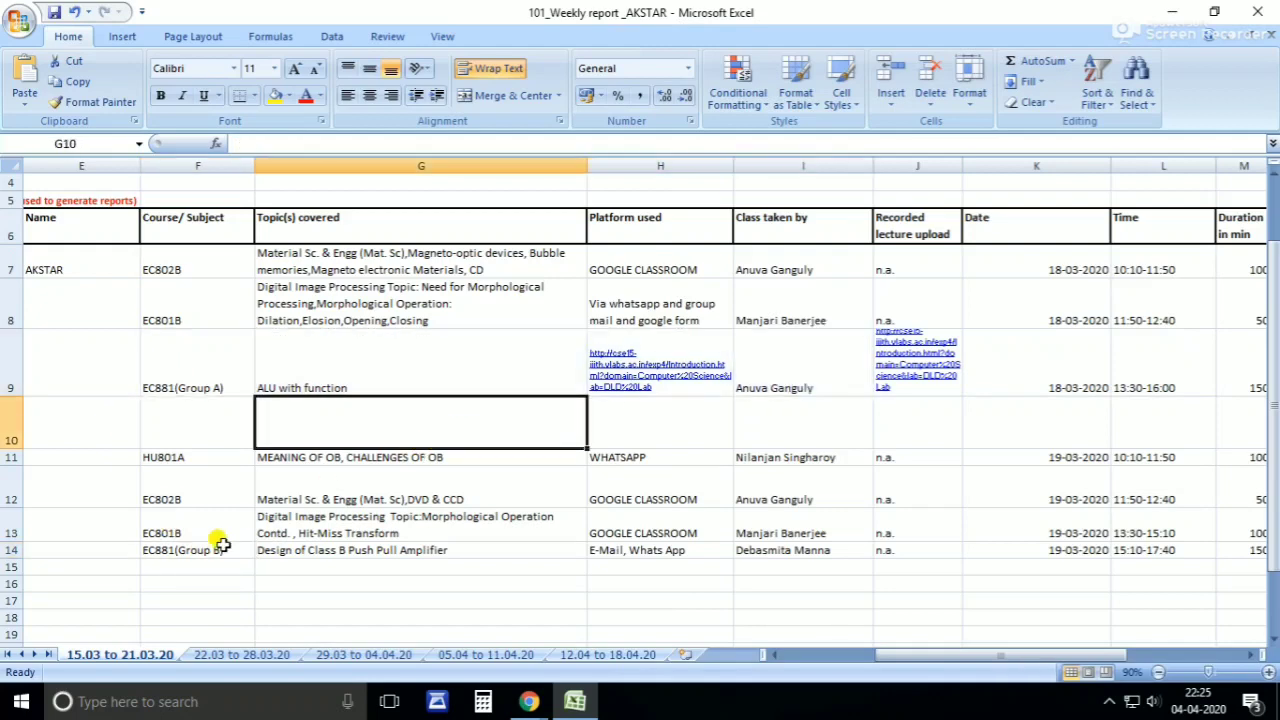
left_click(177, 550)
left_click(700, 570)
left_click(630, 551)
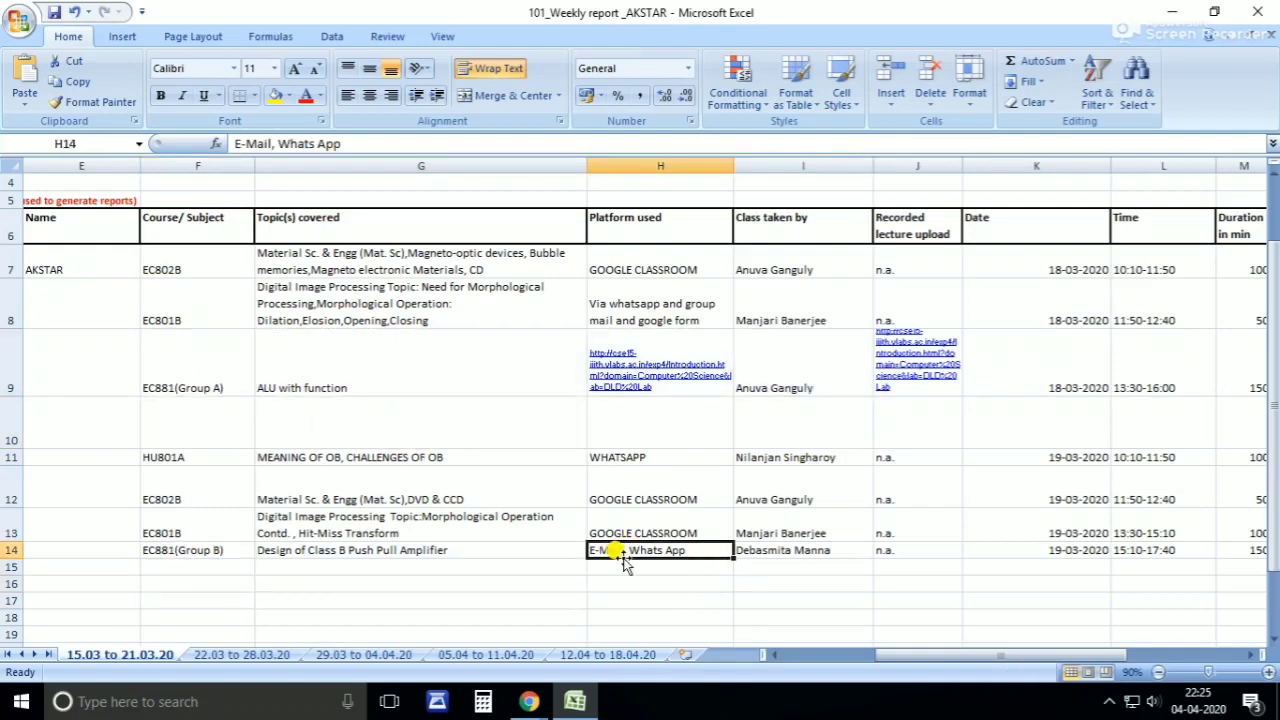
left_click(935, 551)
left_click(1070, 551)
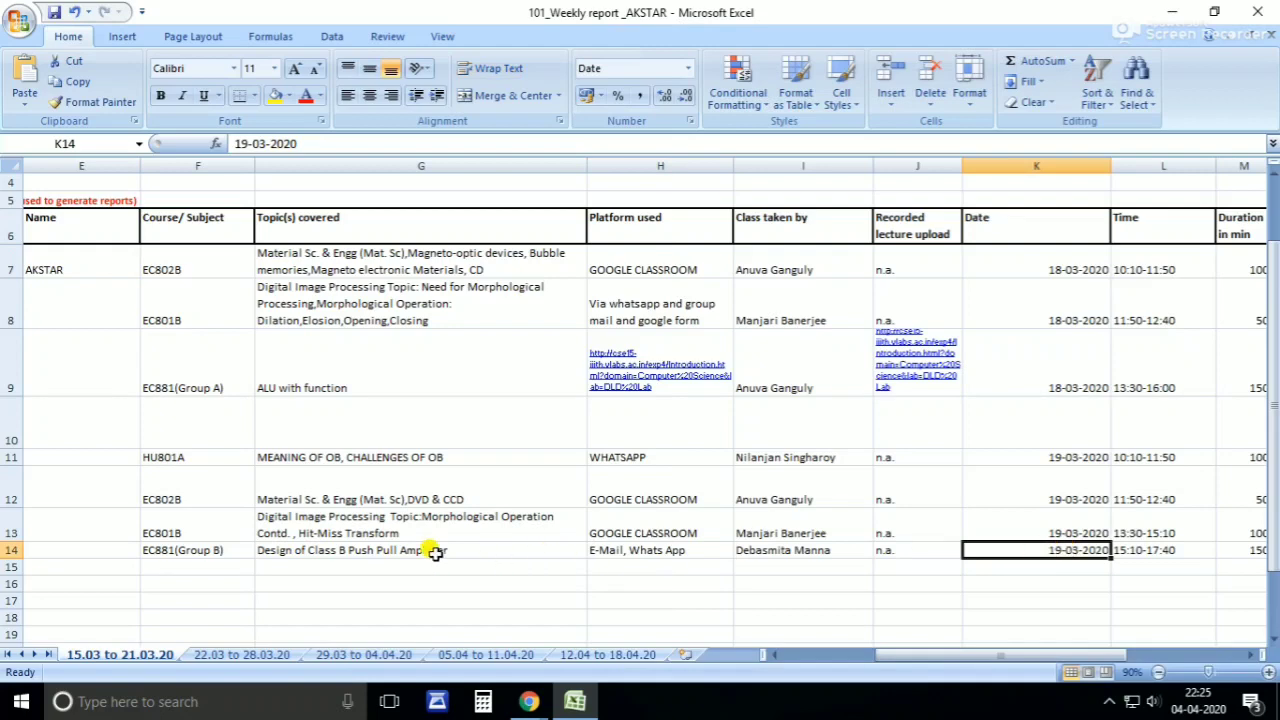
left_click(205, 550)
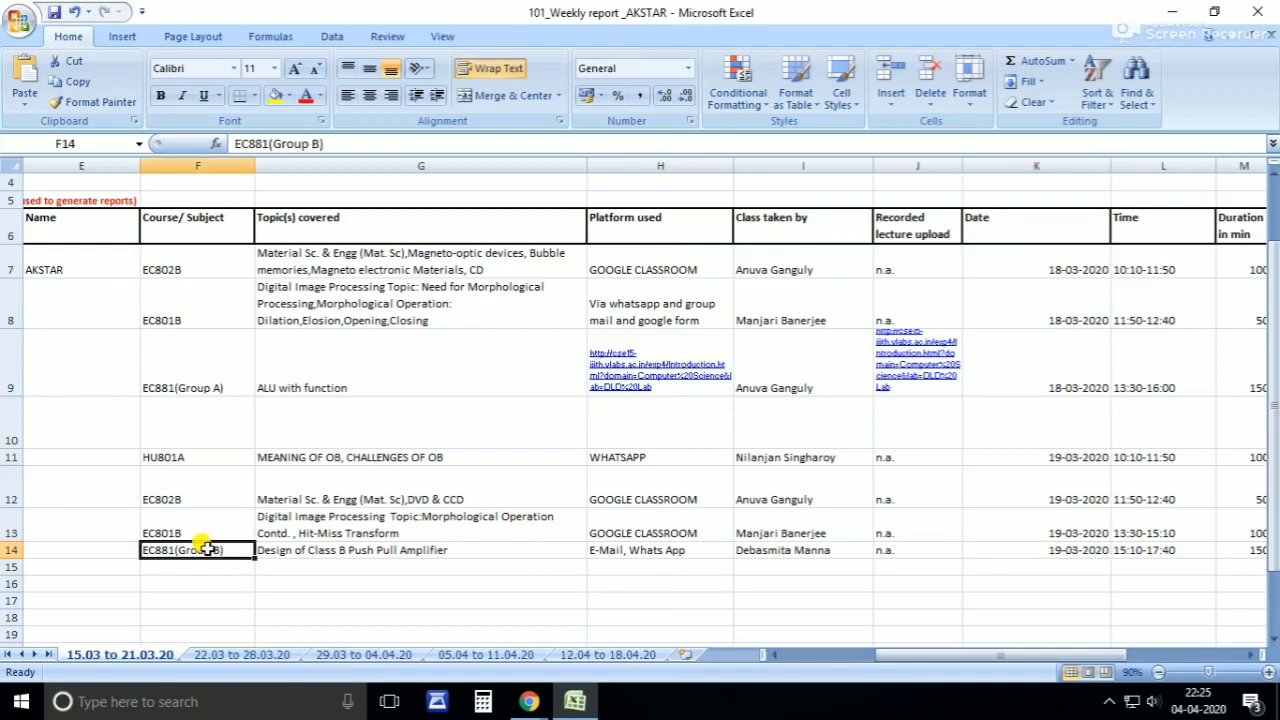
left_click(529, 701)
- Set the form's Subject to DESIGN LAB / INDUSTRIAL PROBLEM RELATED PRACTICAL TRAINING-EC881-8037
left_click(583, 640)
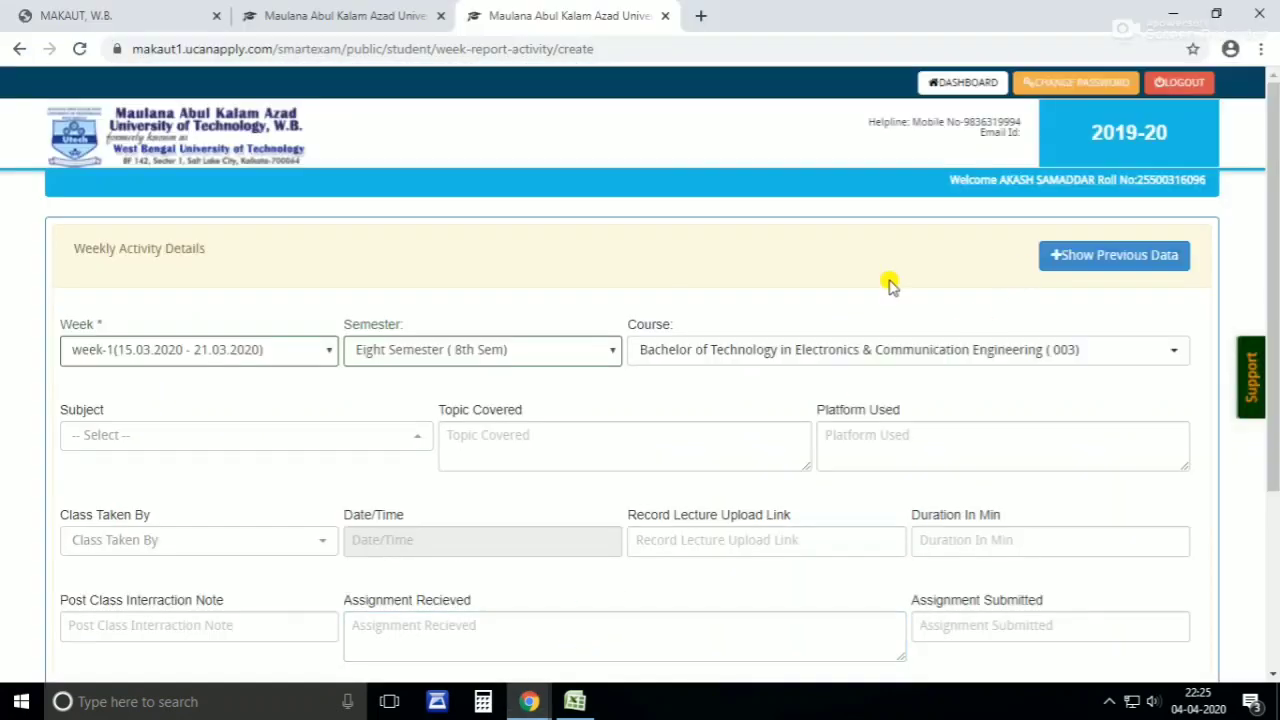
left_click(252, 453)
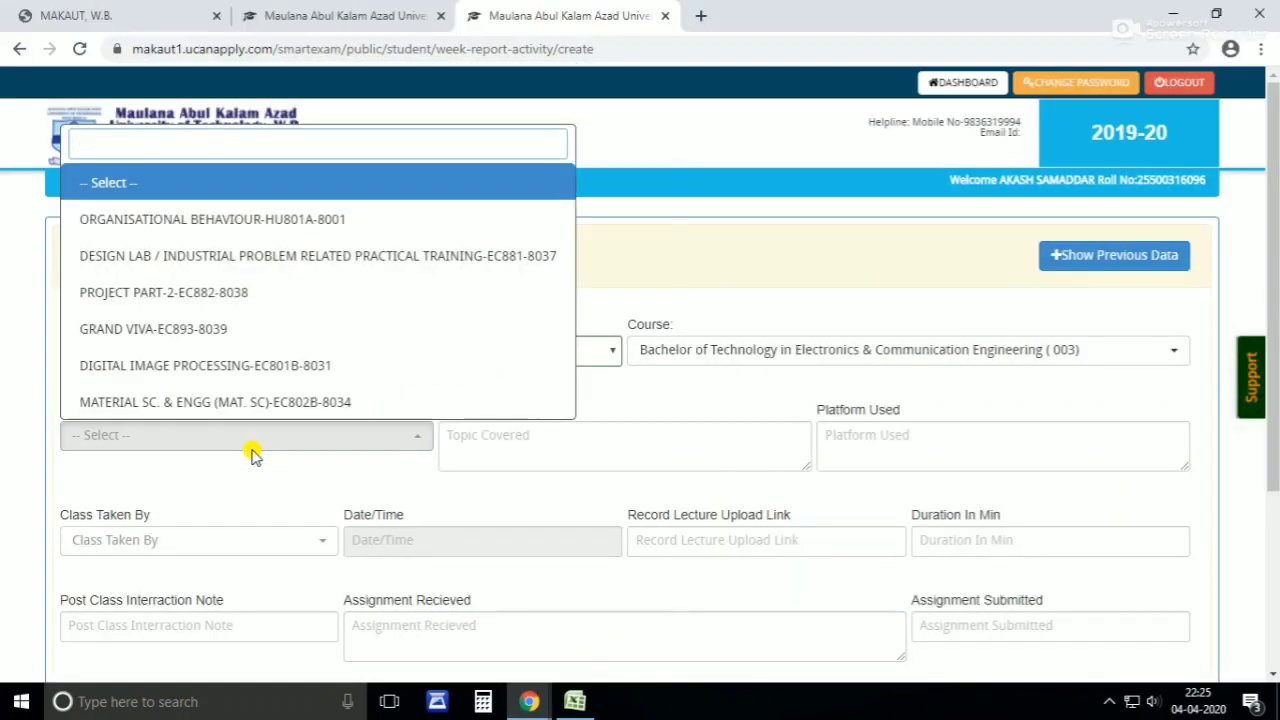
left_click(252, 453)
left_click(575, 701)
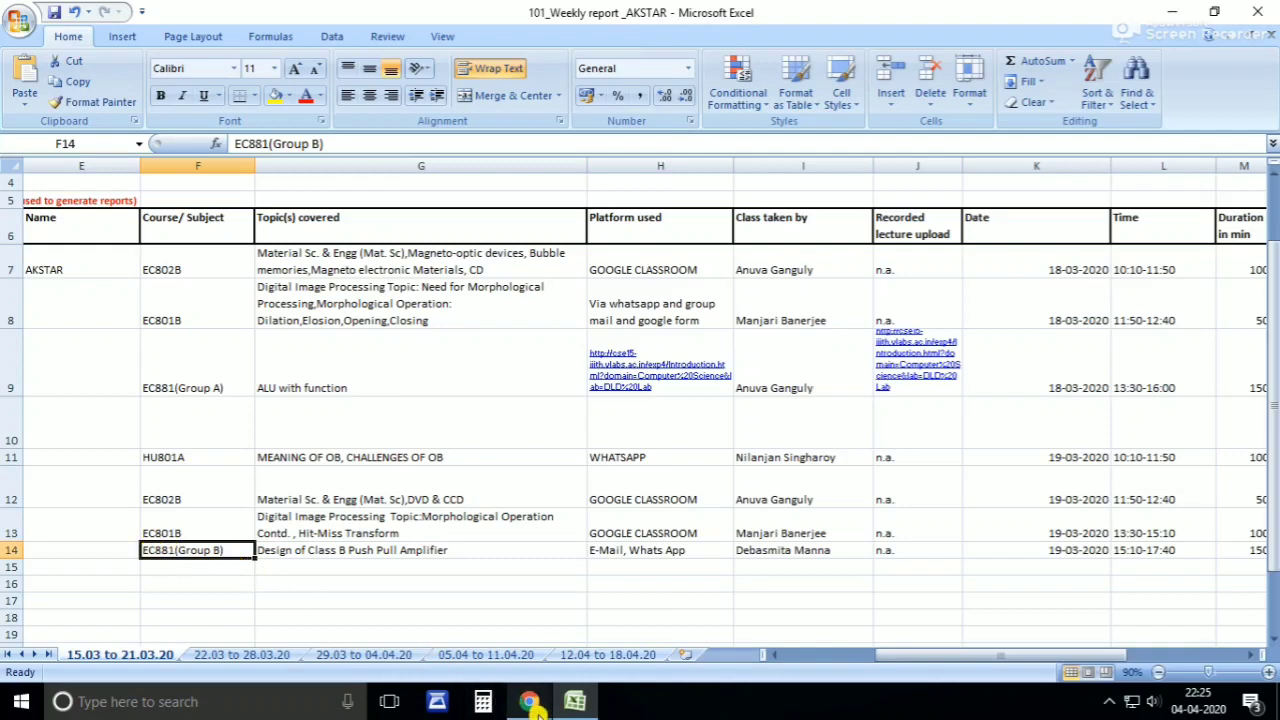
mouse_move(529, 701)
left_click(586, 620)
left_click(251, 434)
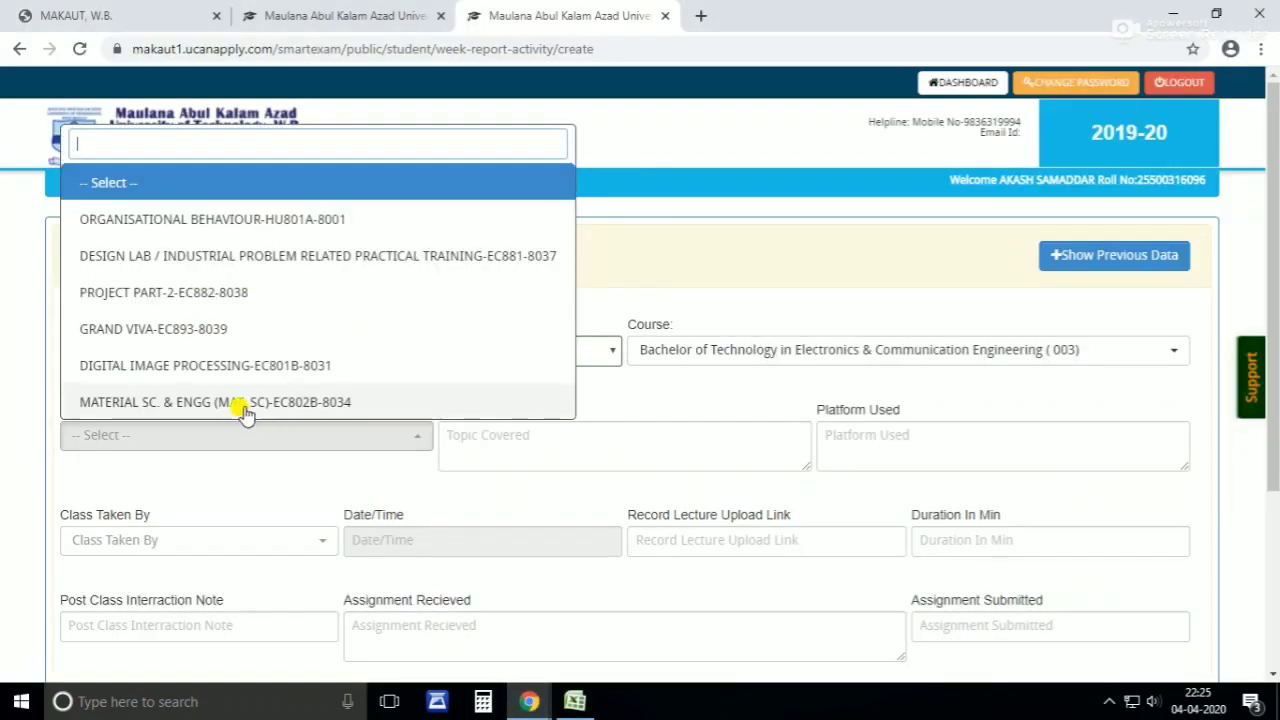
scroll(222, 390, "down", 1)
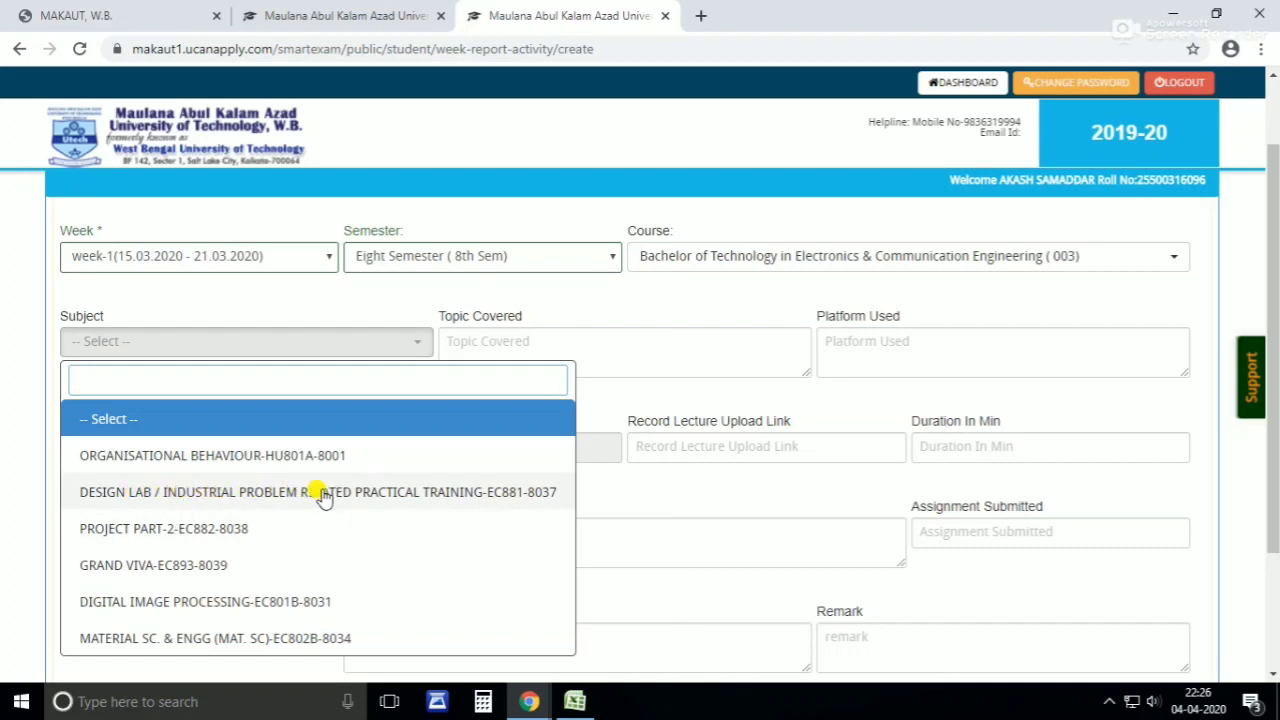
left_click(523, 494)
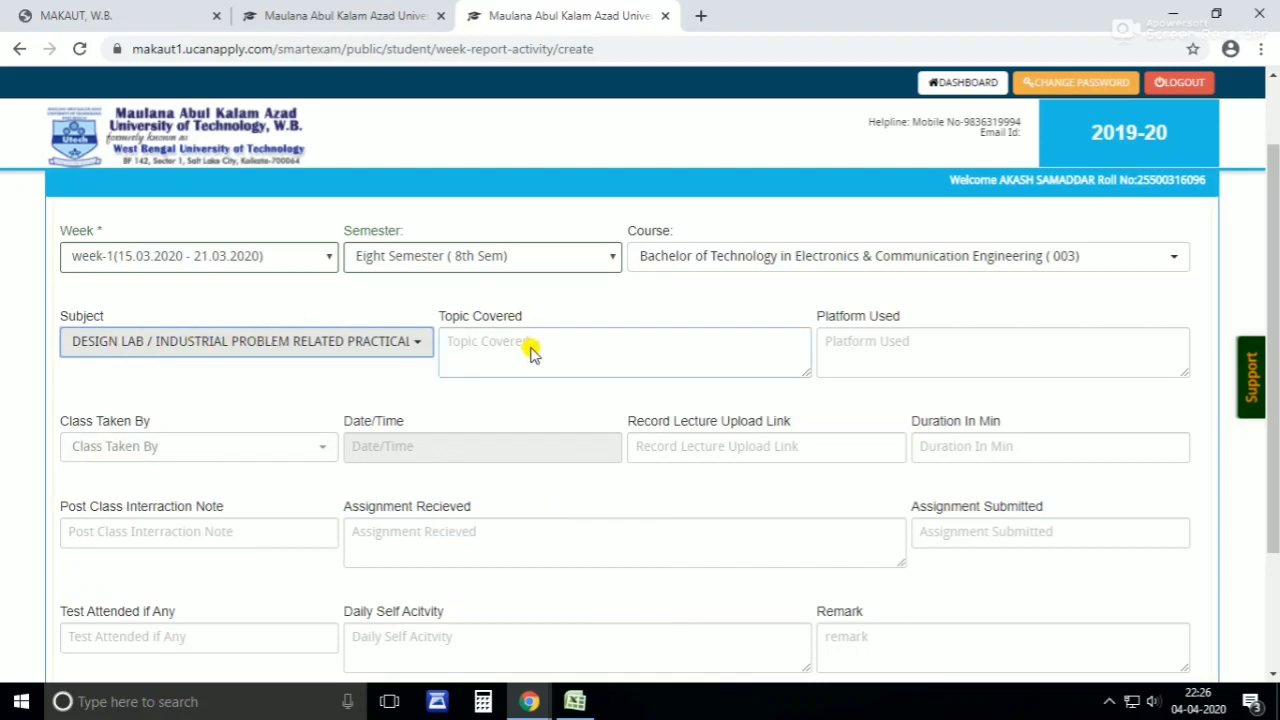
left_click(568, 360)
left_click(576, 701)
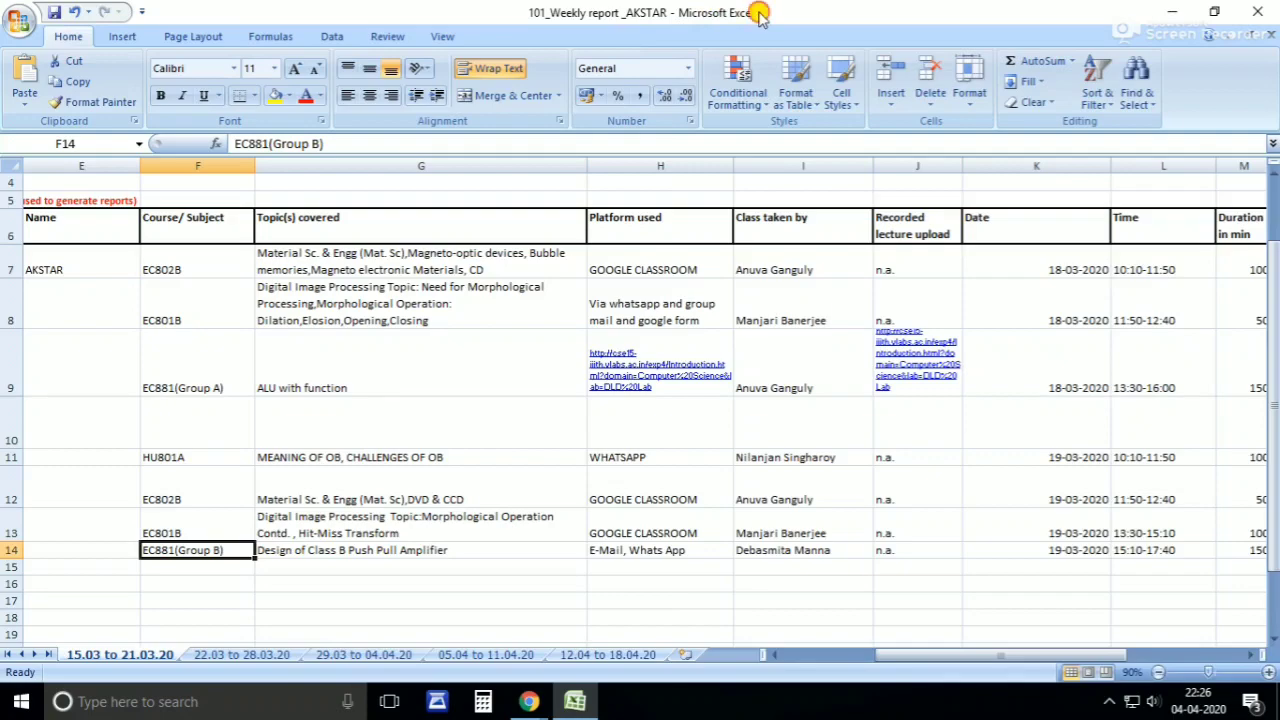
key("super+Left")
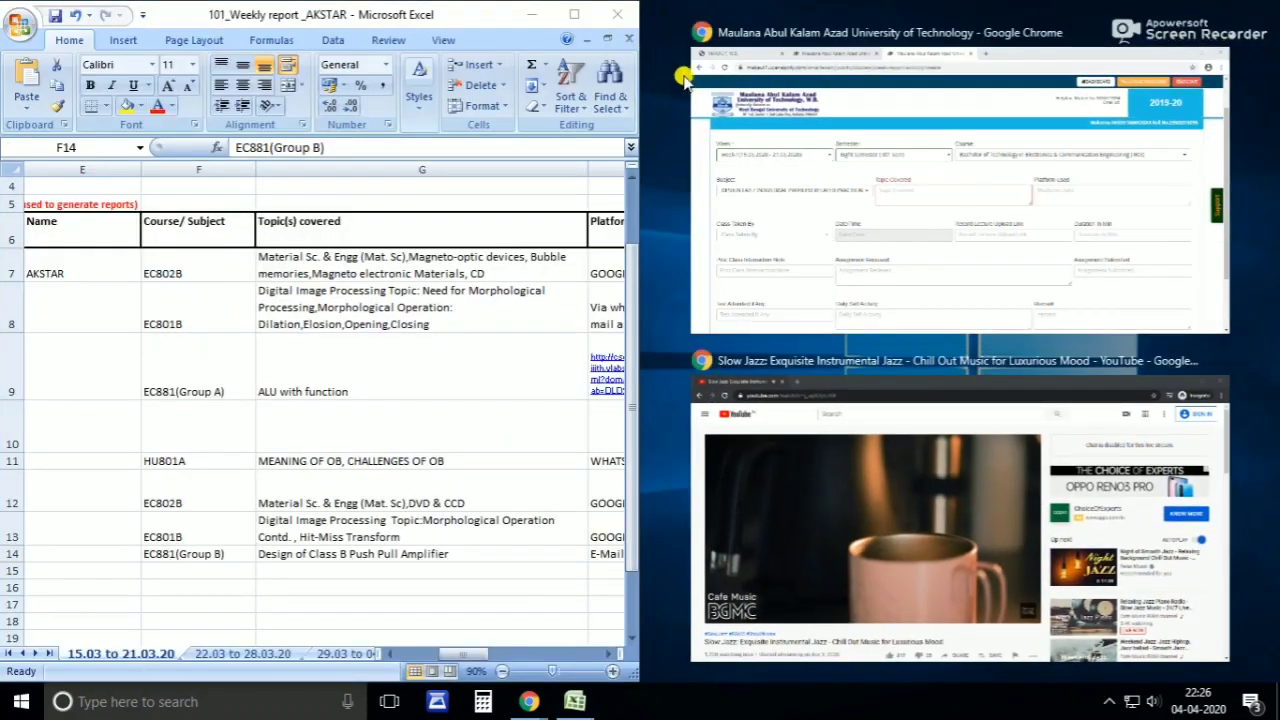
- Place the MAKAUT form beside Excel and select row 14 to copy its topic into Topic Covered
left_click(708, 104)
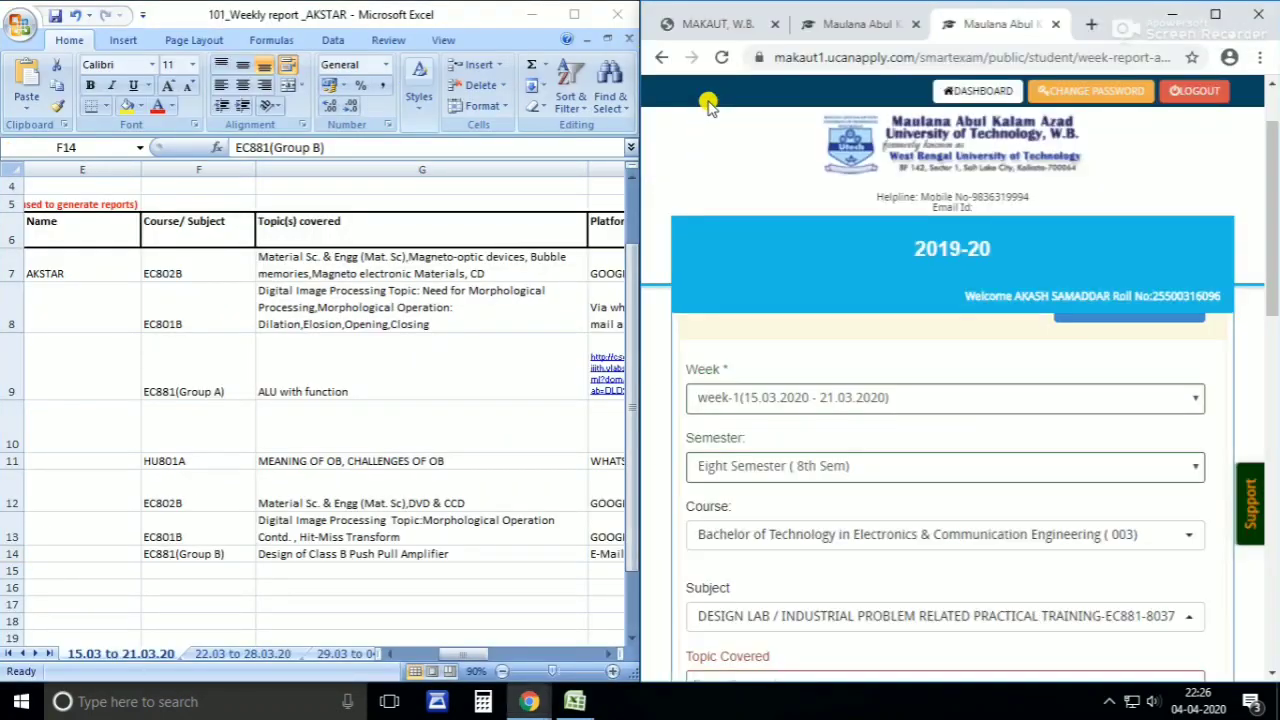
scroll(966, 388, "down", 4)
scroll(970, 392, "up", 2)
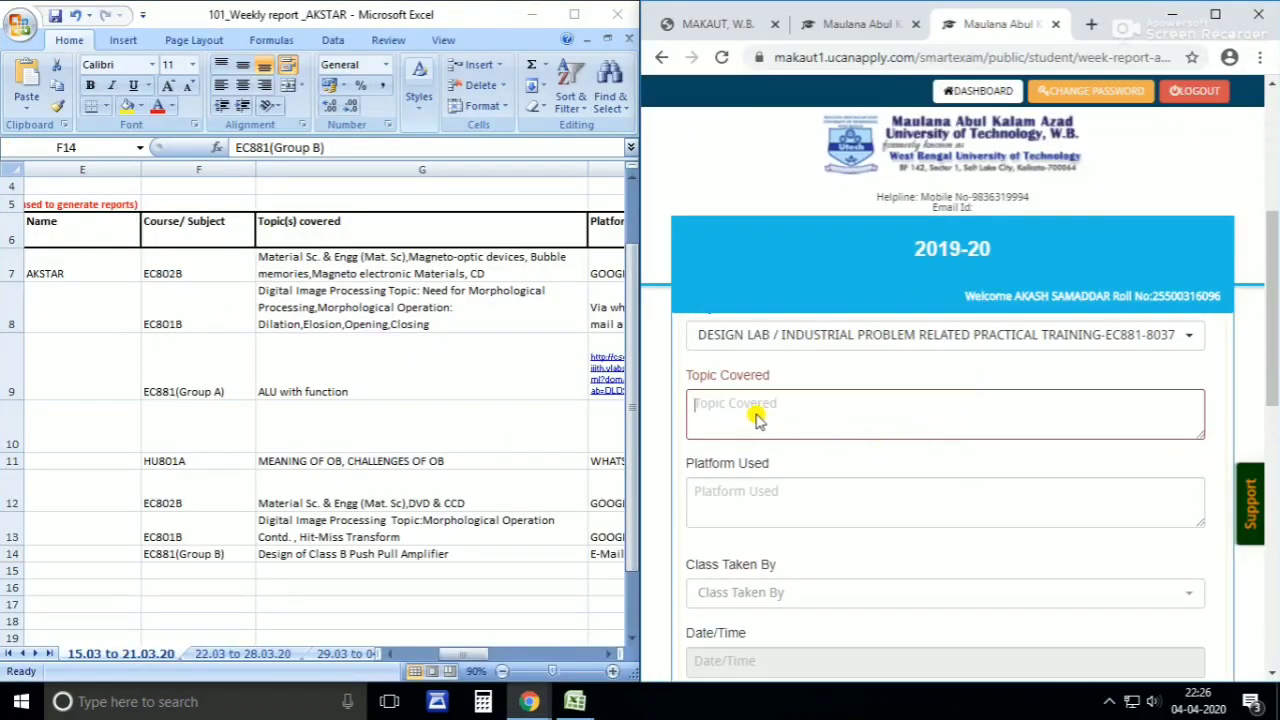
left_click(462, 656)
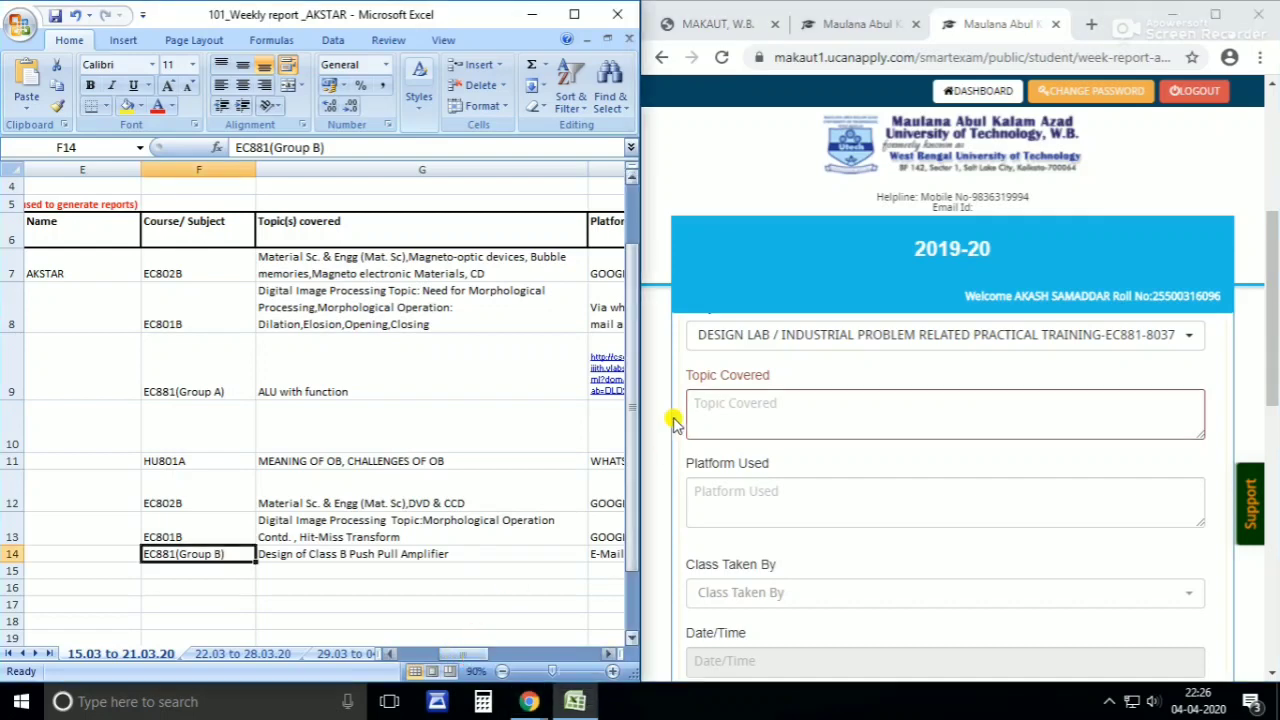
left_click(752, 410)
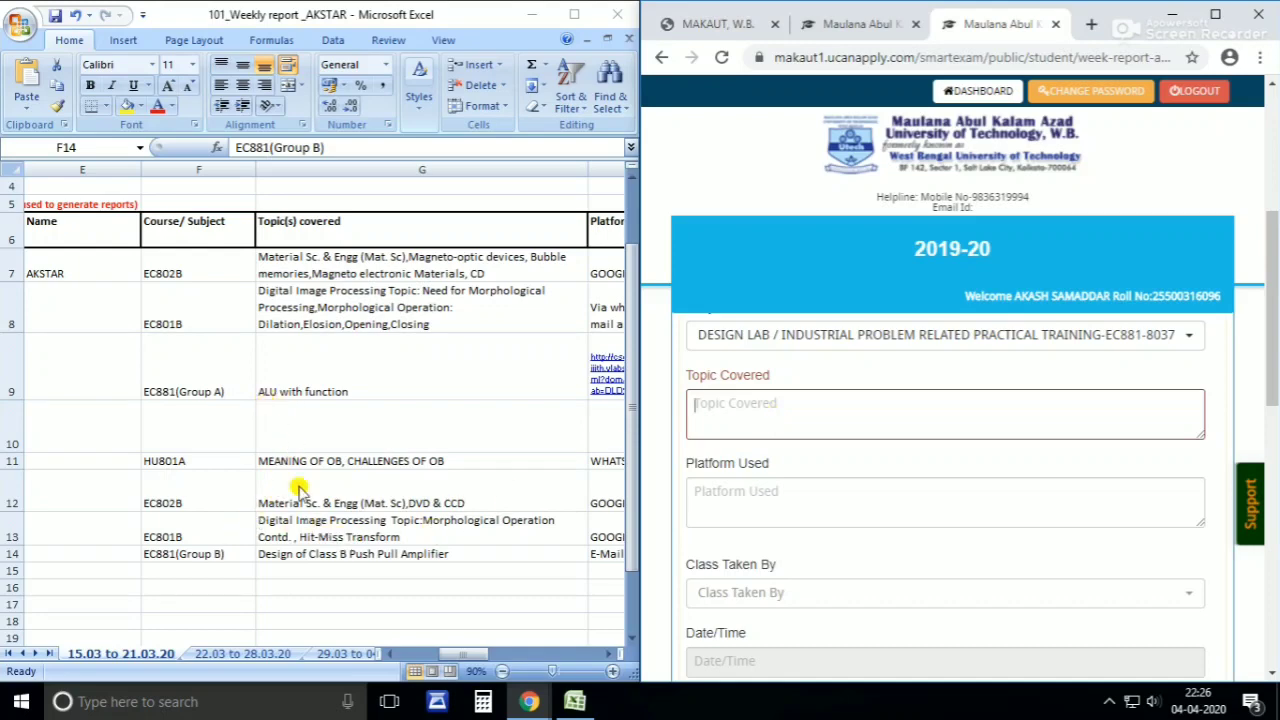
left_click(14, 560)
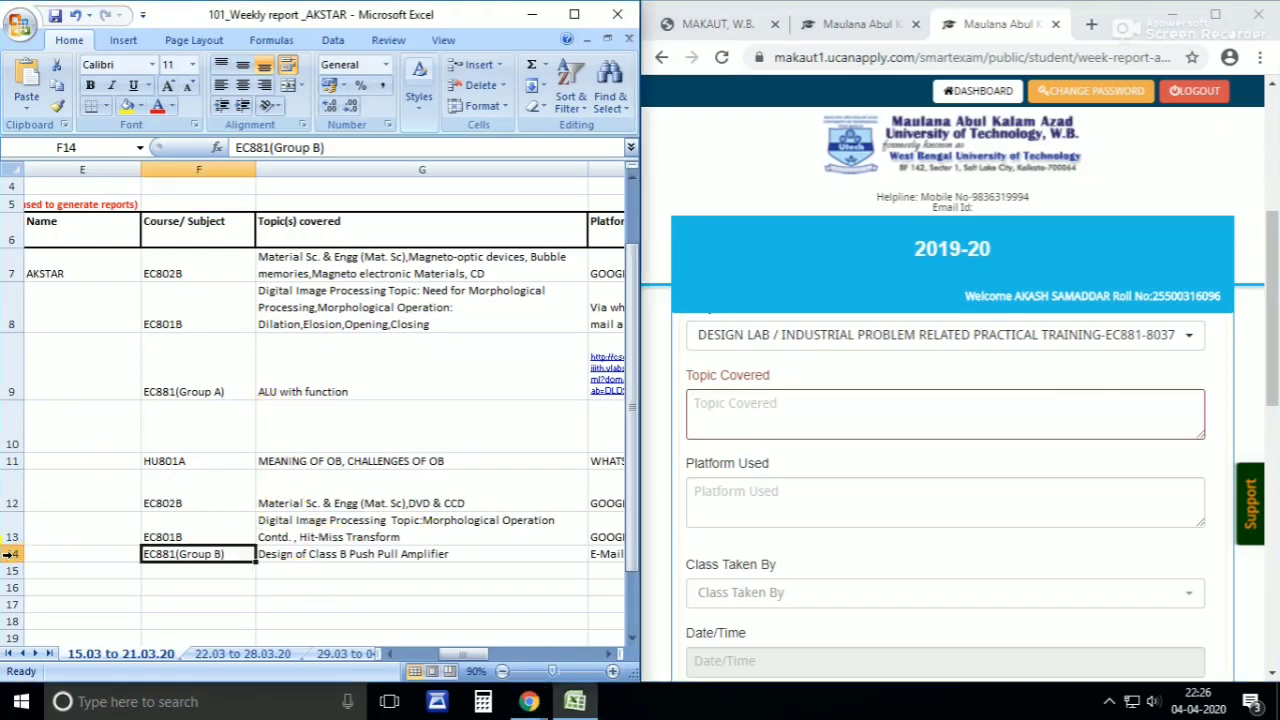
left_click(6, 554)
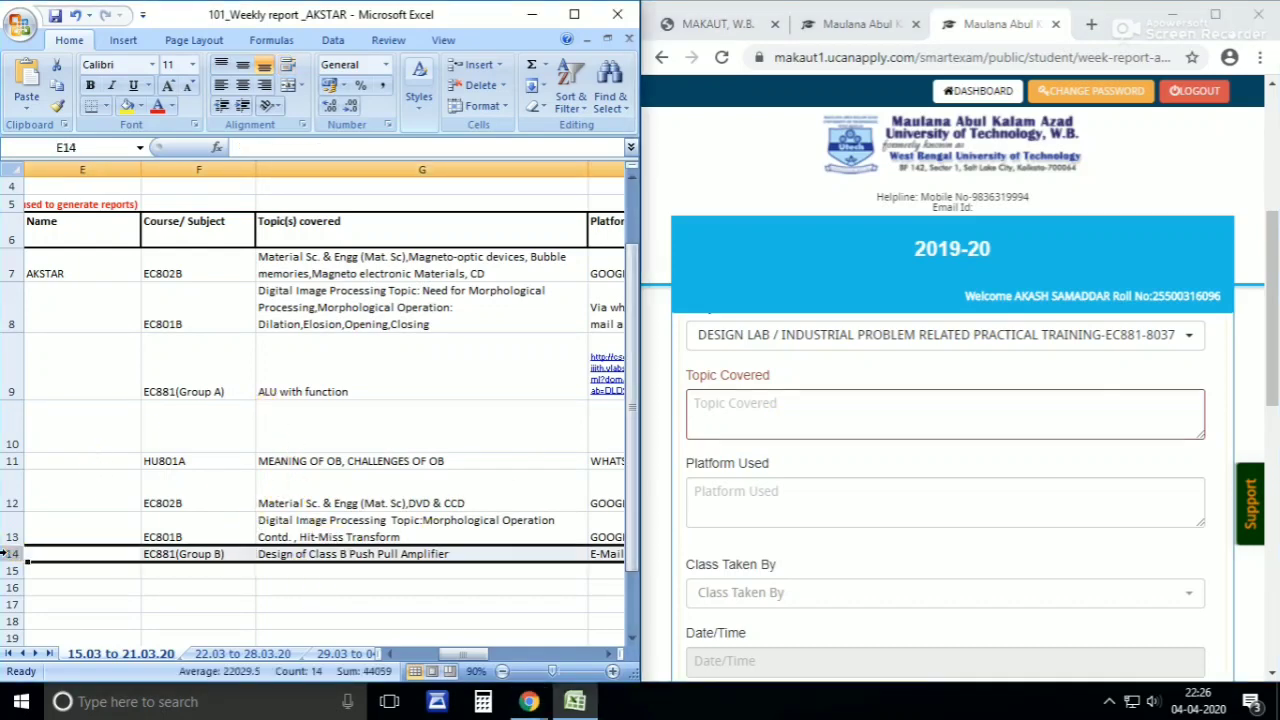
left_click(771, 411)
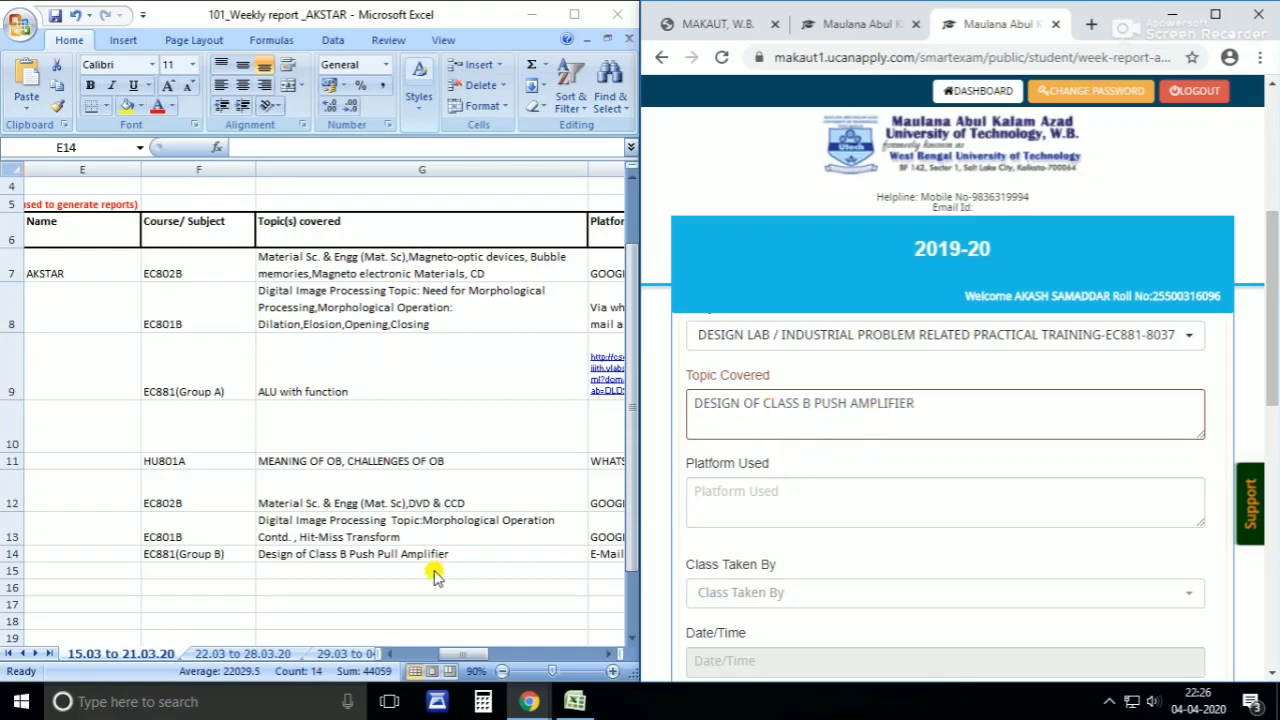
- Bring row 14's platform column into view and move to Platform Used for EMAIL AND WHATSAPP
left_click(606, 655)
left_click(606, 655)
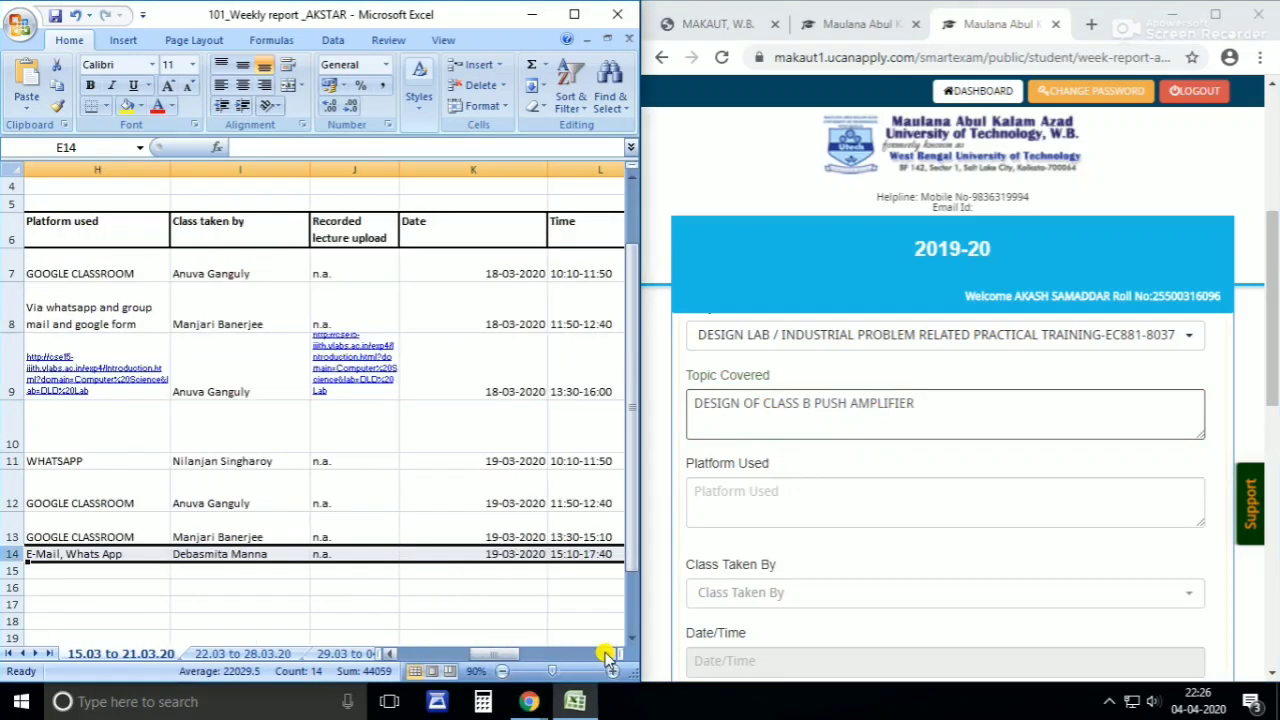
left_click(762, 500)
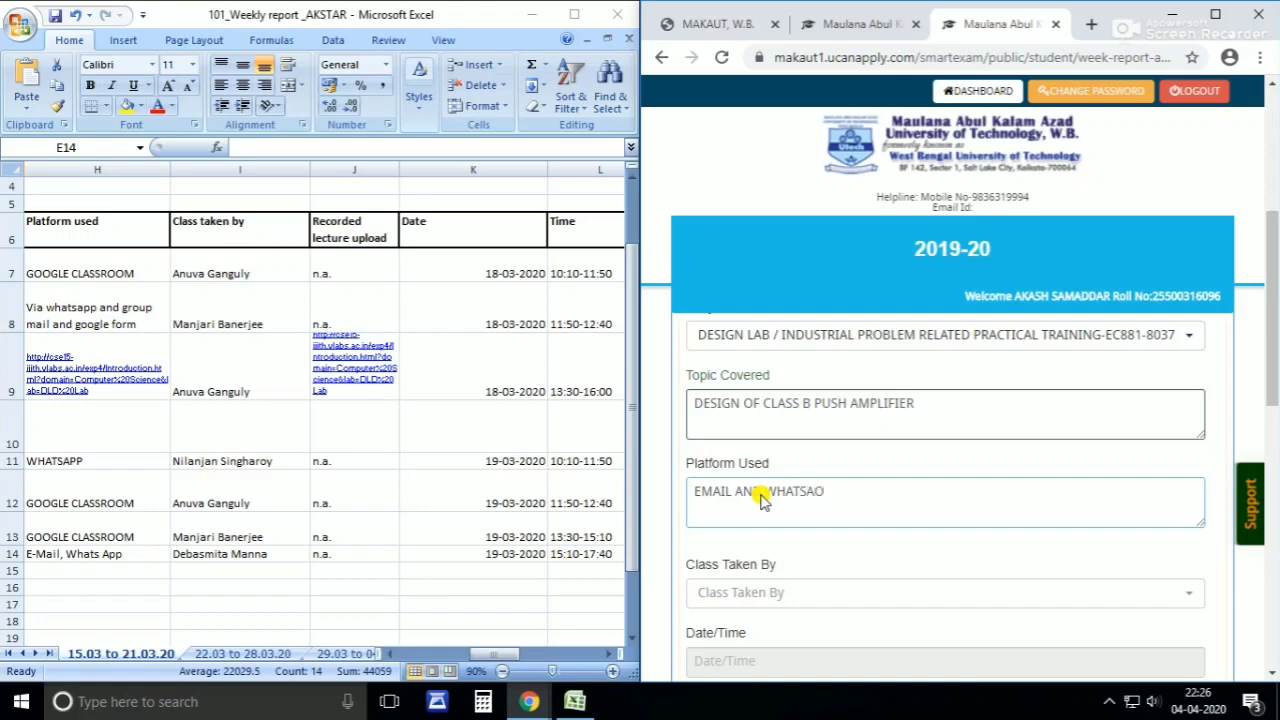
- Set Class Taken By to the teacher found by searching DEB
left_click(730, 593)
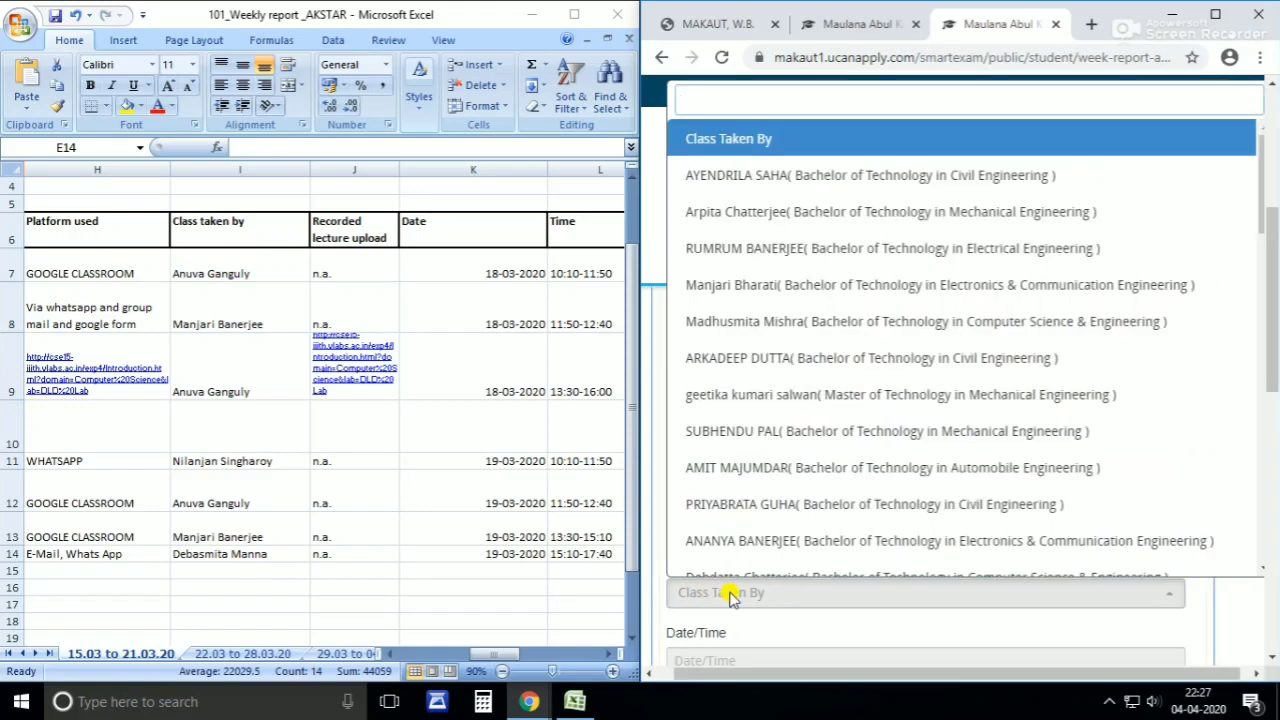
type("DEB")
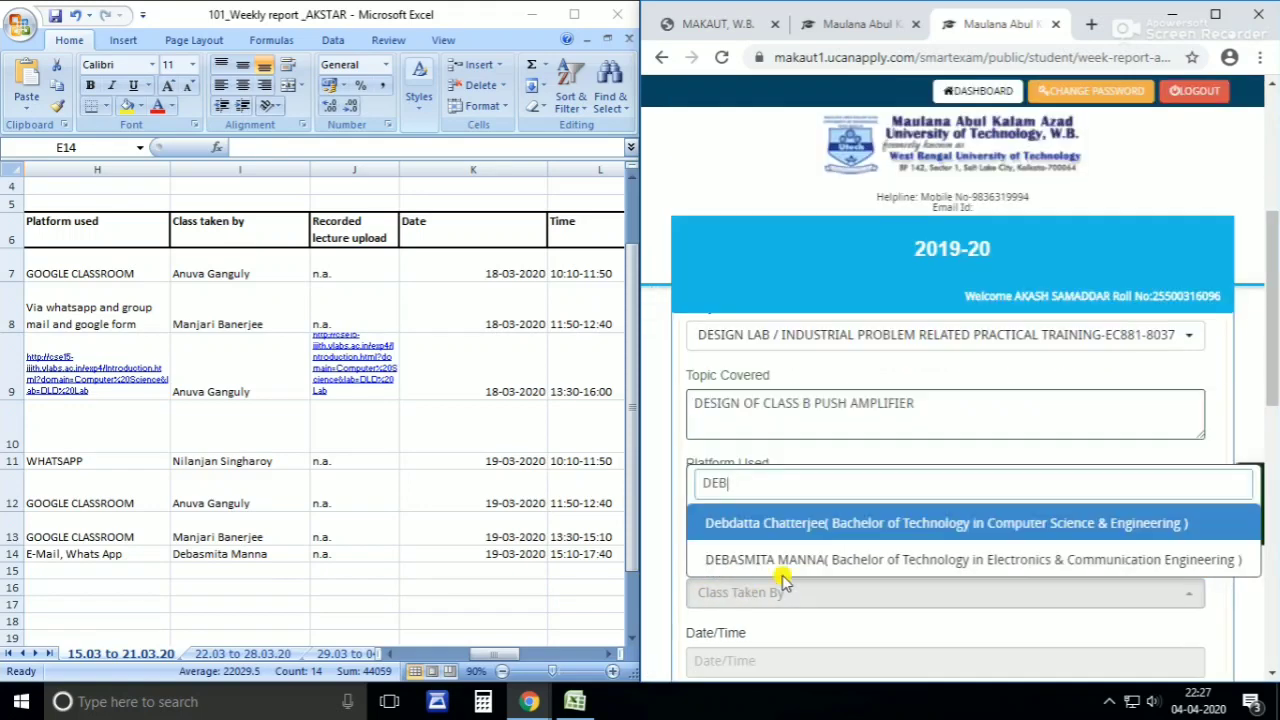
left_click(779, 565)
scroll(800, 560, "down", 2)
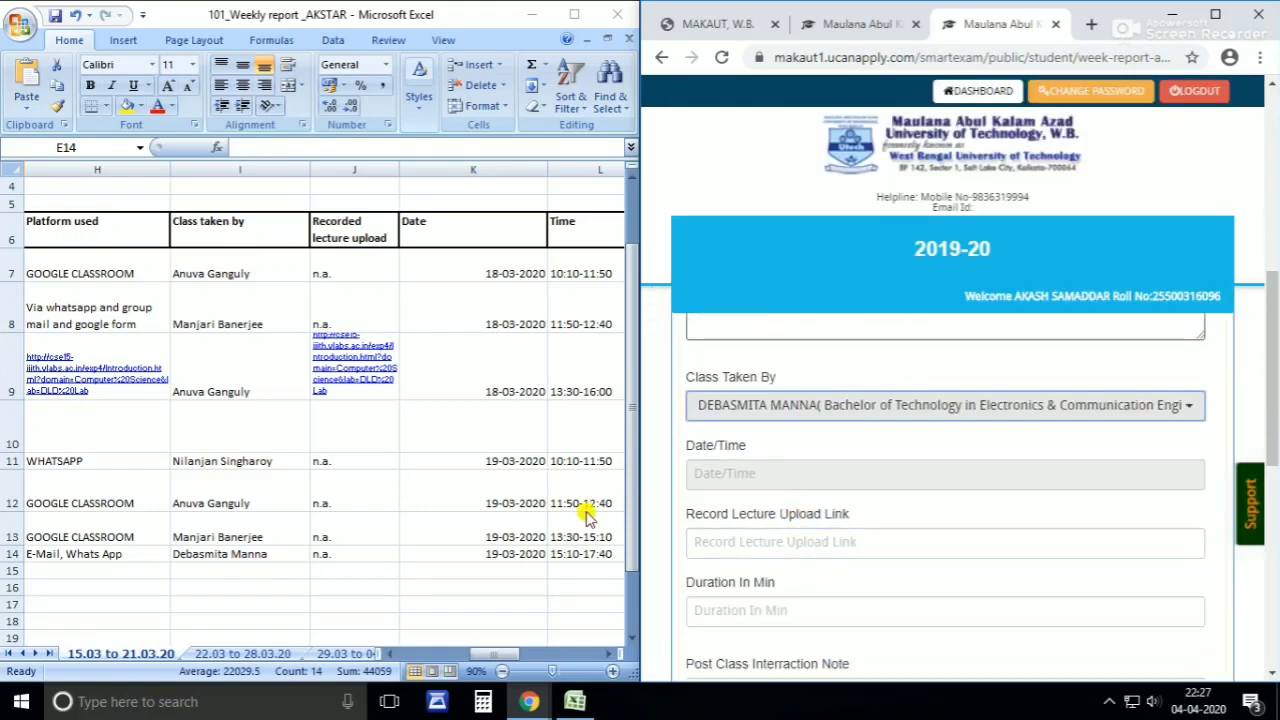
- Scroll the report to row 14's date and duration columns
left_click(609, 657)
left_click(610, 654)
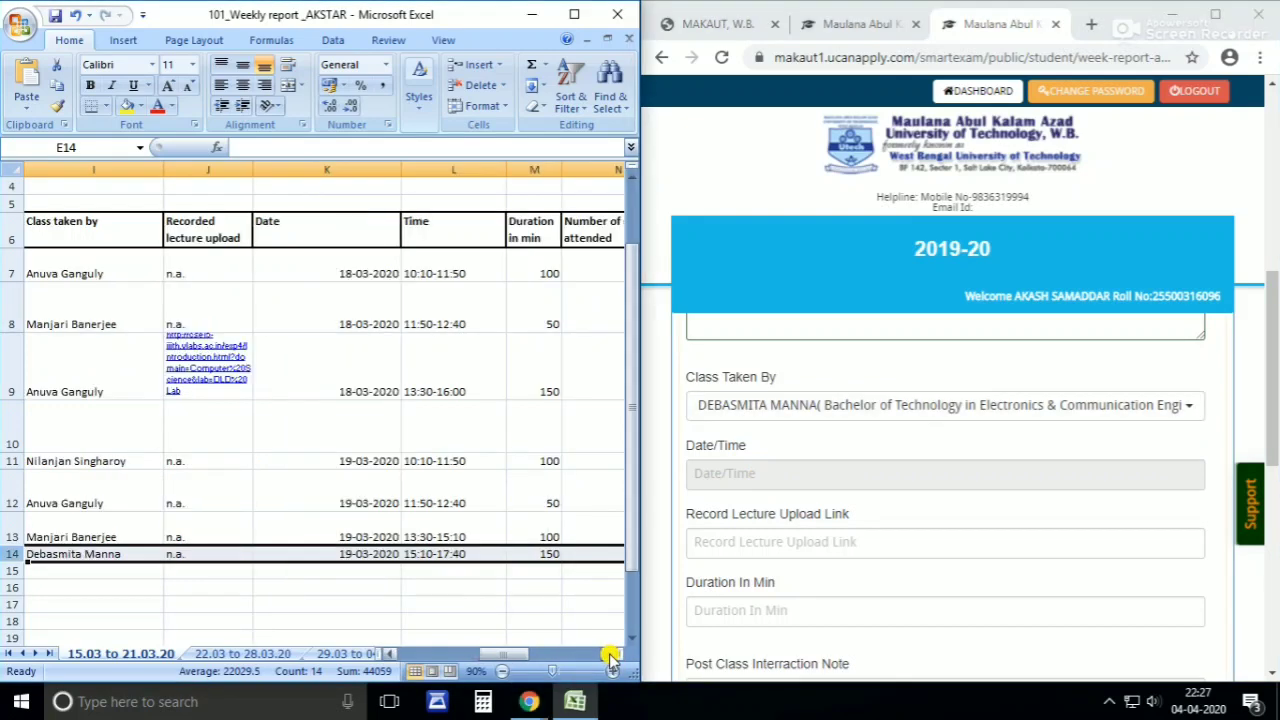
left_click(610, 654)
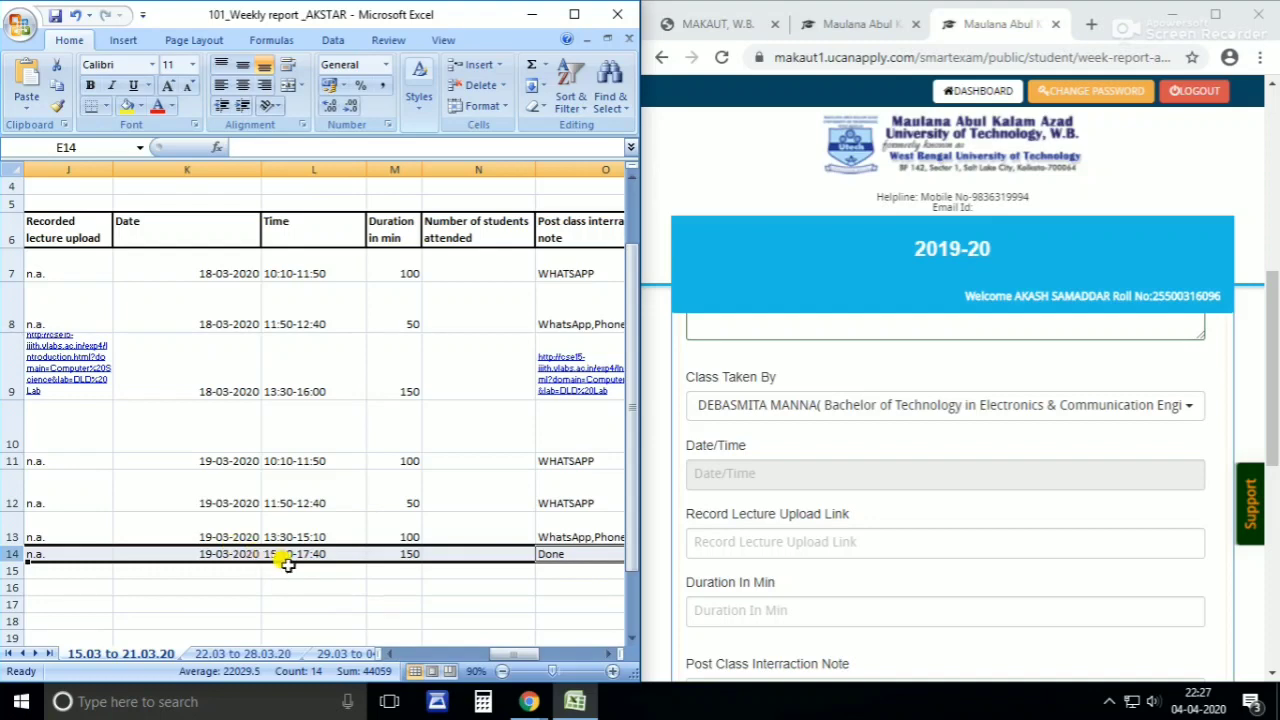
type("A")
left_click(610, 655)
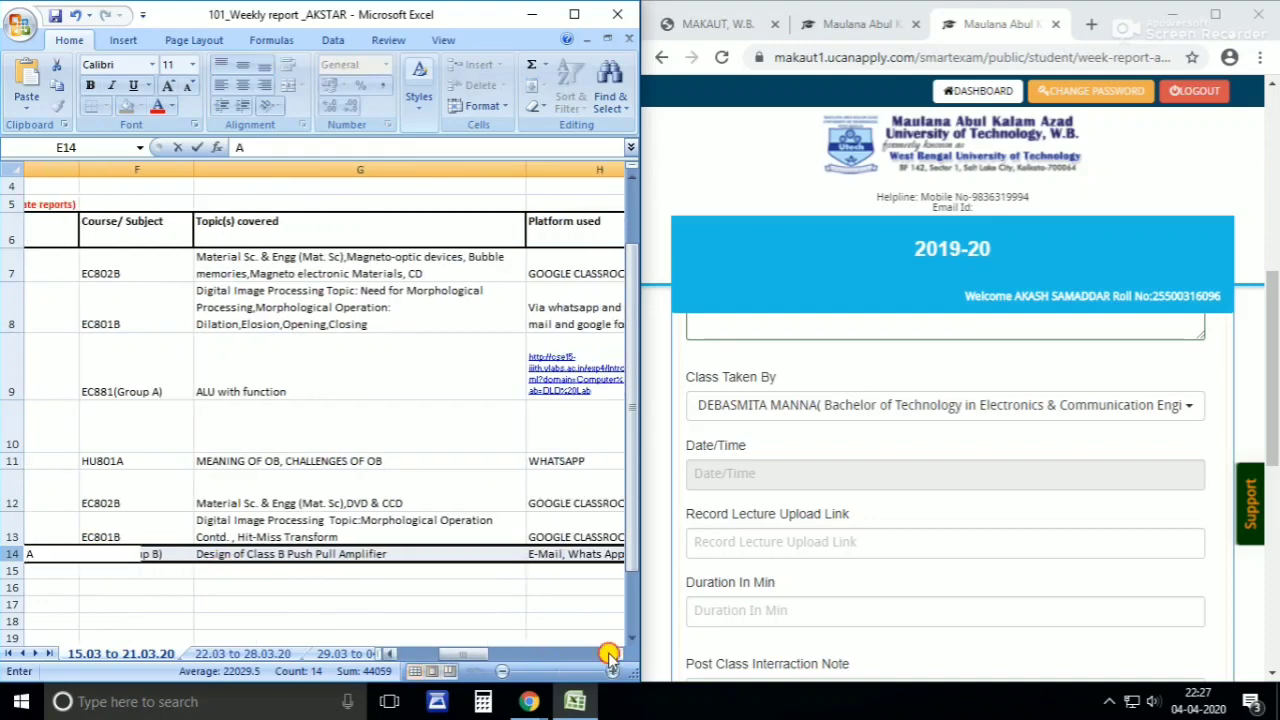
left_click(610, 655)
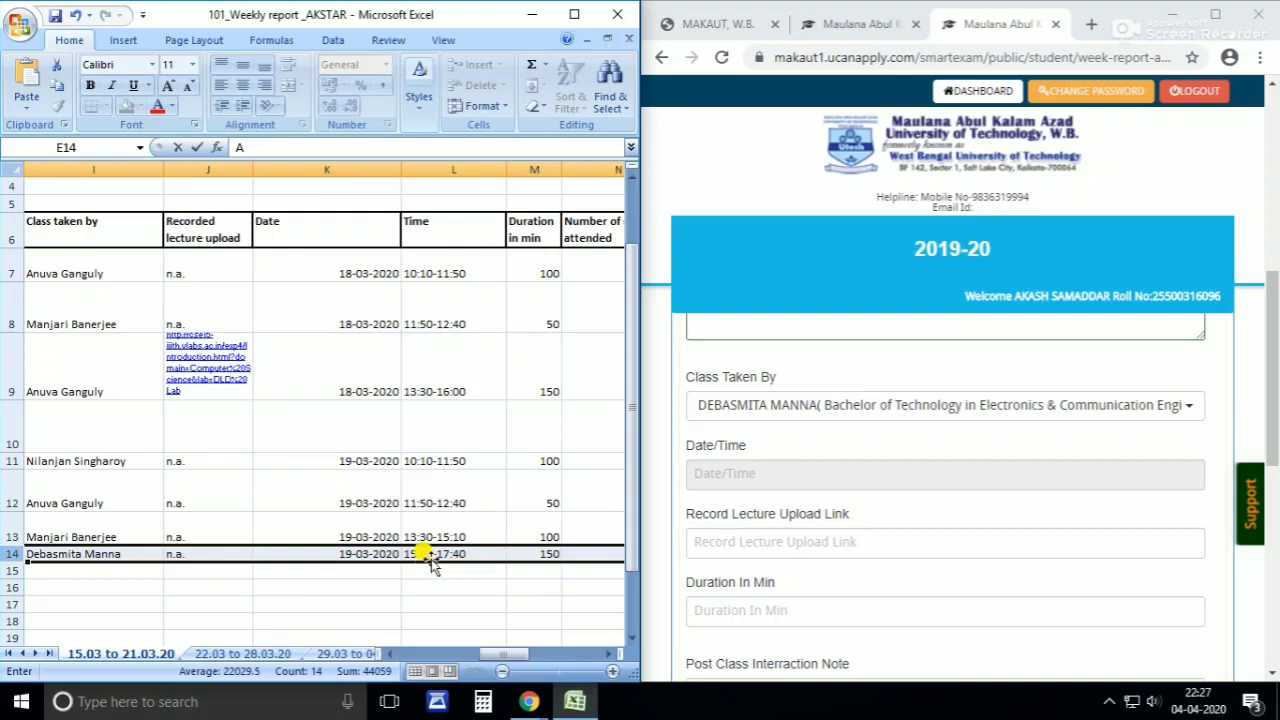
left_click(763, 476)
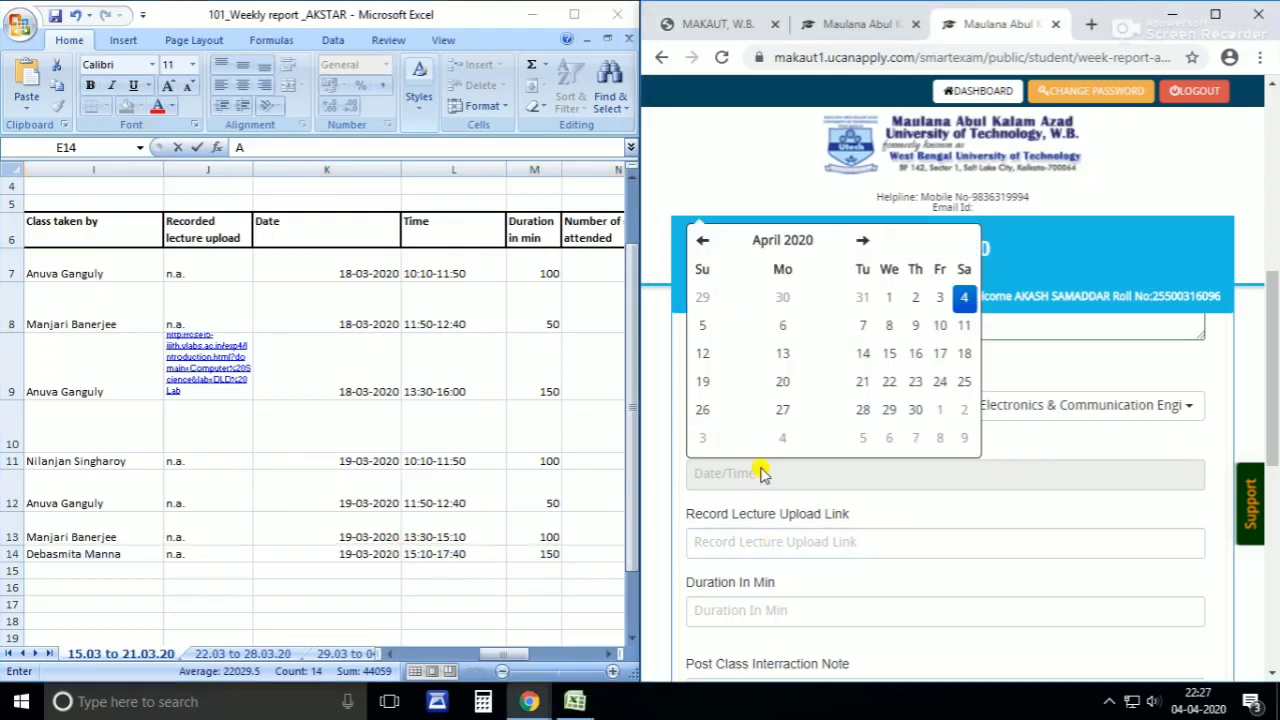
left_click(704, 241)
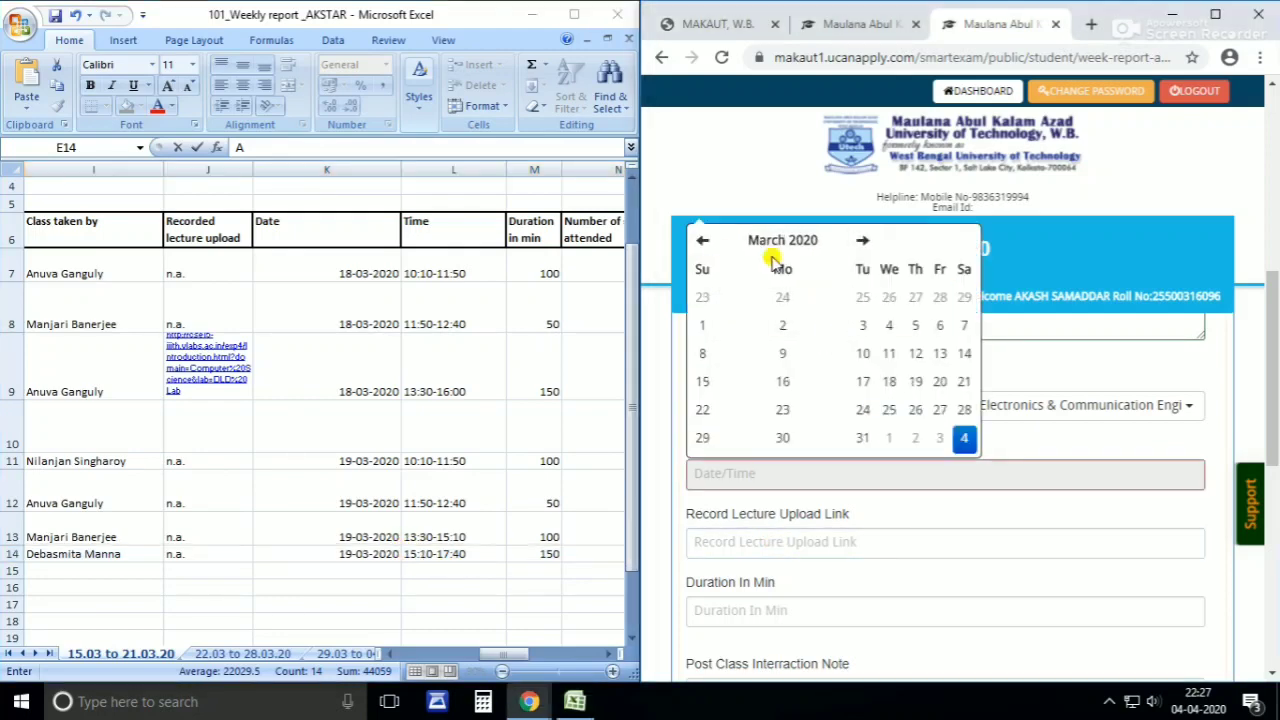
left_click(915, 381)
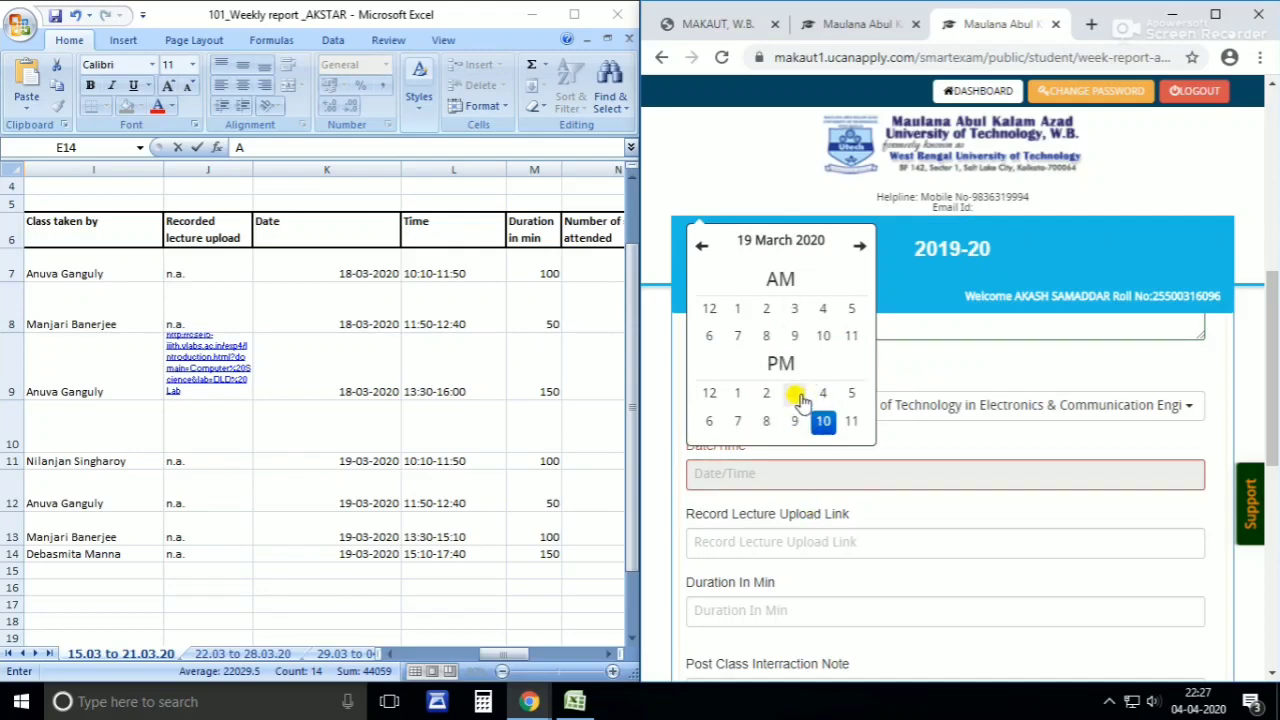
left_click(797, 395)
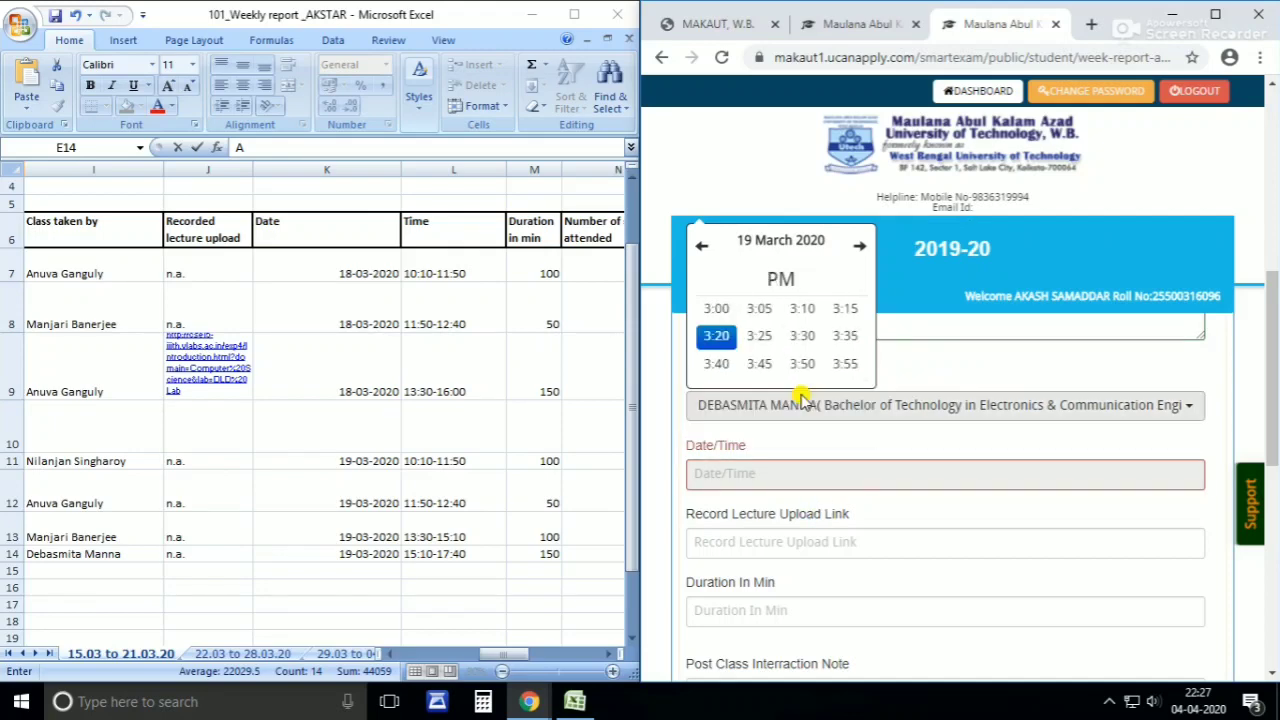
left_click(801, 310)
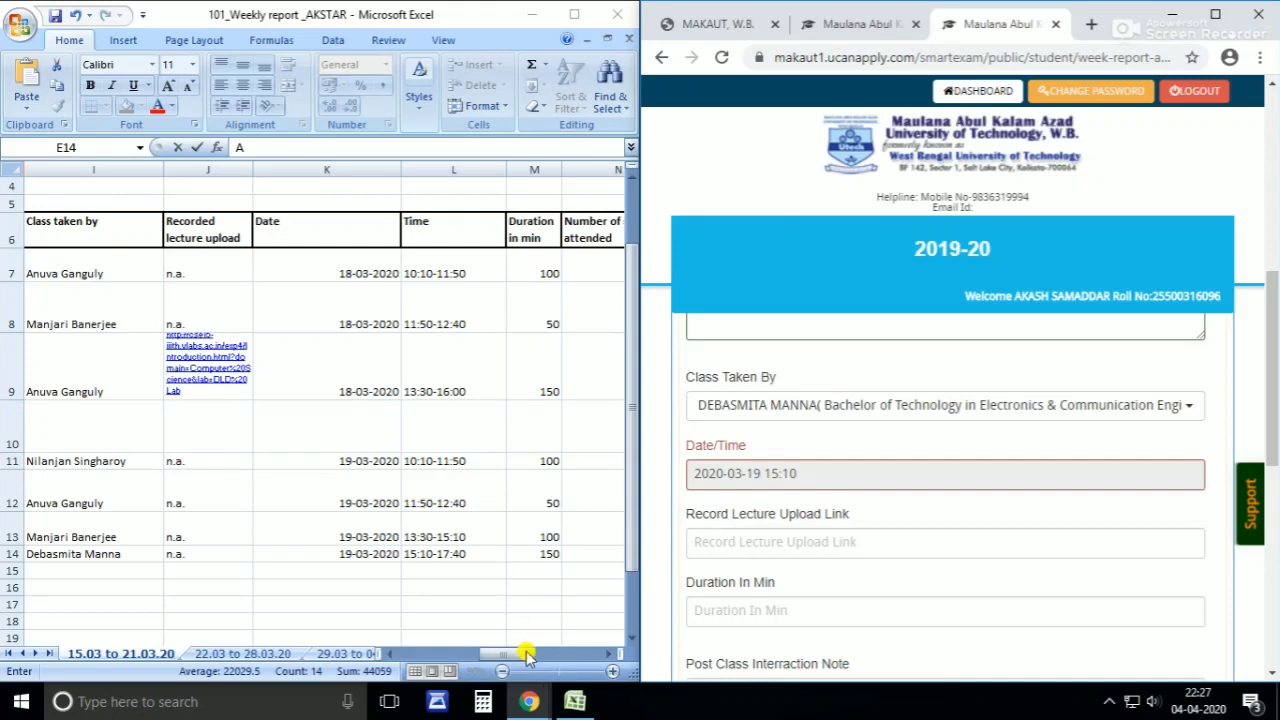
left_click(65, 556)
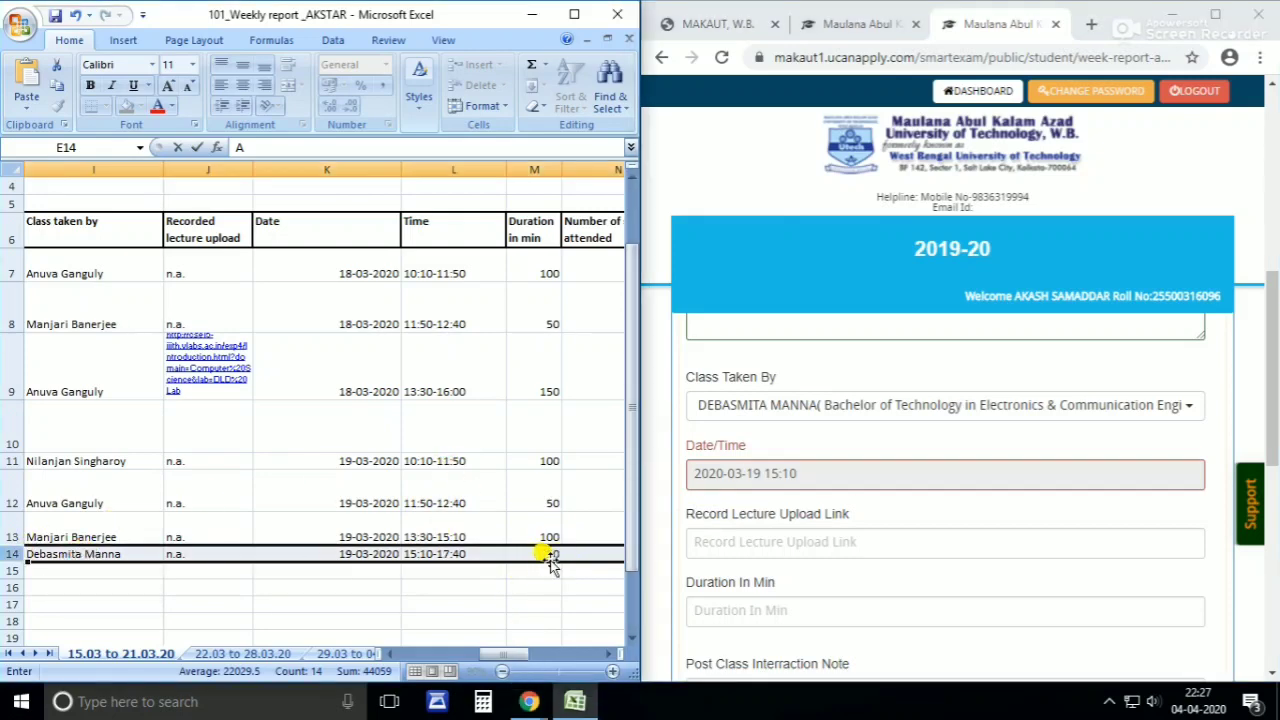
left_click(727, 610)
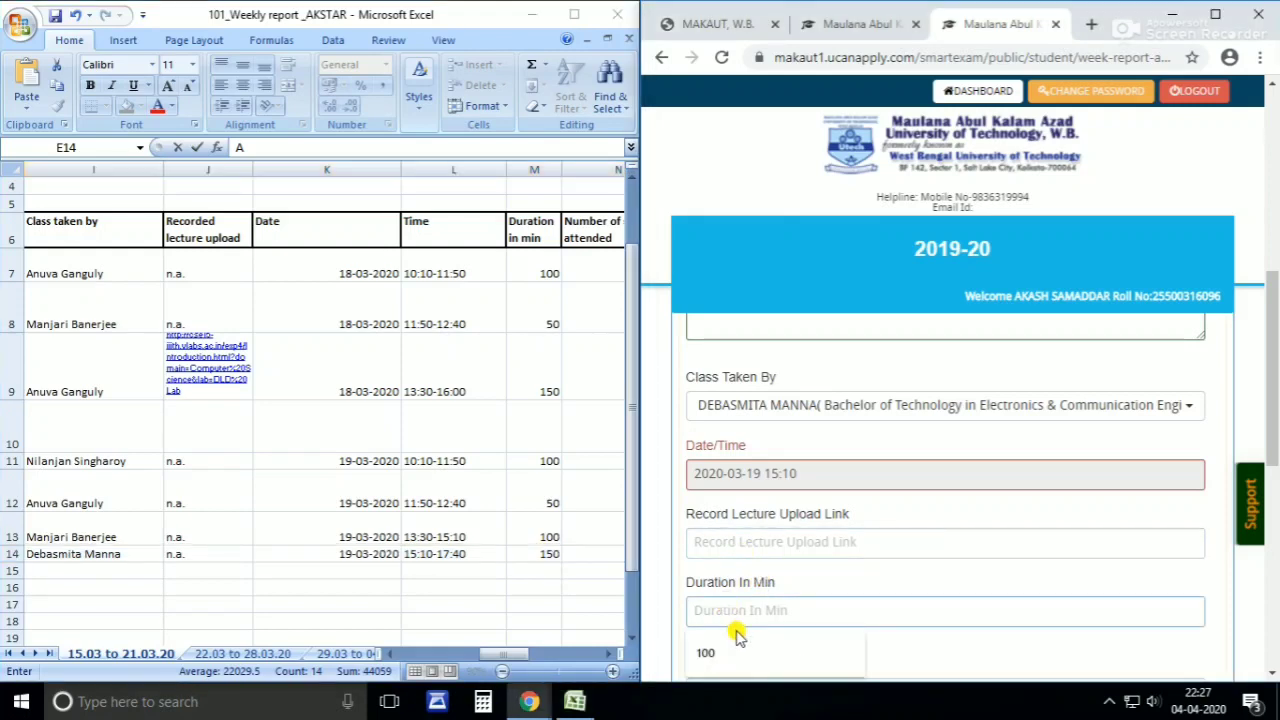
type("150")
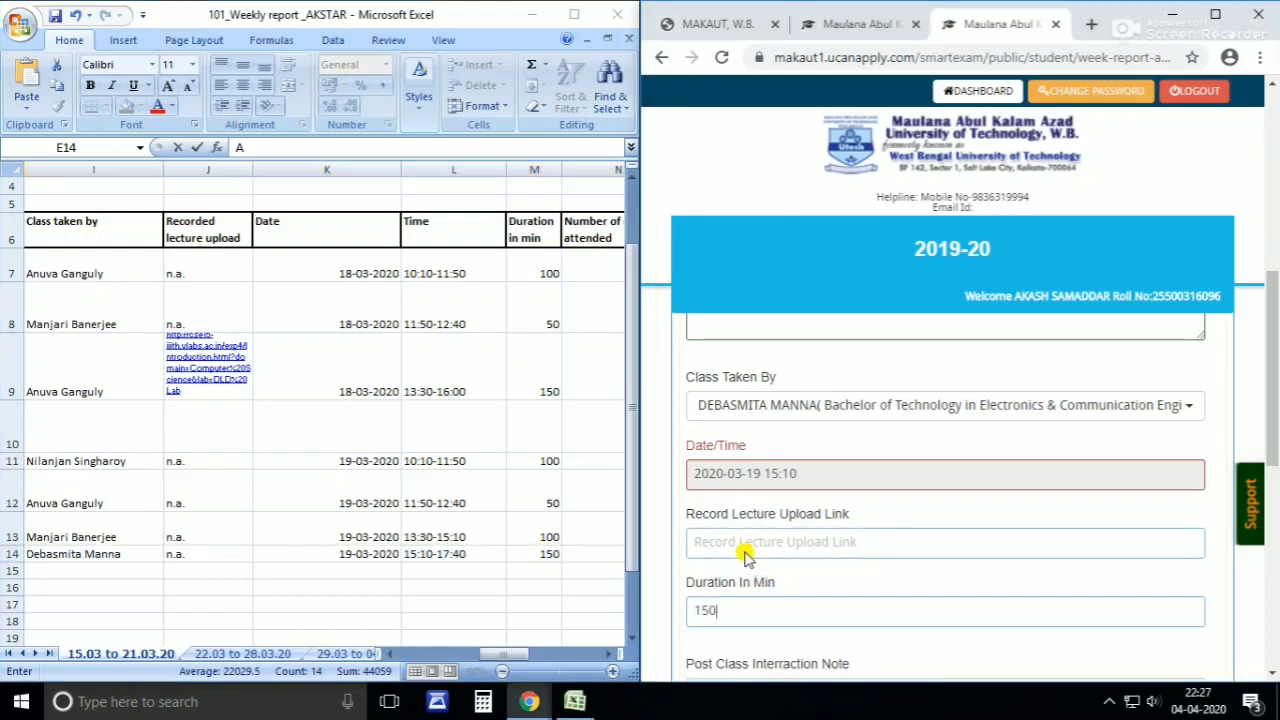
left_click_drag(495, 654, 400, 655)
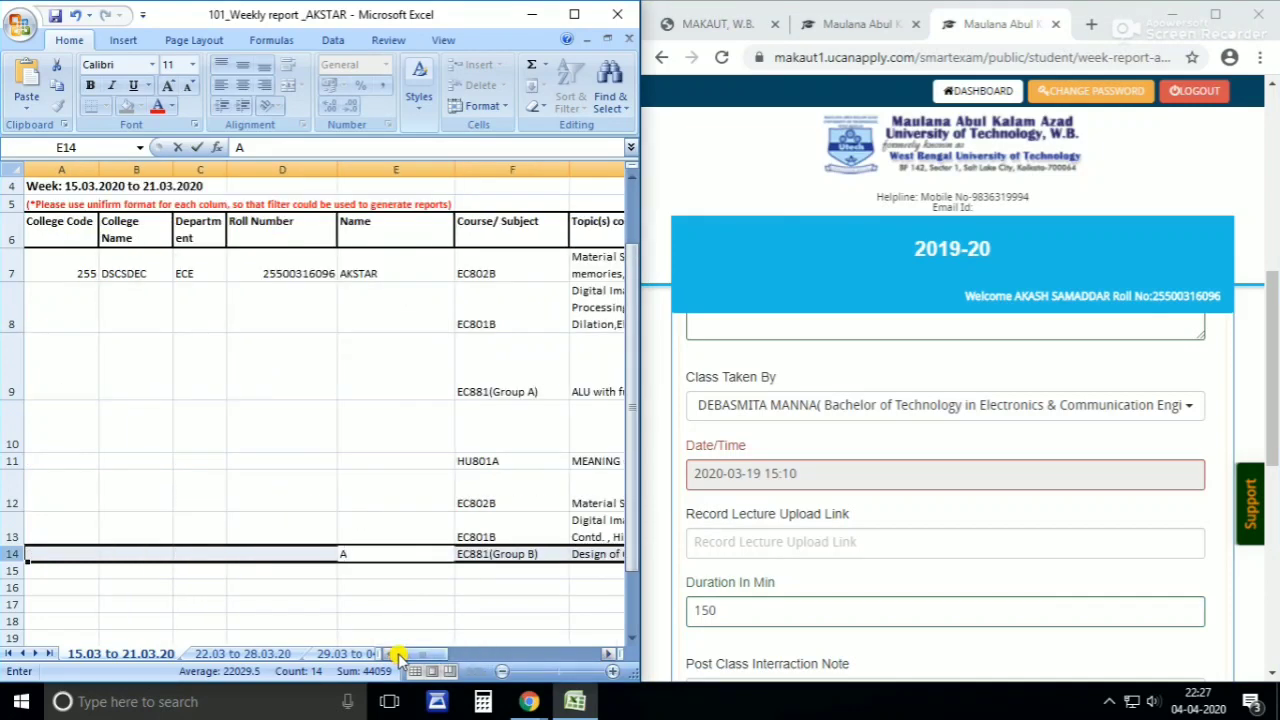
- Set Record Lecture Upload Link to NA, matching row 14's recorded lecture value
left_click(610, 655)
left_click(610, 655)
left_click(611, 656)
left_click(611, 656)
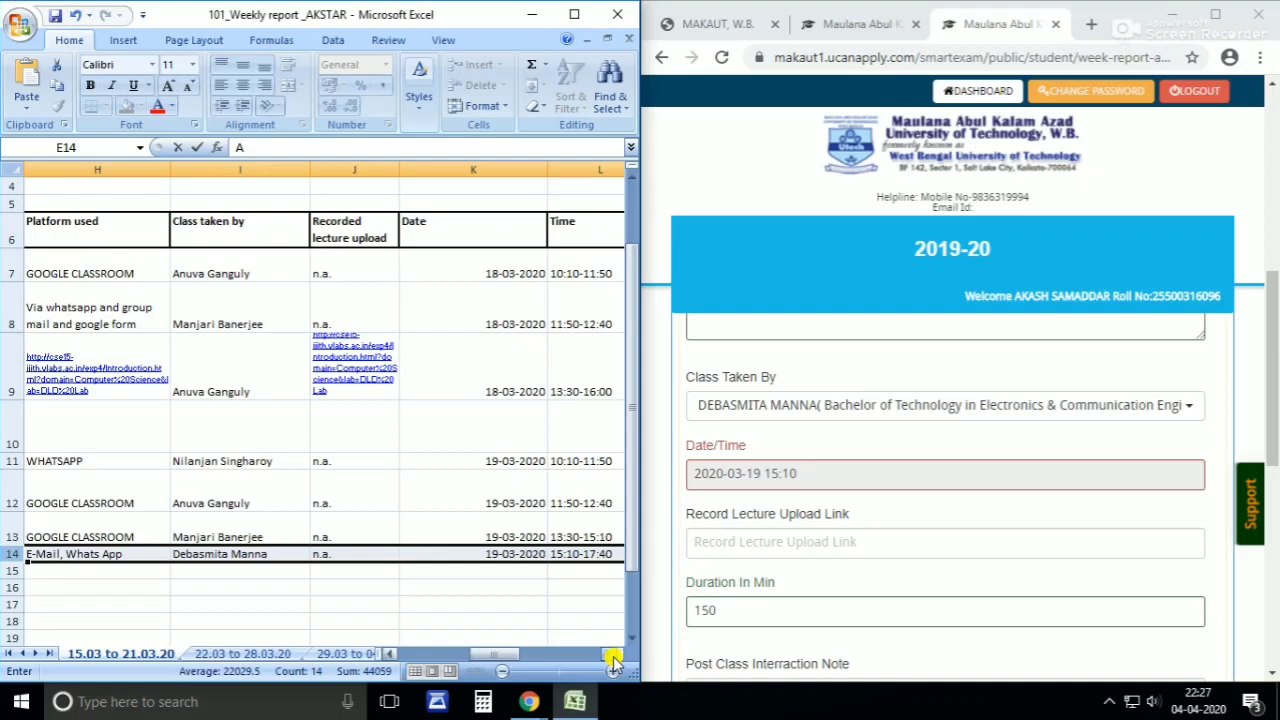
left_click(345, 553)
left_click(686, 516)
left_click(721, 546)
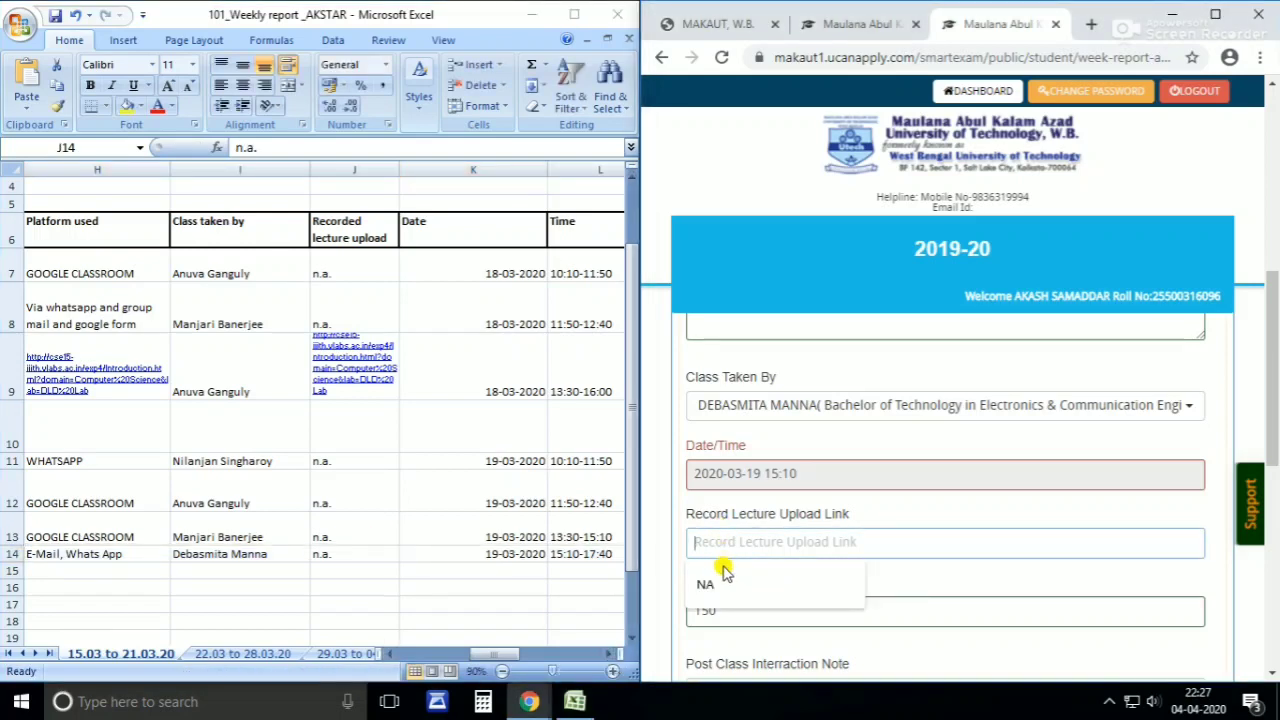
left_click(722, 577)
scroll(720, 600, "down", 2)
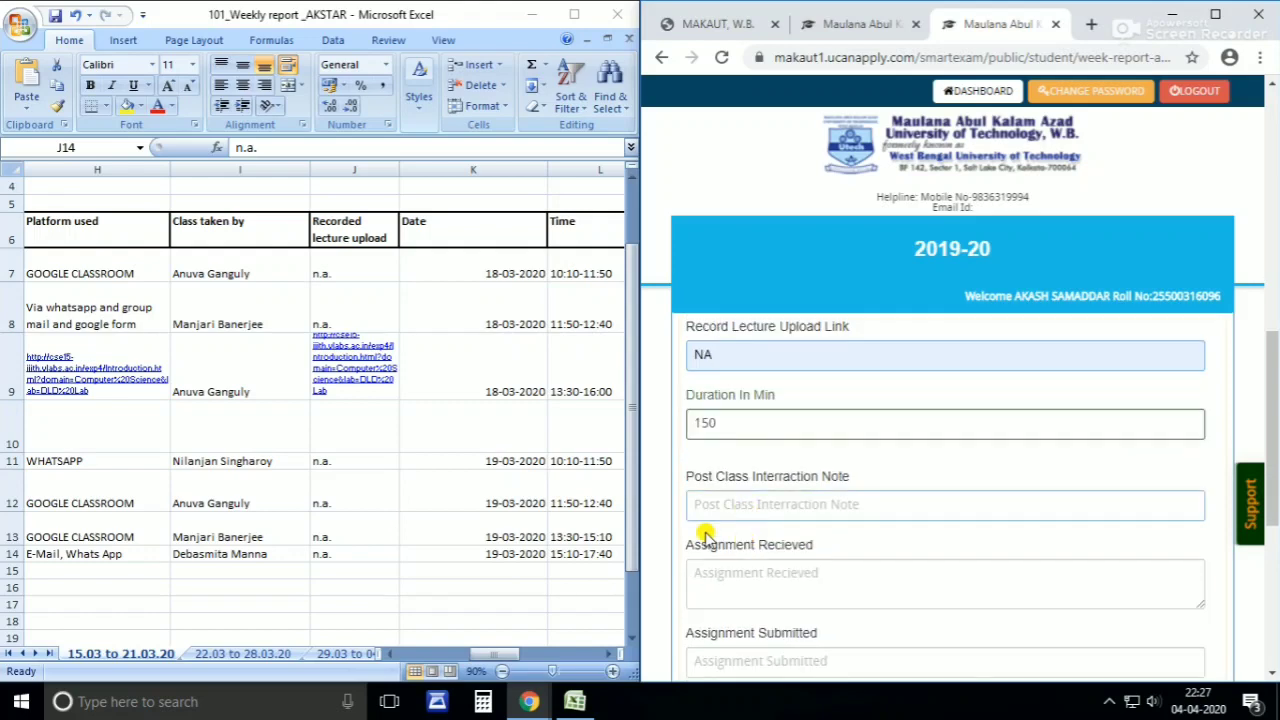
- Enter DONE as the Post Class Interaction Note
left_click(611, 653)
left_click(611, 653)
left_click(611, 653)
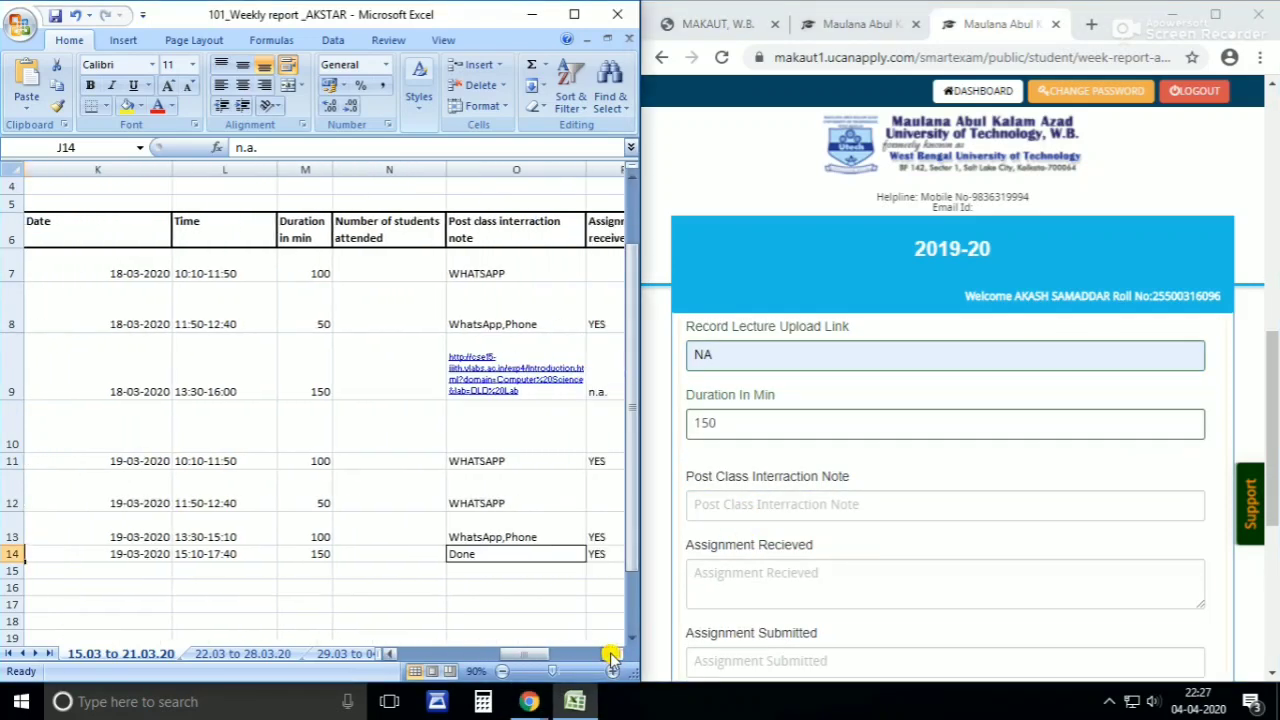
left_click(611, 653)
left_click(611, 653)
left_click(611, 653)
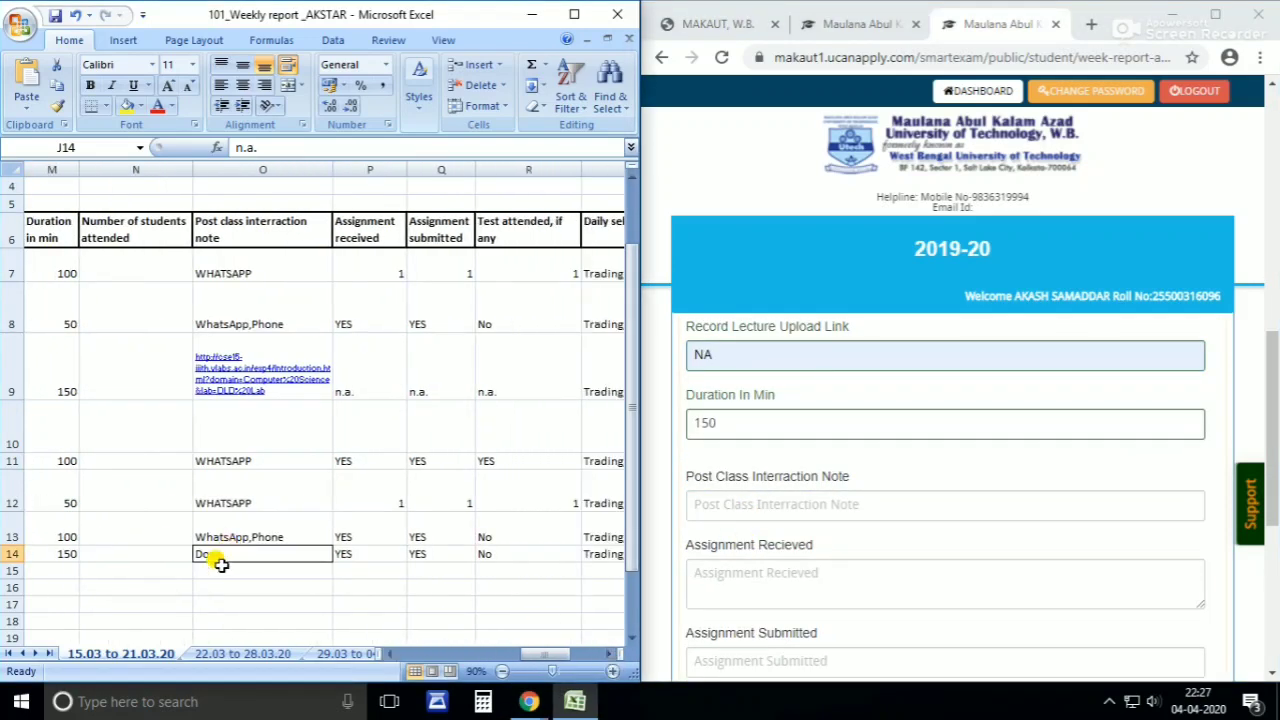
left_click(755, 505)
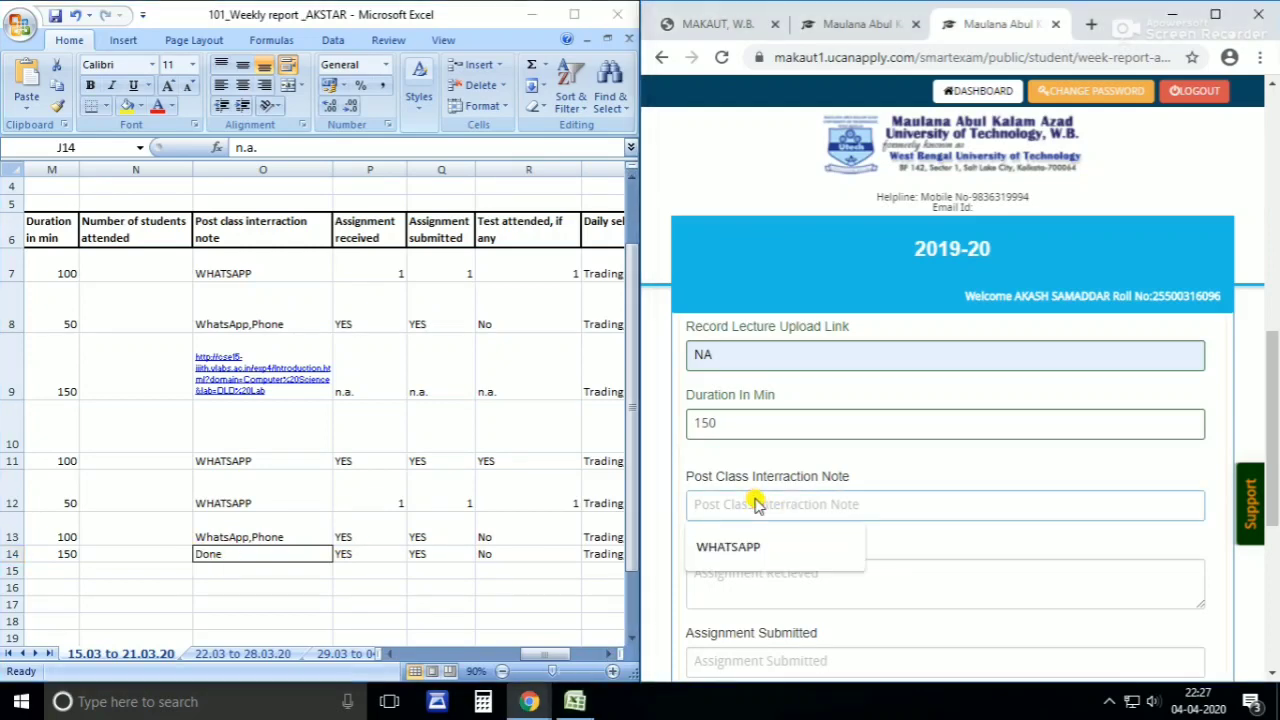
type("DONE")
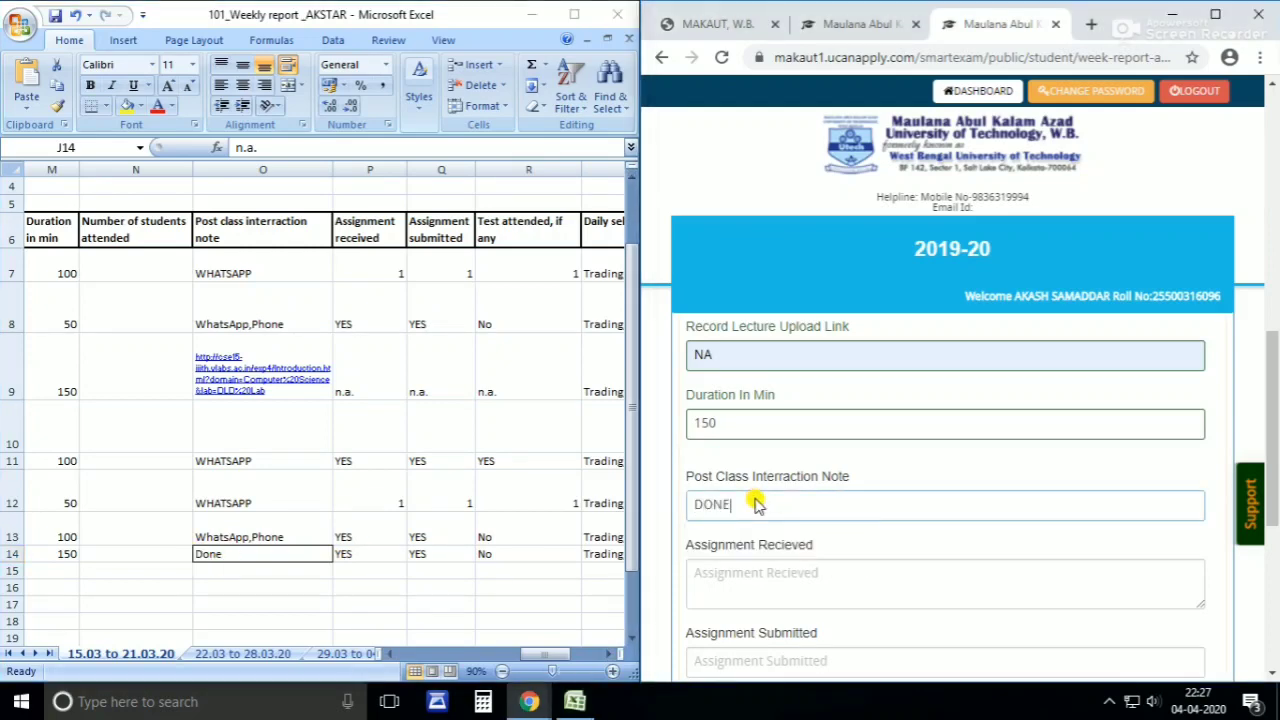
- Enter YES in both Assignment Recieved and Assignment Submitted
left_click(745, 574)
left_click(760, 580)
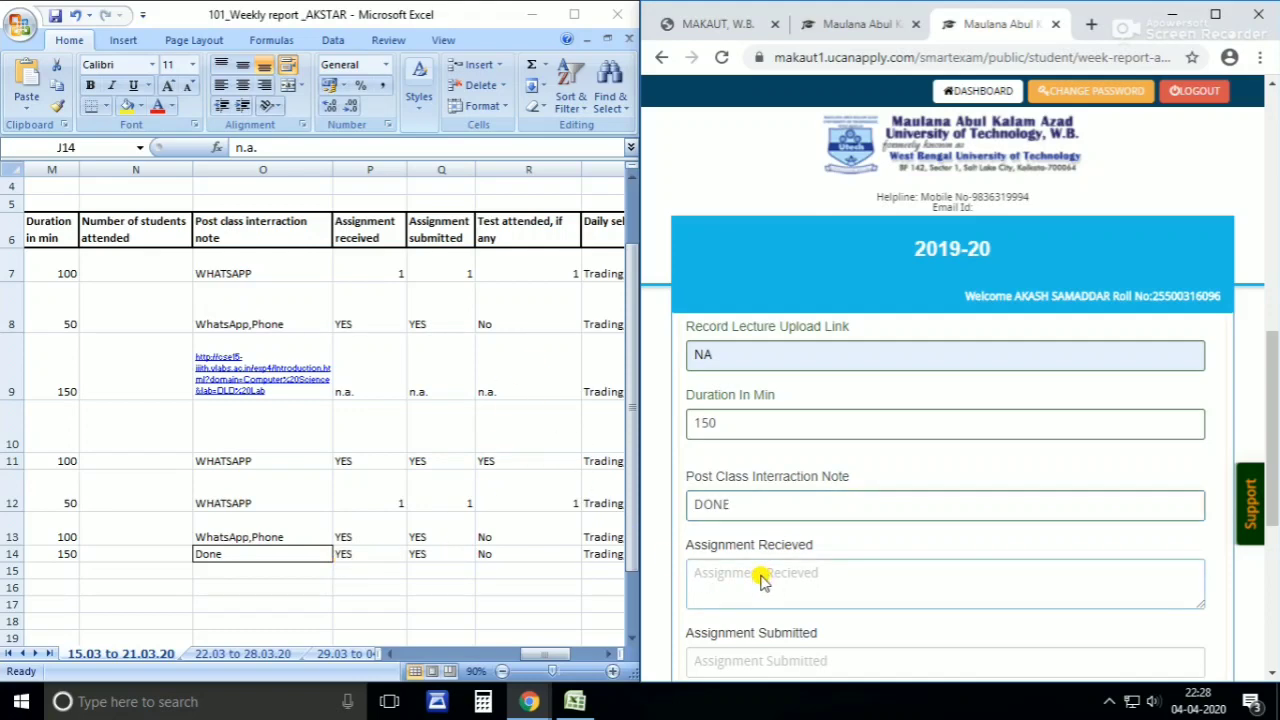
type("YES")
scroll(763, 574, "down", 1)
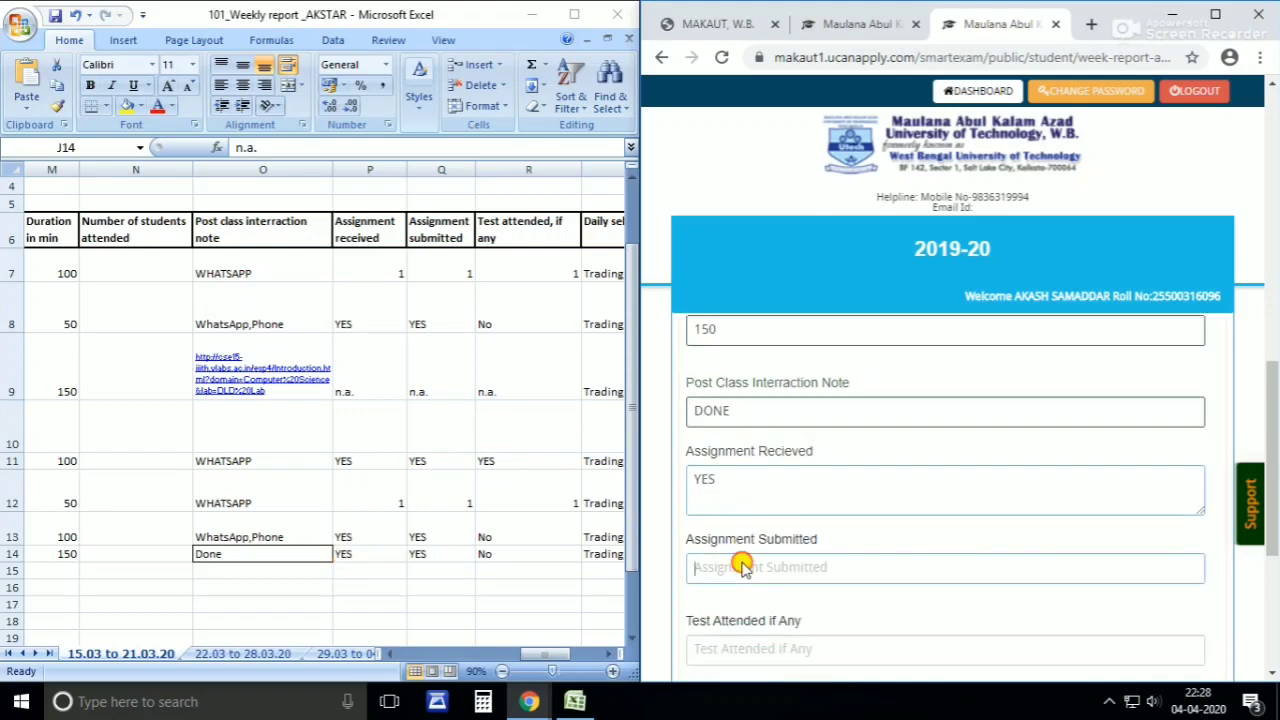
left_click(742, 567)
type("YES")
scroll(740, 565, "down", 3)
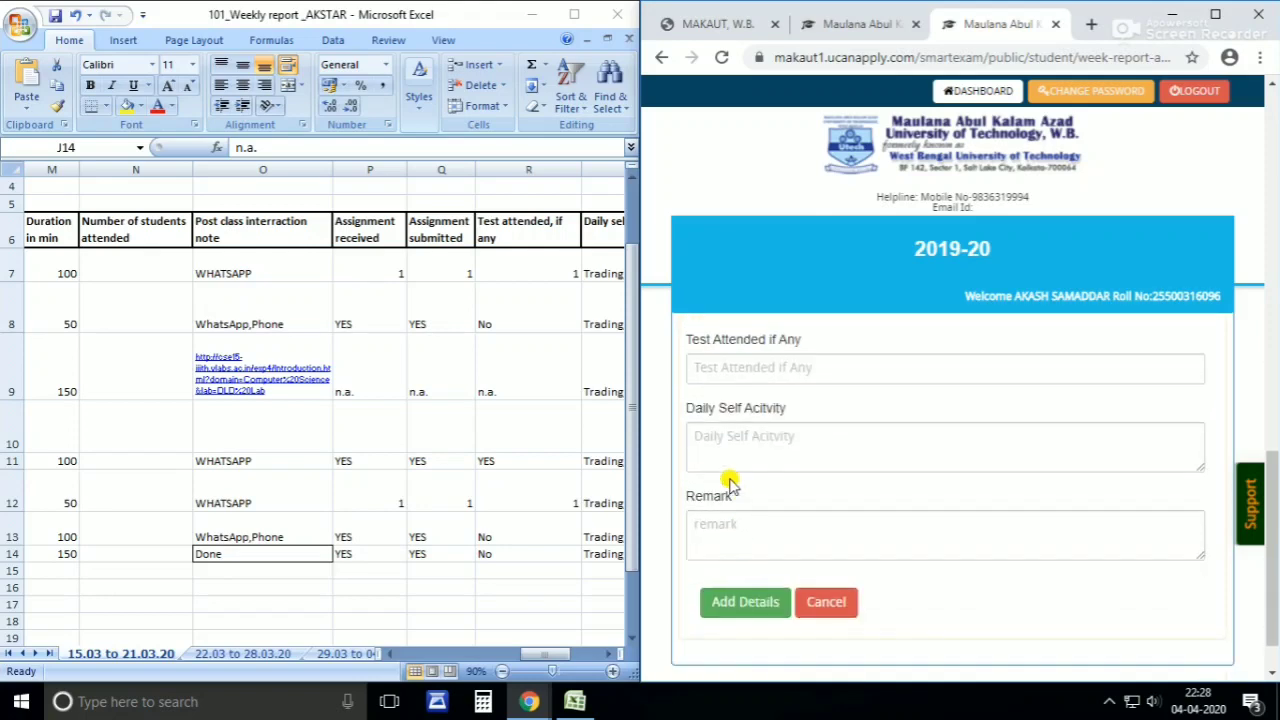
- Fill Daily Self Activity with NO and Remark with GOOD, then maximise Chrome
left_click(728, 438)
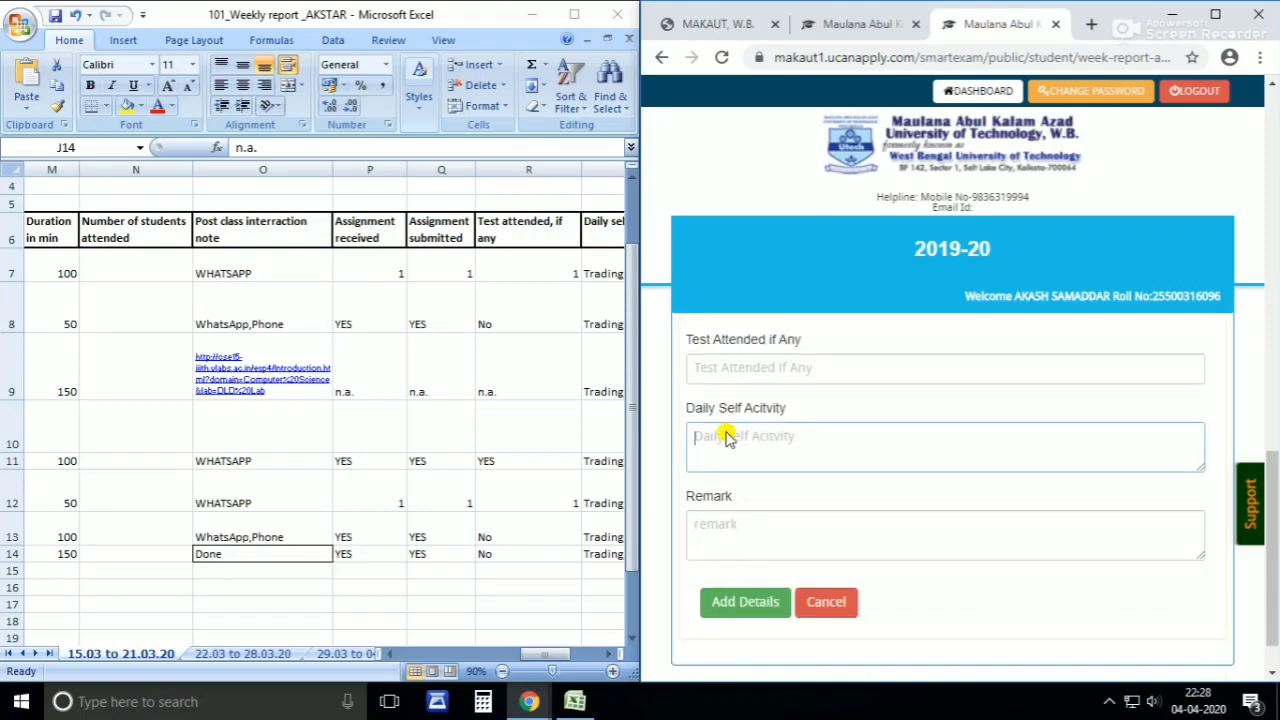
left_click(728, 554)
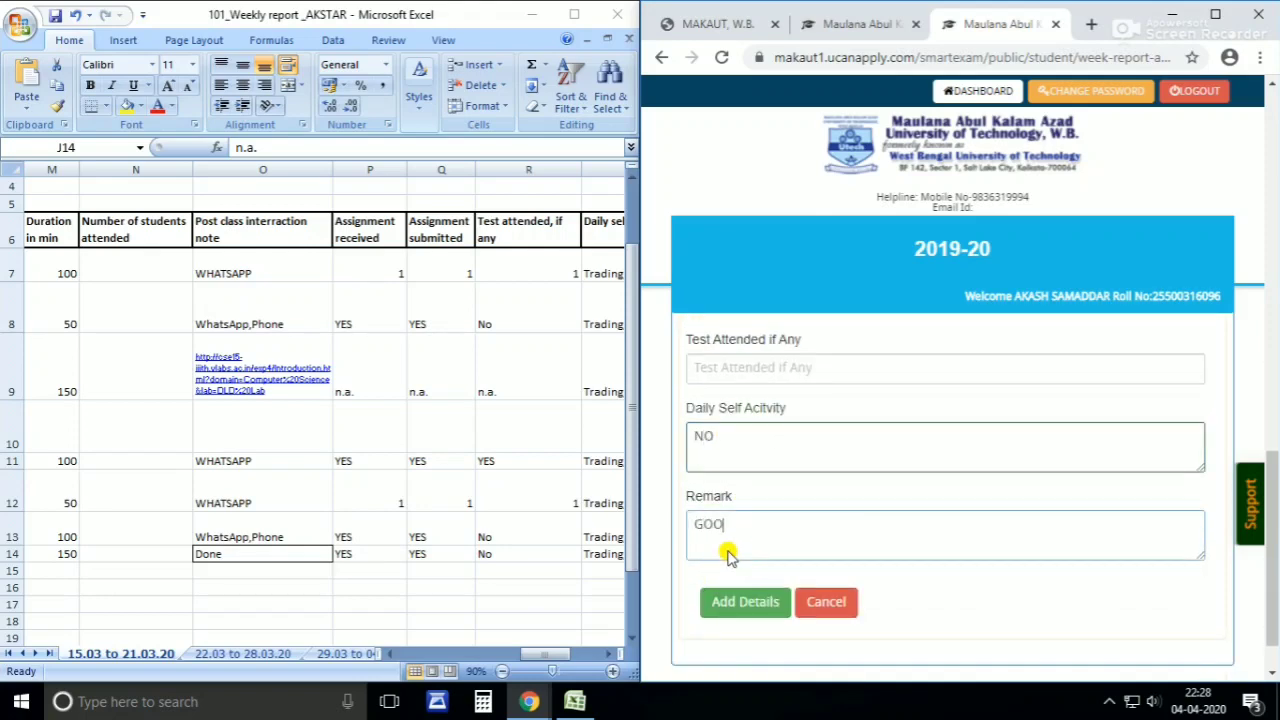
left_click(1215, 15)
scroll(965, 333, "up", 2)
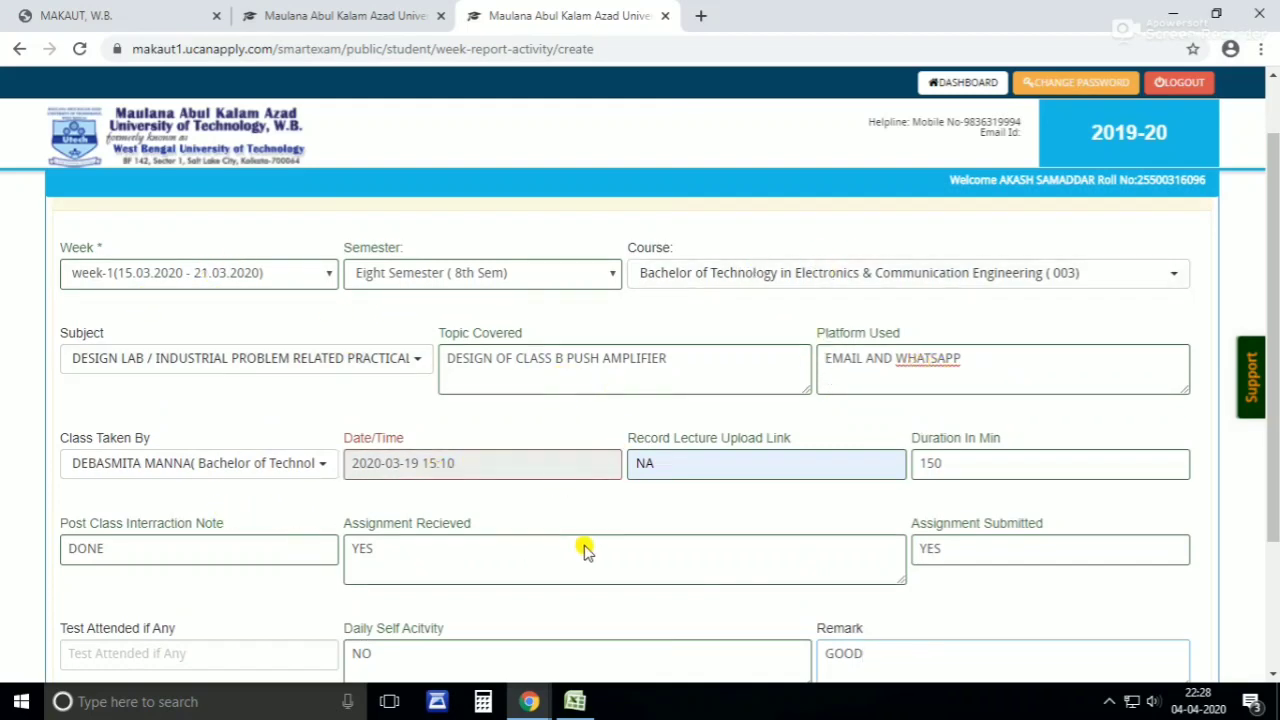
- Dismiss the required-field warning, enter NO for Test Attended, and add the Class B push amplifier entry
scroll(585, 550, "down", 2)
left_click(310, 543)
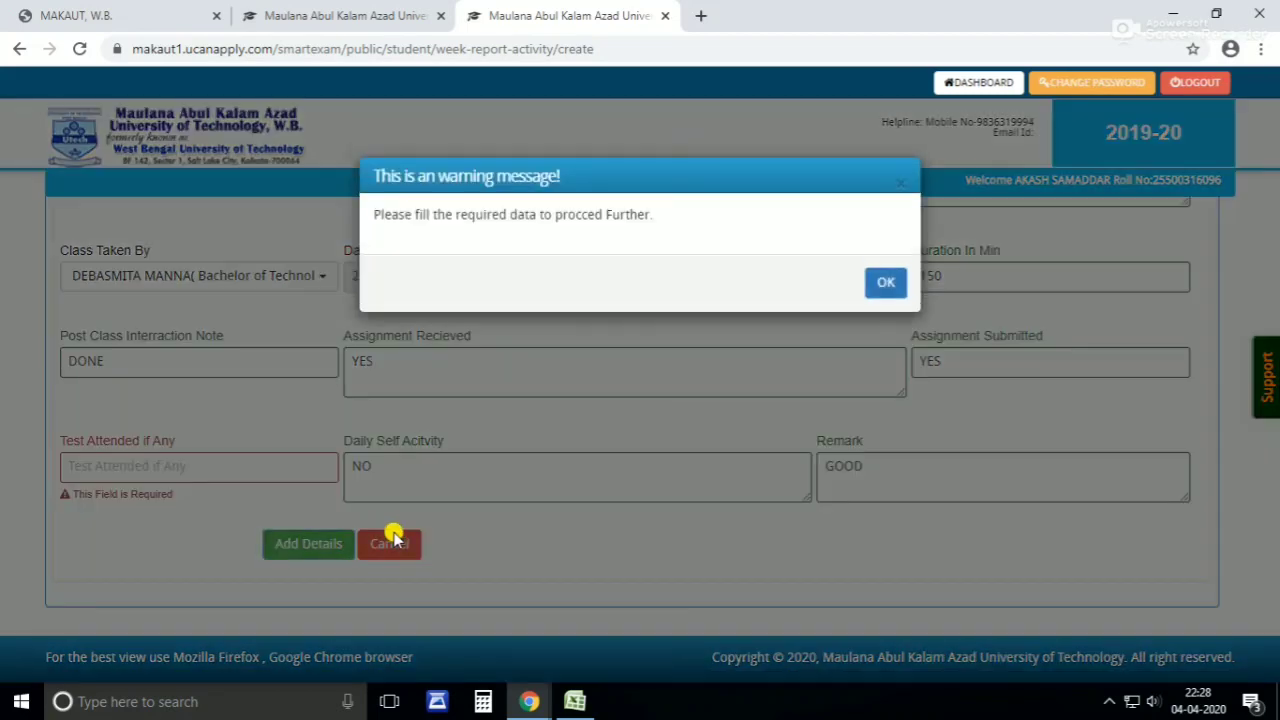
left_click(886, 282)
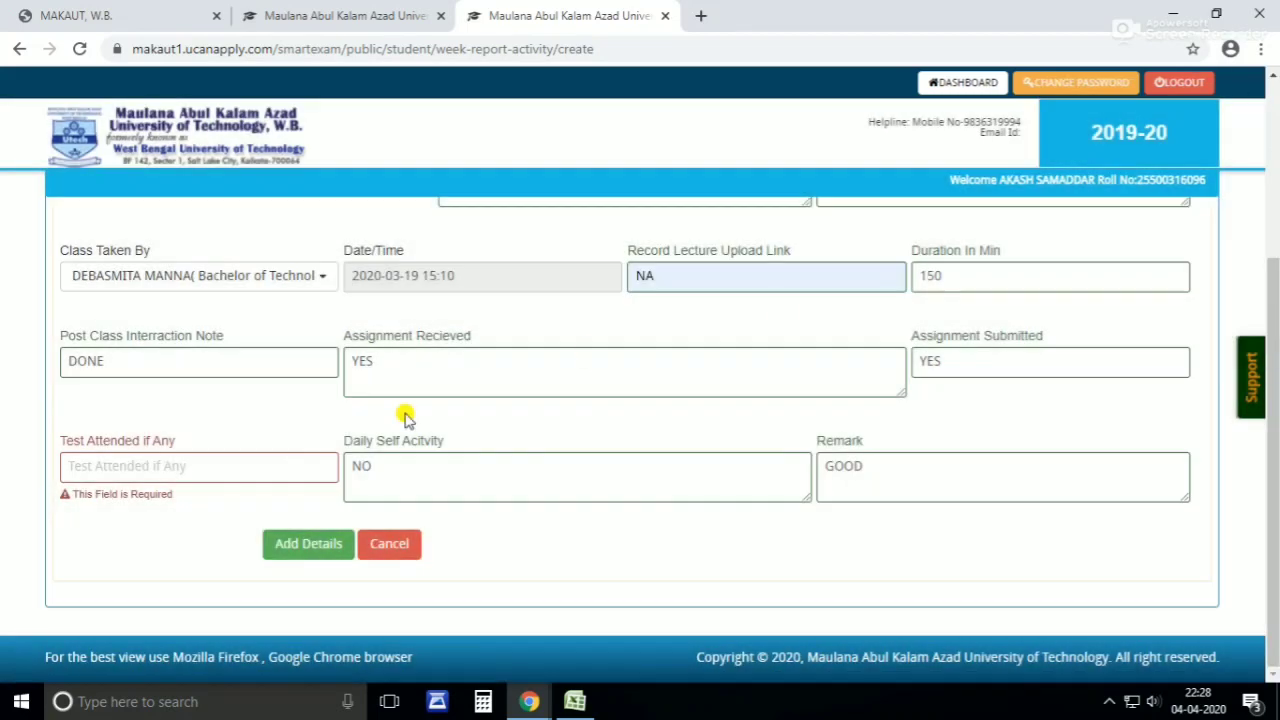
left_click(198, 468)
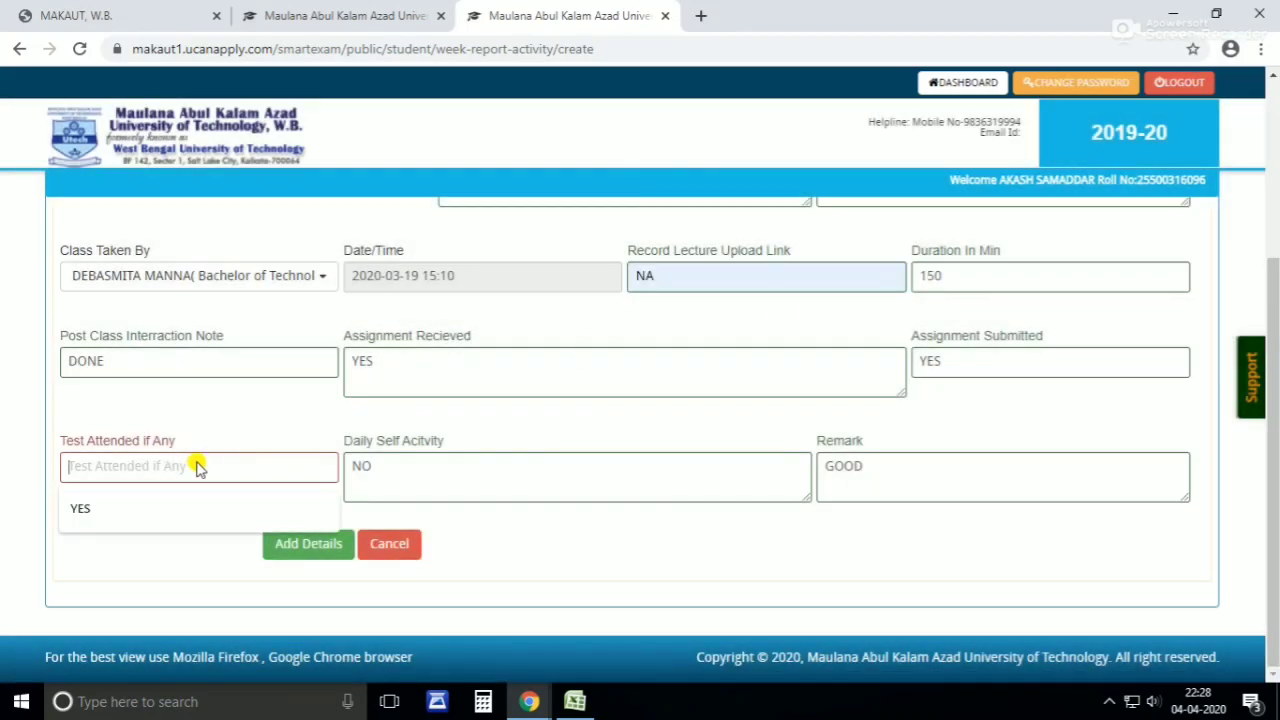
type("NO")
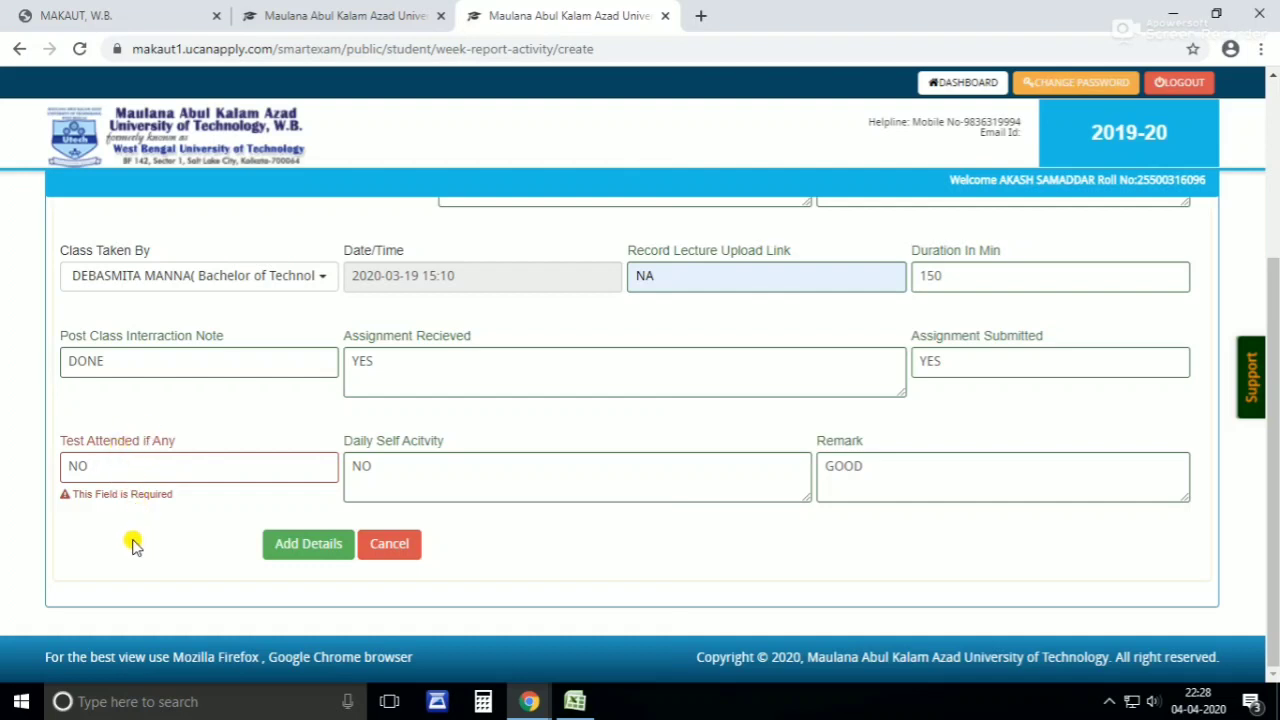
left_click(318, 542)
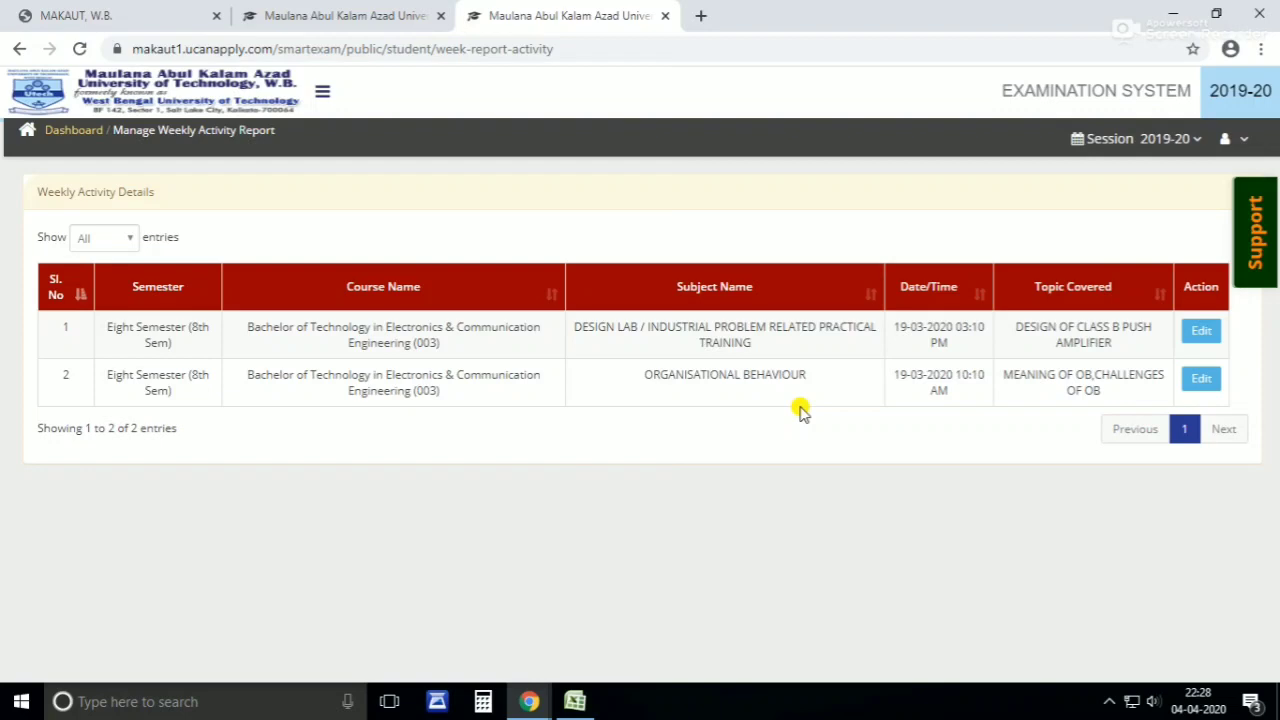
- Bring the Excel weekly report up full screen and check the row 7 EC802B class details
left_click(575, 701)
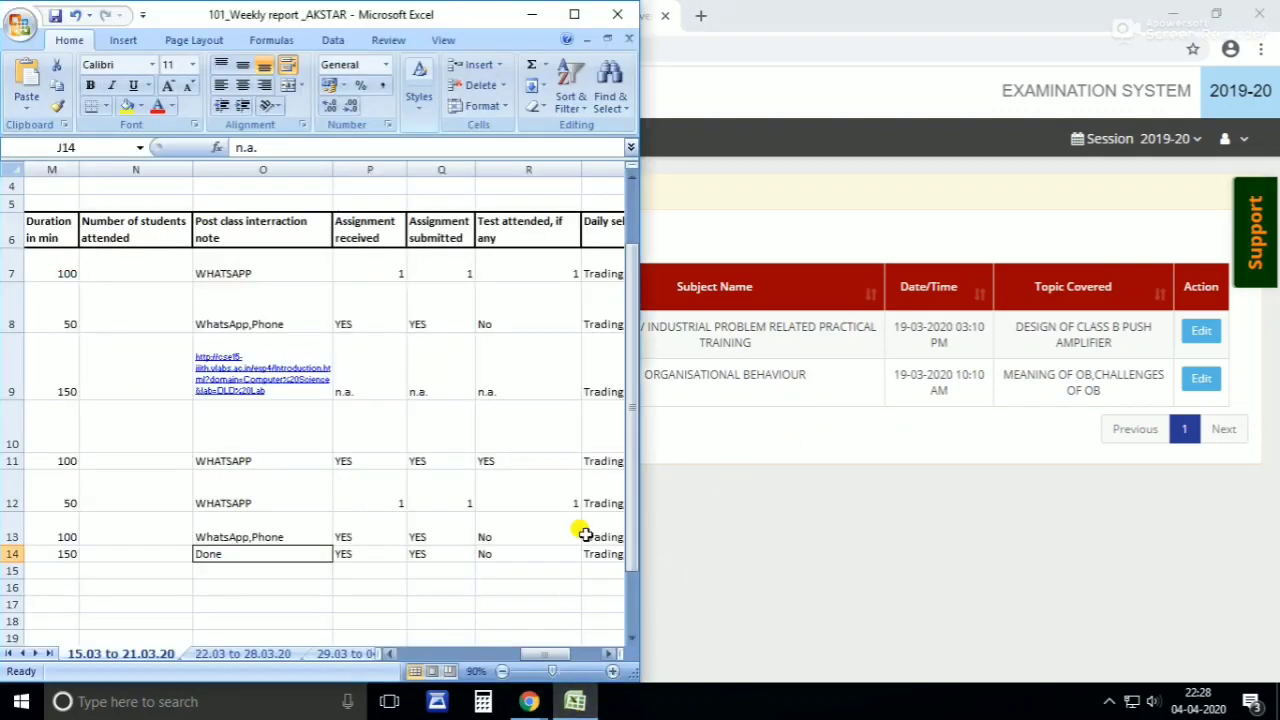
left_click(590, 14)
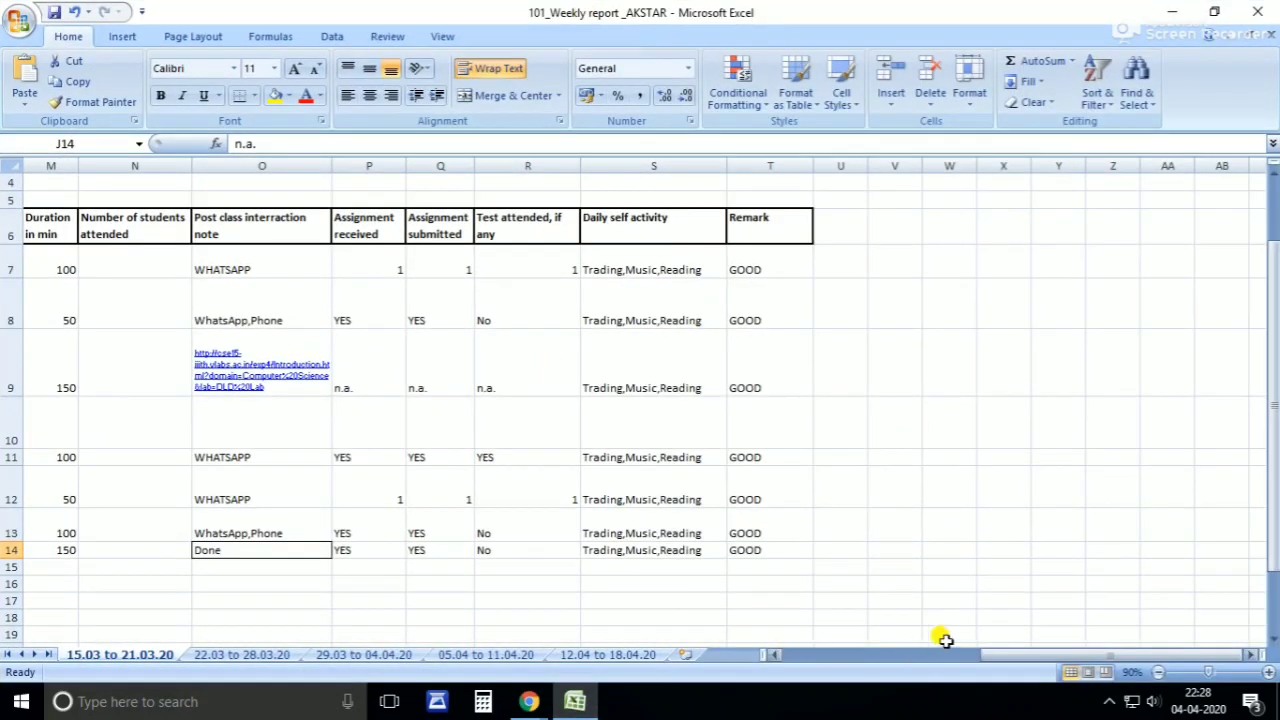
left_click_drag(988, 660, 885, 668)
left_click(663, 270)
left_click(200, 260)
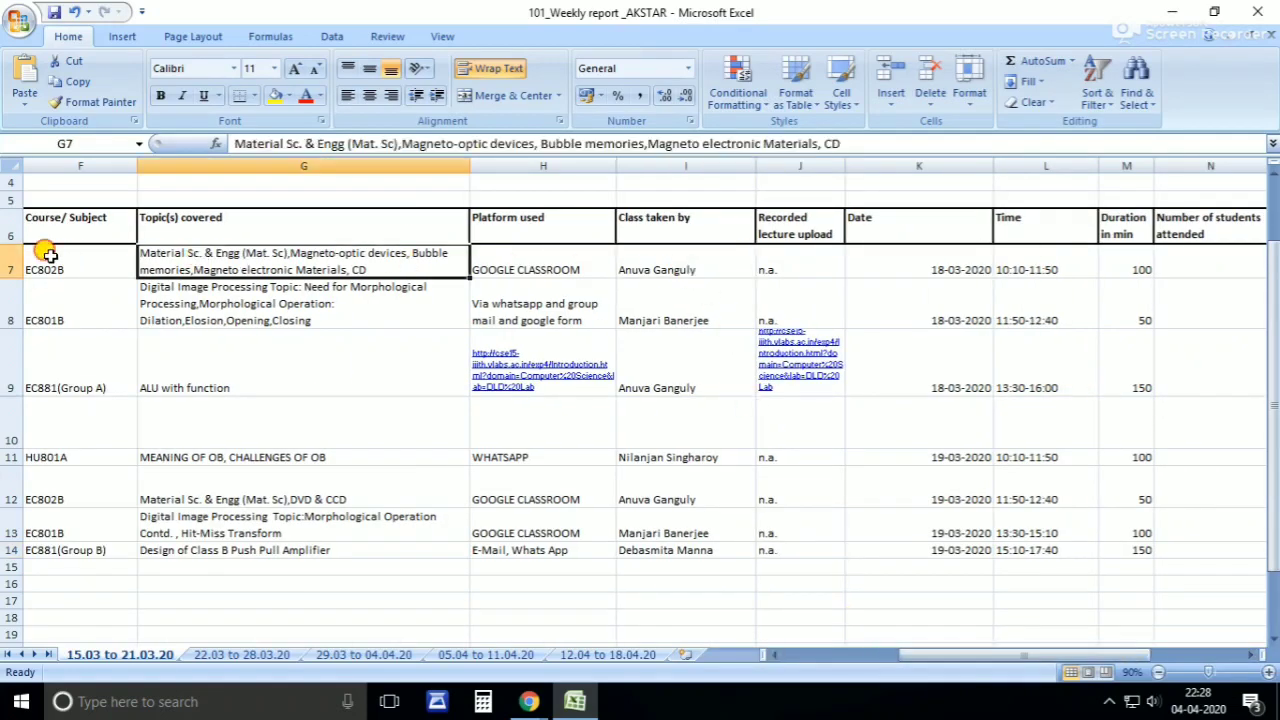
left_click(50, 267)
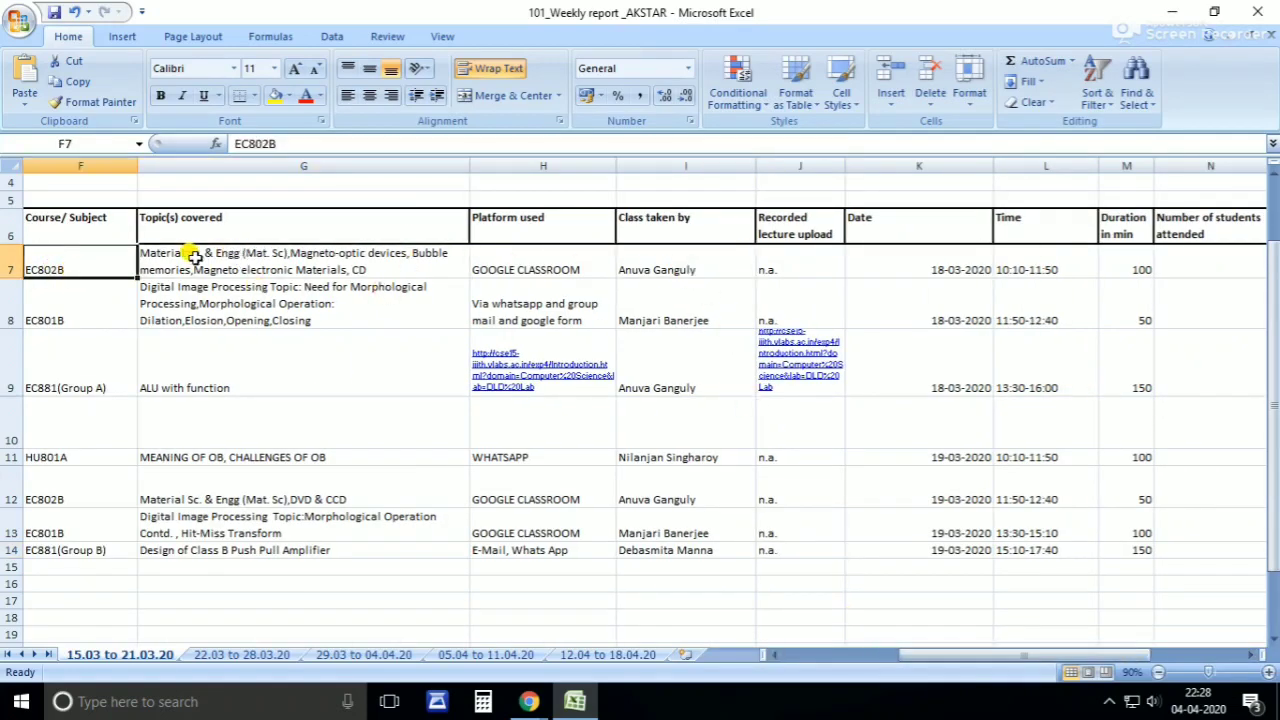
- Review the rows 7–14 entries: EC802B, EC801B, EC881(Group A), HU801A, EC881(Group B)
left_click_drag(86, 251, 1098, 268)
left_click_drag(94, 312, 916, 312)
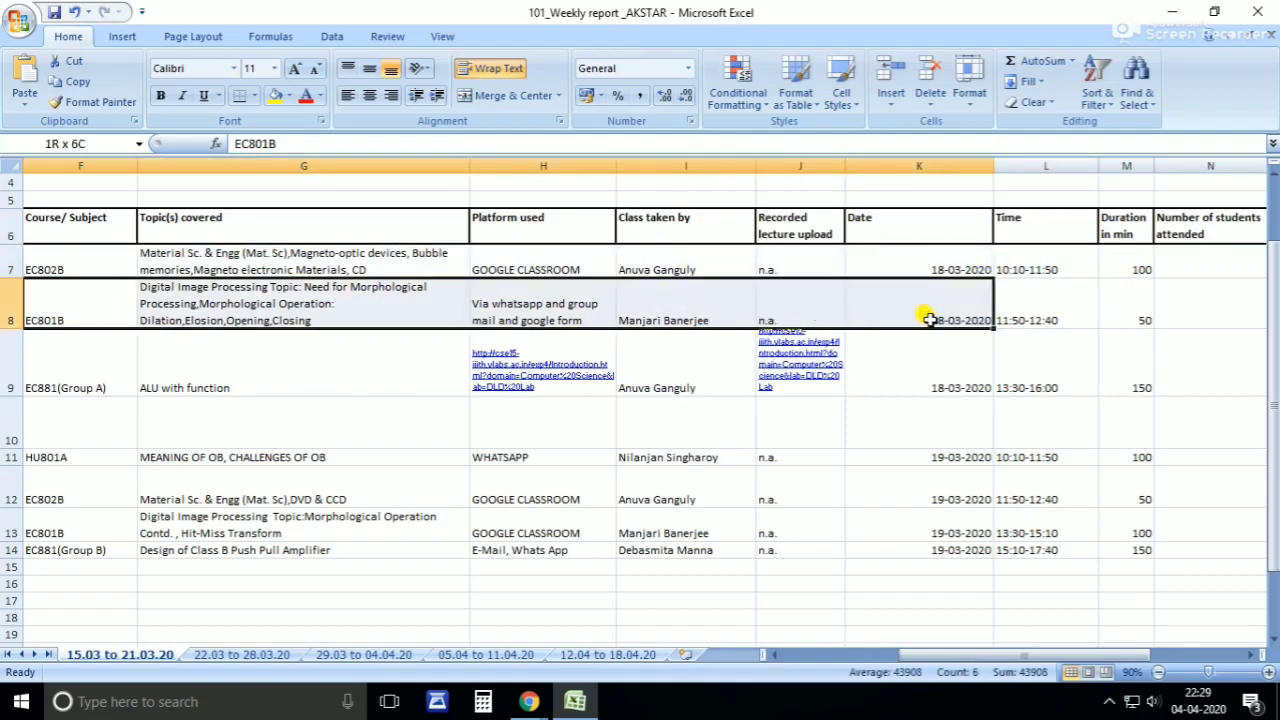
left_click(40, 370)
left_click_drag(40, 370, 800, 380)
left_click_drag(114, 457, 1050, 457)
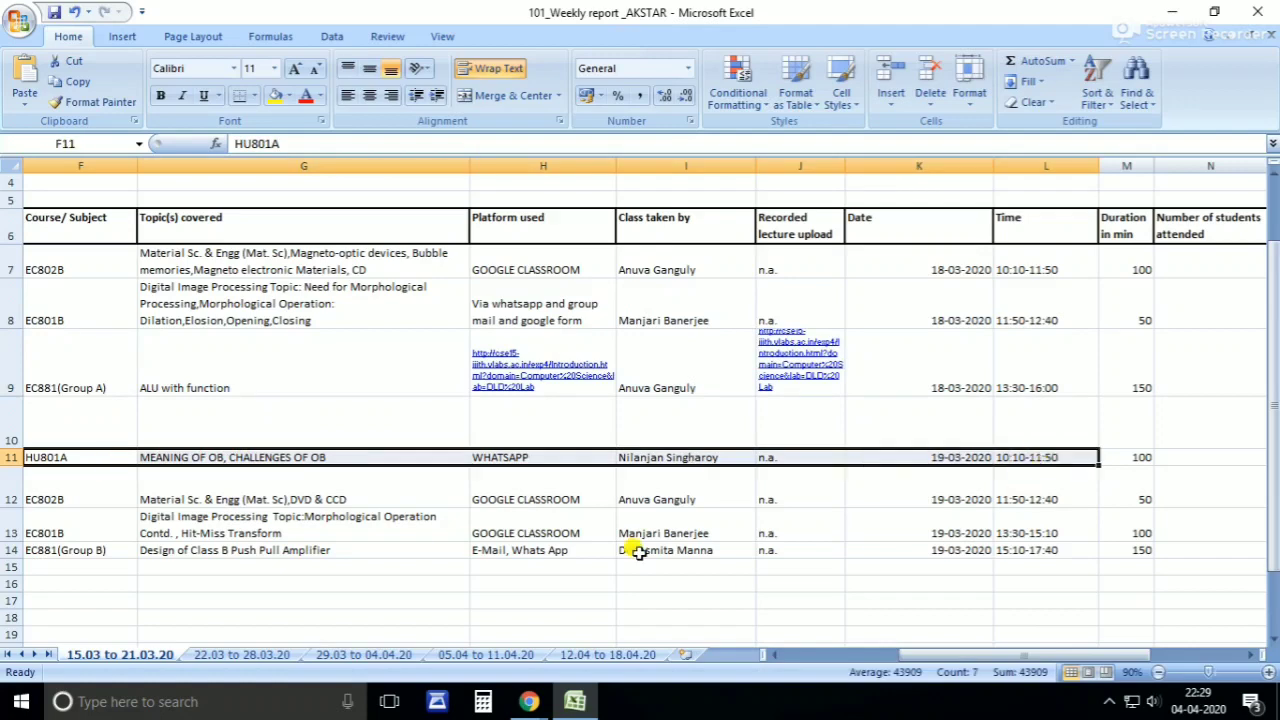
left_click_drag(89, 505, 966, 491)
left_click_drag(93, 522, 966, 495)
left_click_drag(90, 550, 971, 531)
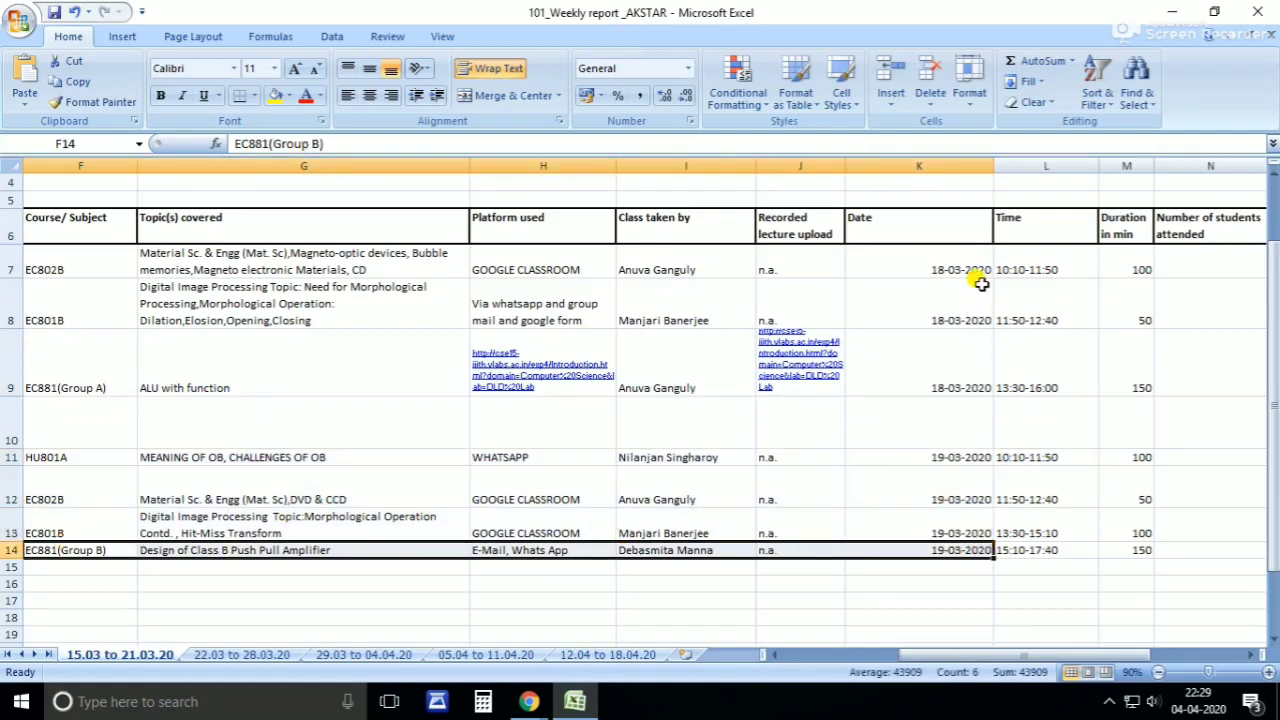
- Switch to the 22.03 to 28.03.20 sheet, then return to the MAKAUT weekly report page
left_click(222, 655)
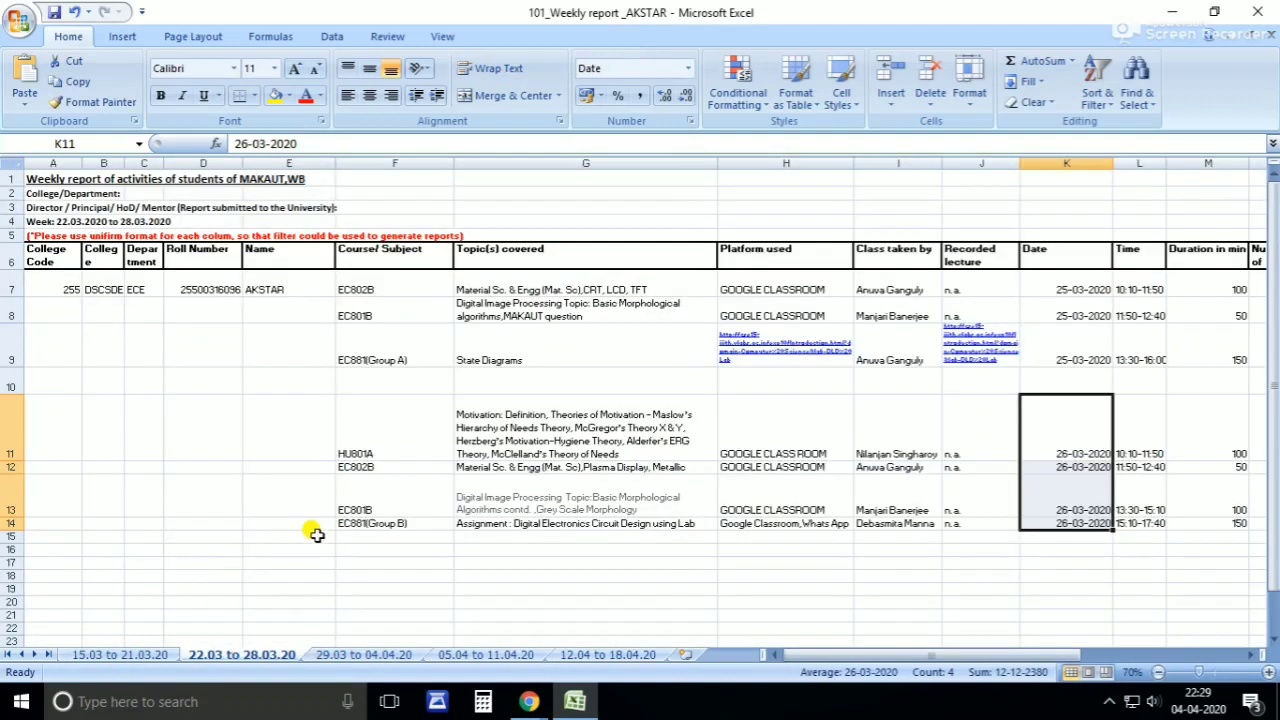
mouse_move(528, 701)
left_click(605, 600)
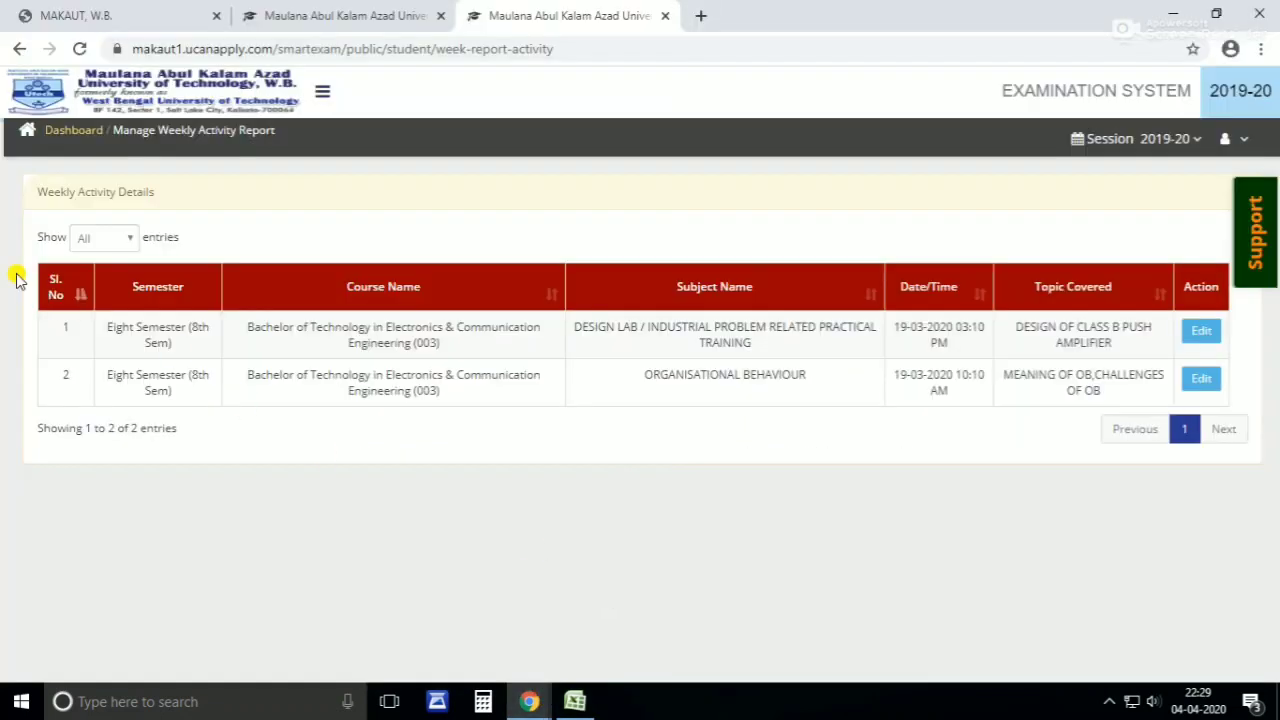
- From the dashboard, open the Weekly Activity Report, select week-1 (15.03.2020 - 21.03.2020), and show previous data
left_click(65, 131)
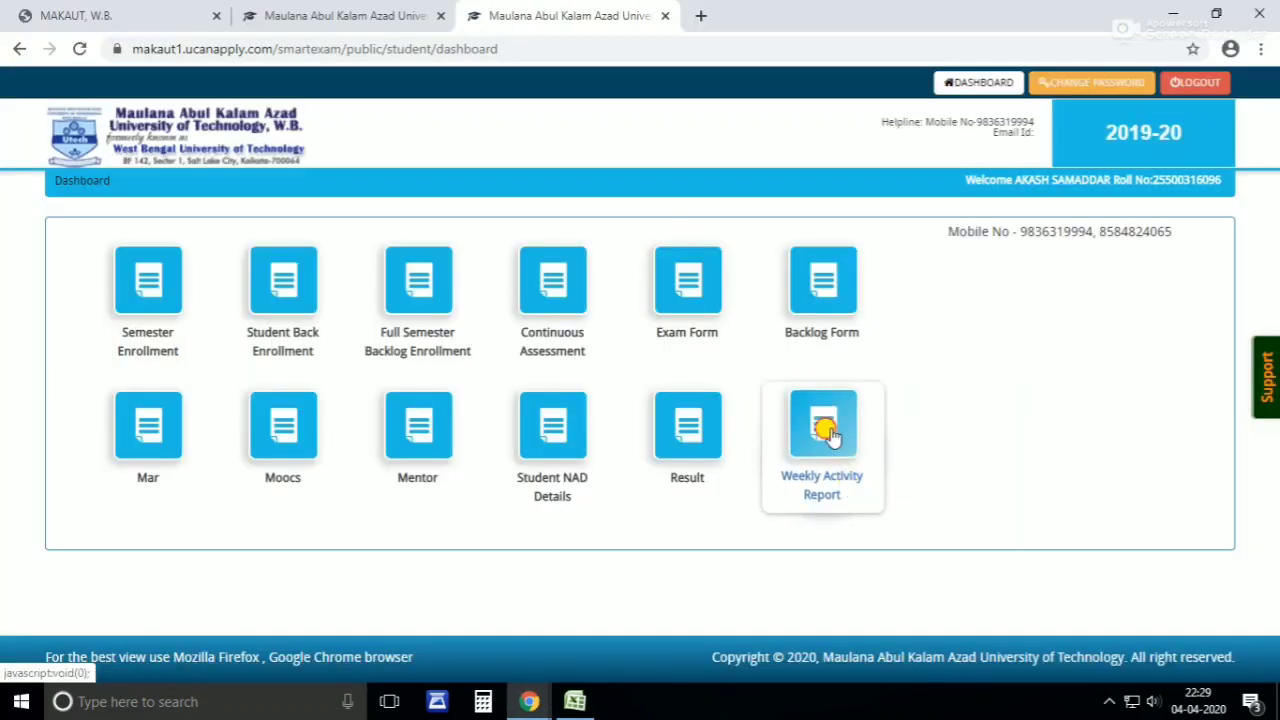
left_click(826, 430)
left_click(157, 349)
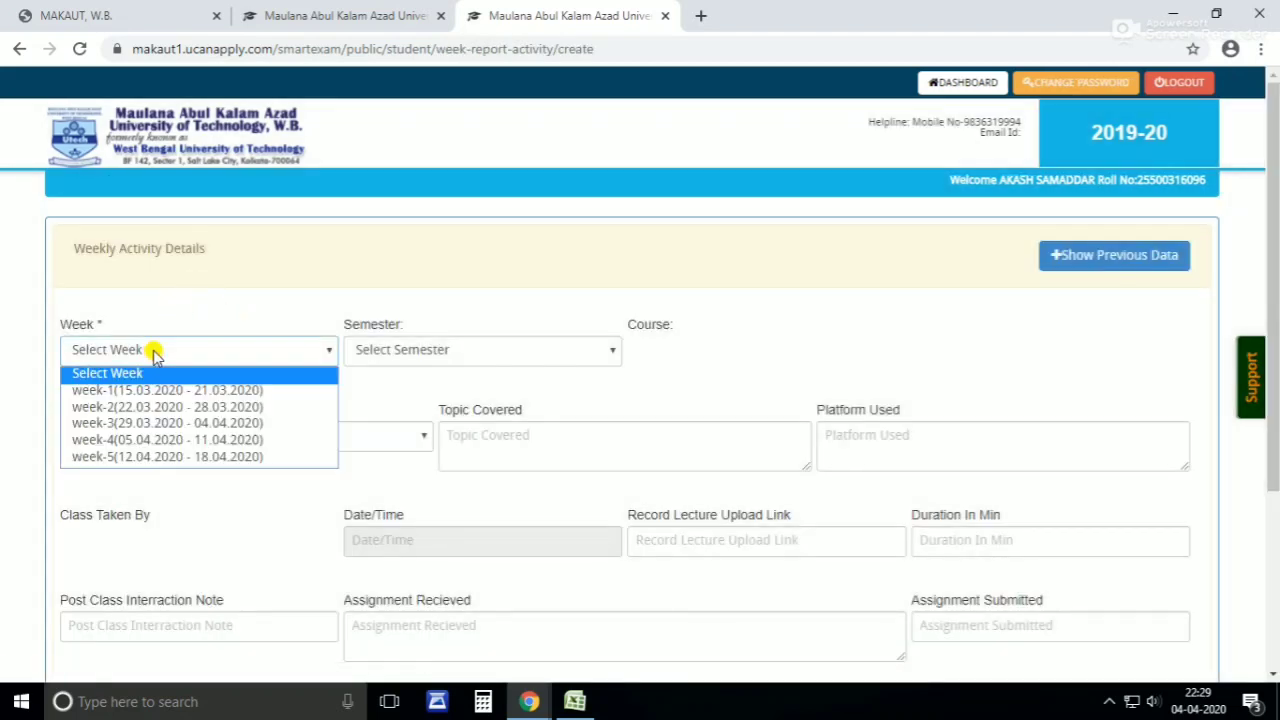
left_click(147, 407)
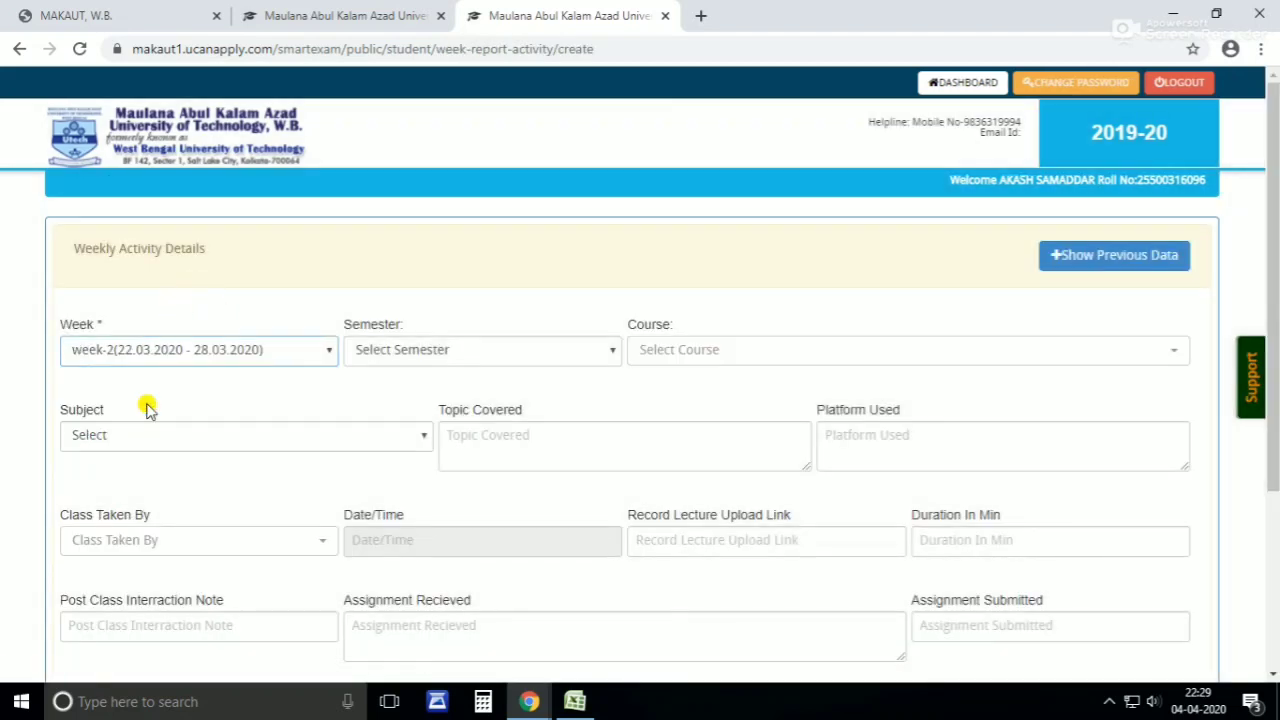
left_click(262, 348)
left_click(193, 390)
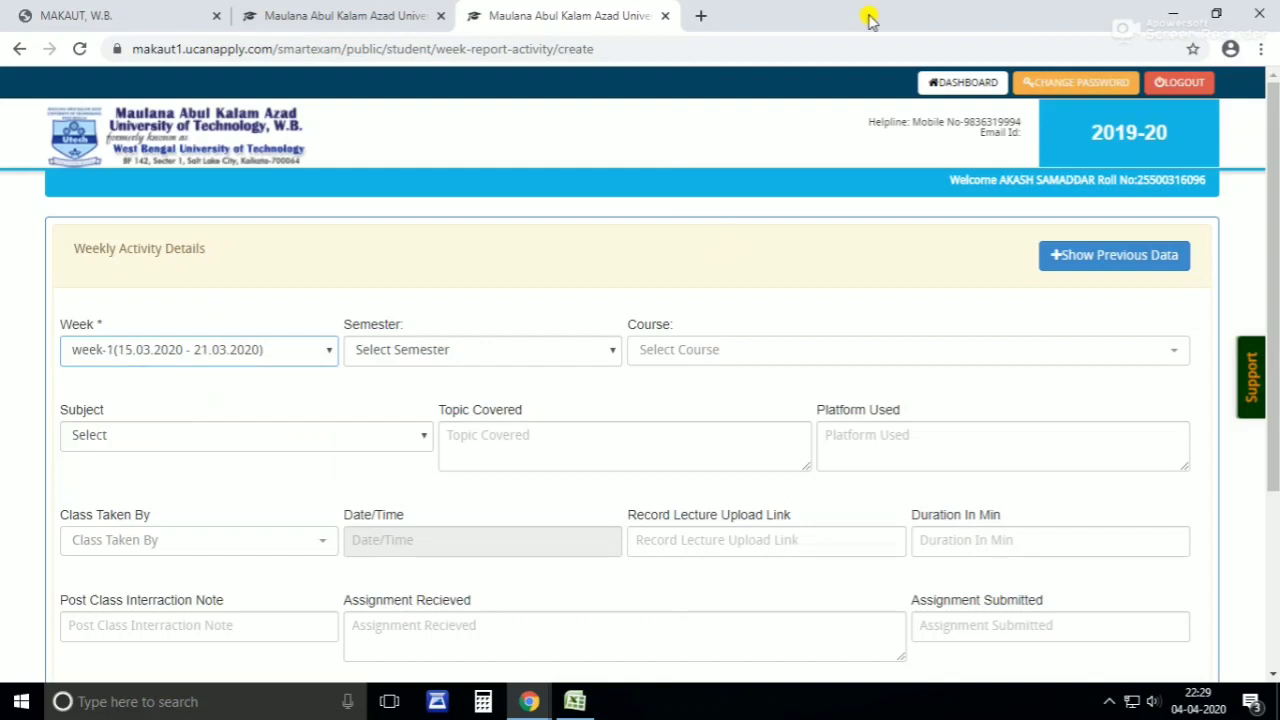
left_click(1108, 256)
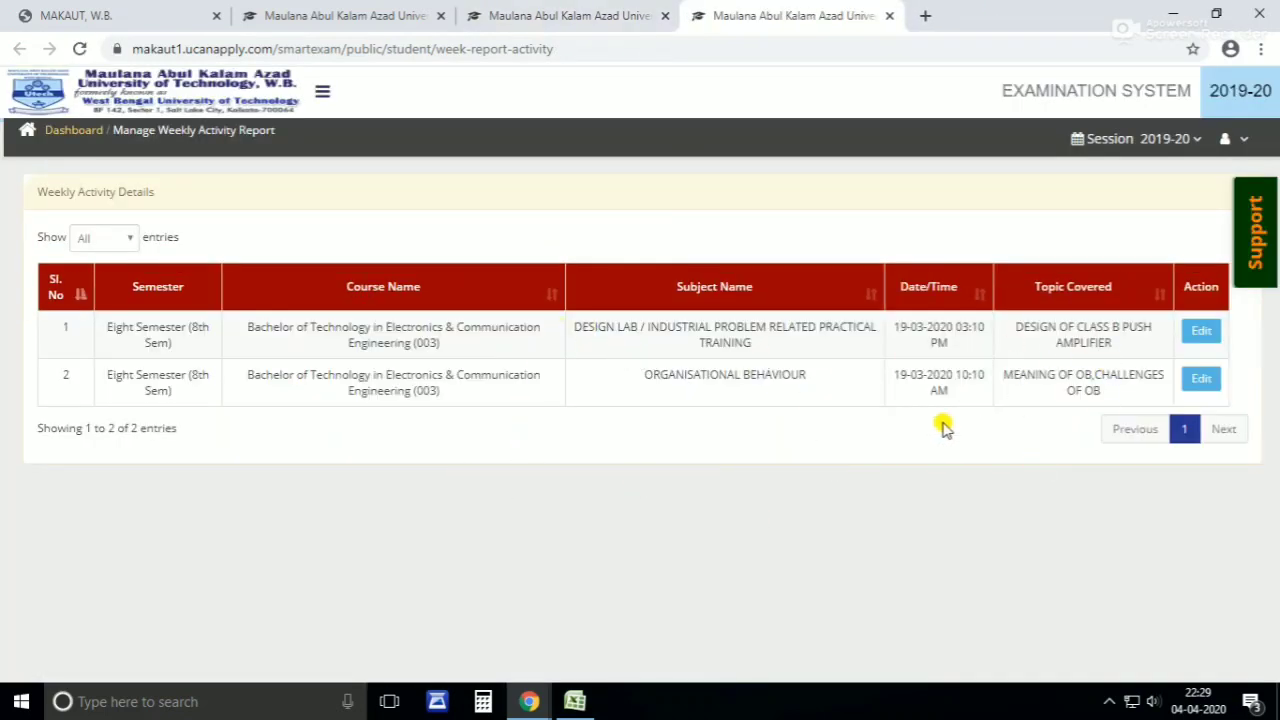
- Log out of the student portal and go to the MAKAUT, W.B. home page tab
left_click(1235, 150)
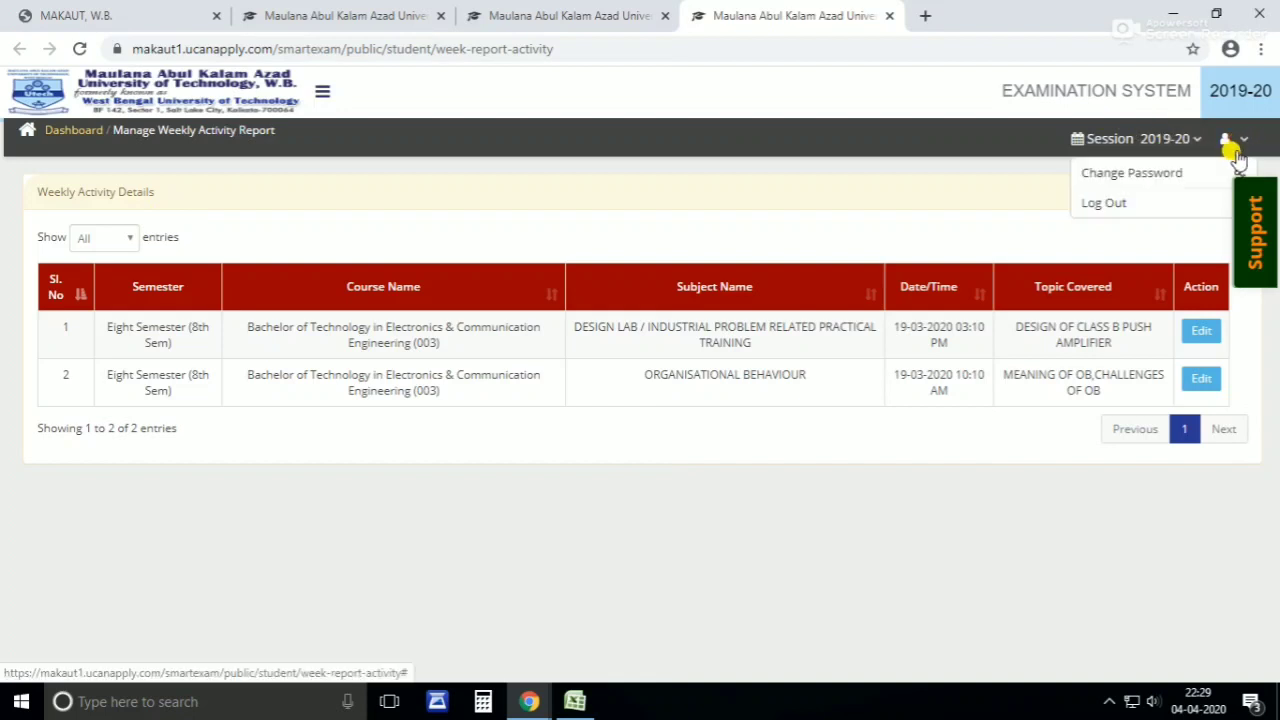
left_click(1125, 205)
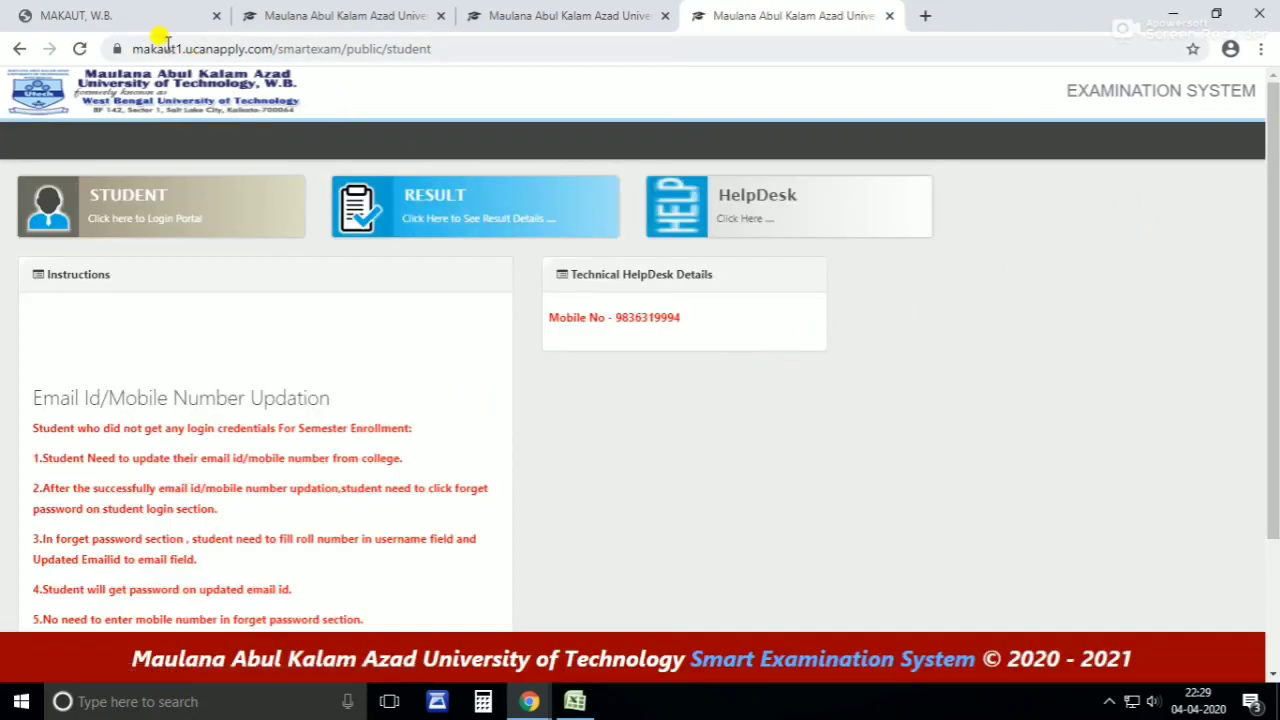
left_click(143, 10)
left_click(926, 16)
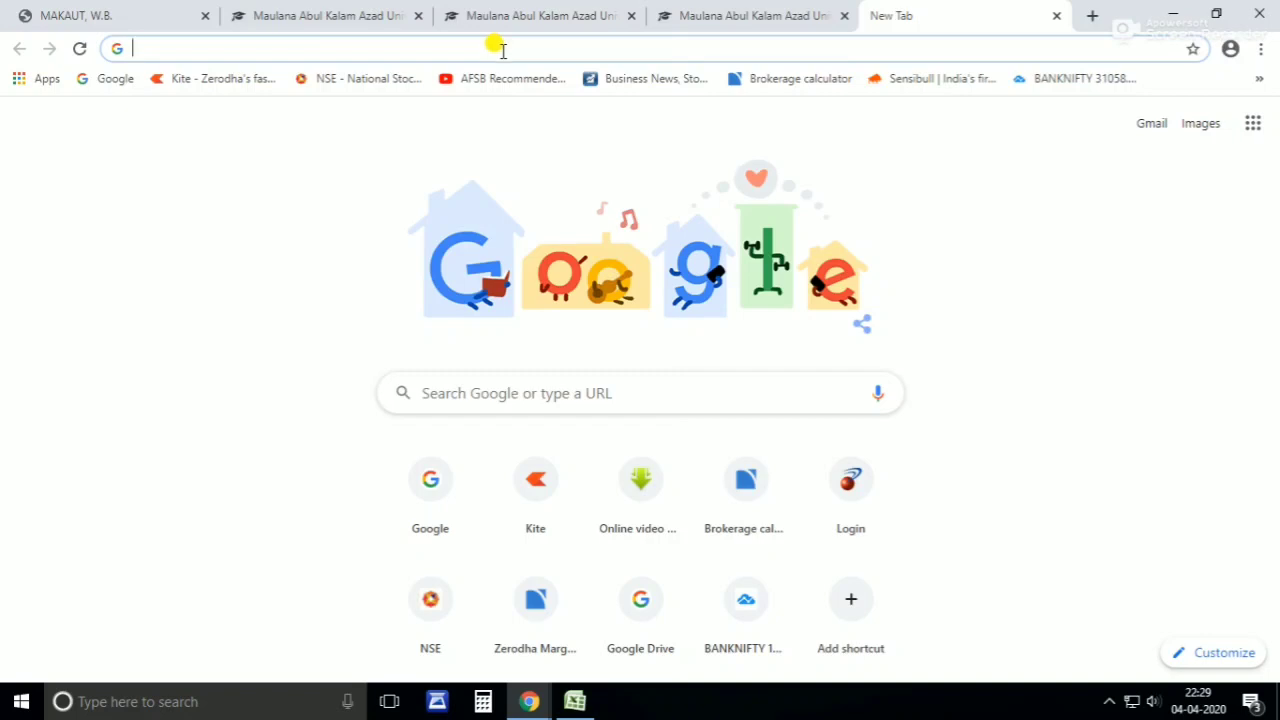
left_click(1056, 16)
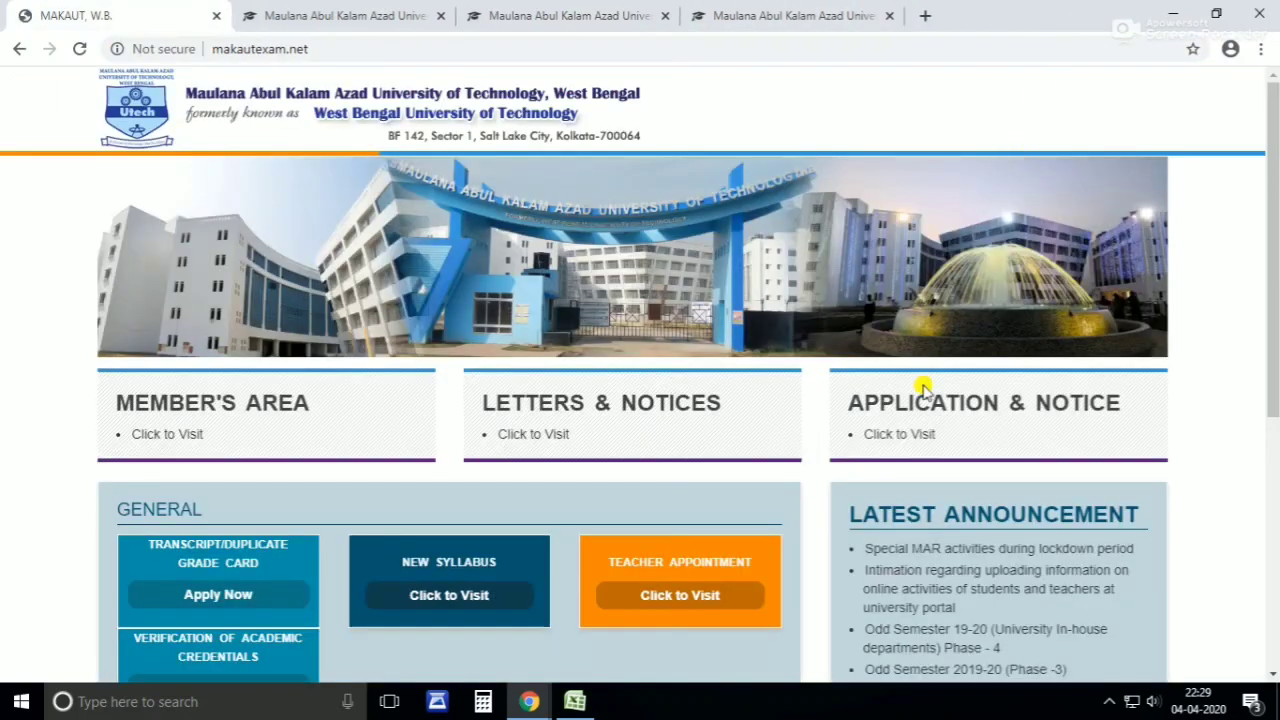